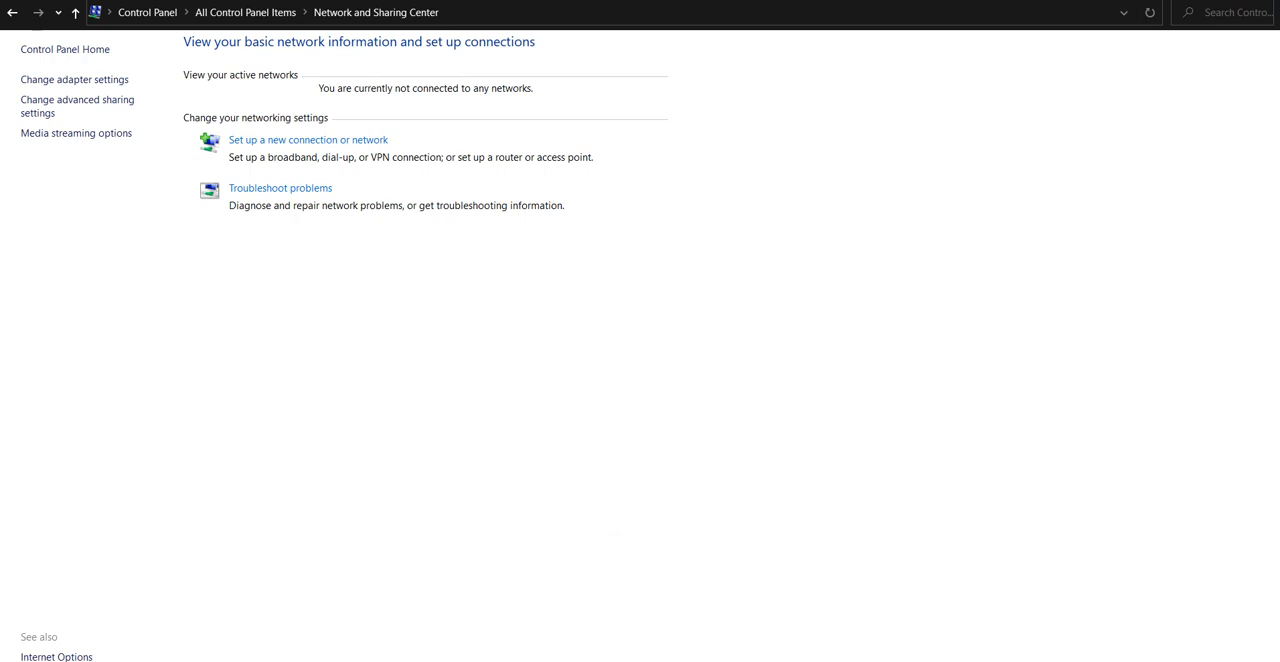
# Bring up the Network Connections window and turn on Wi-Fi to connect the computer to the wireless network.
pyautogui.moveTo(805, 659)
pyautogui.click(894, 612)
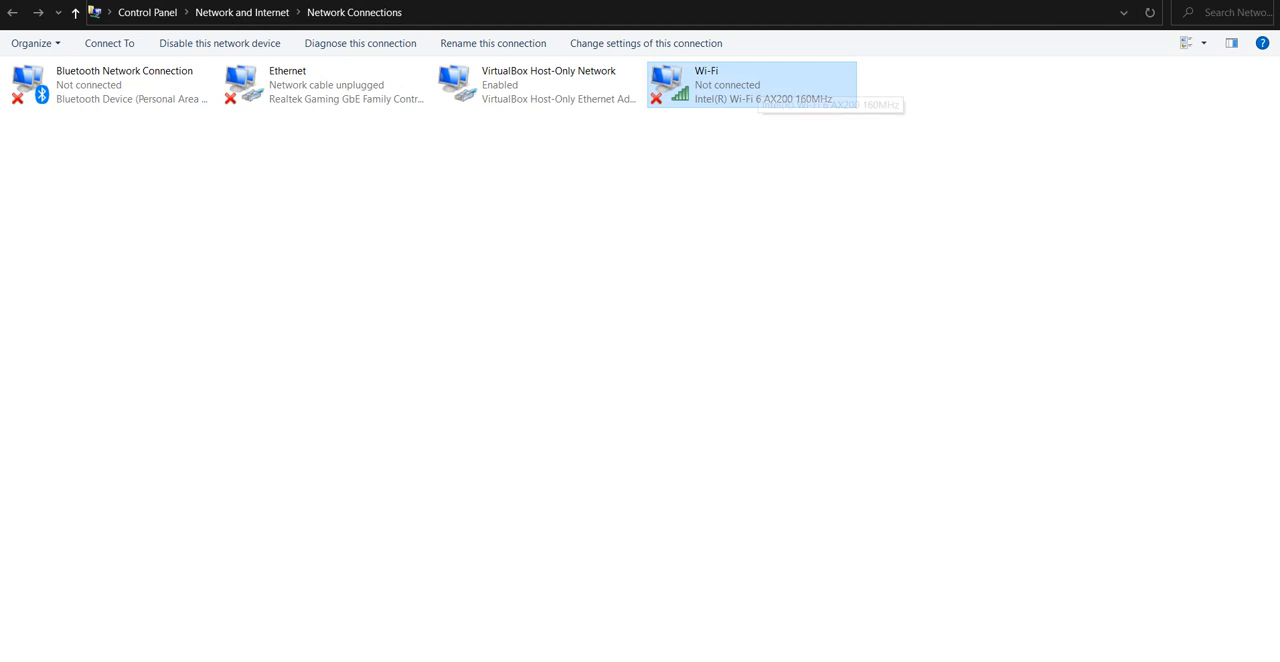
pyautogui.click(1140, 659)
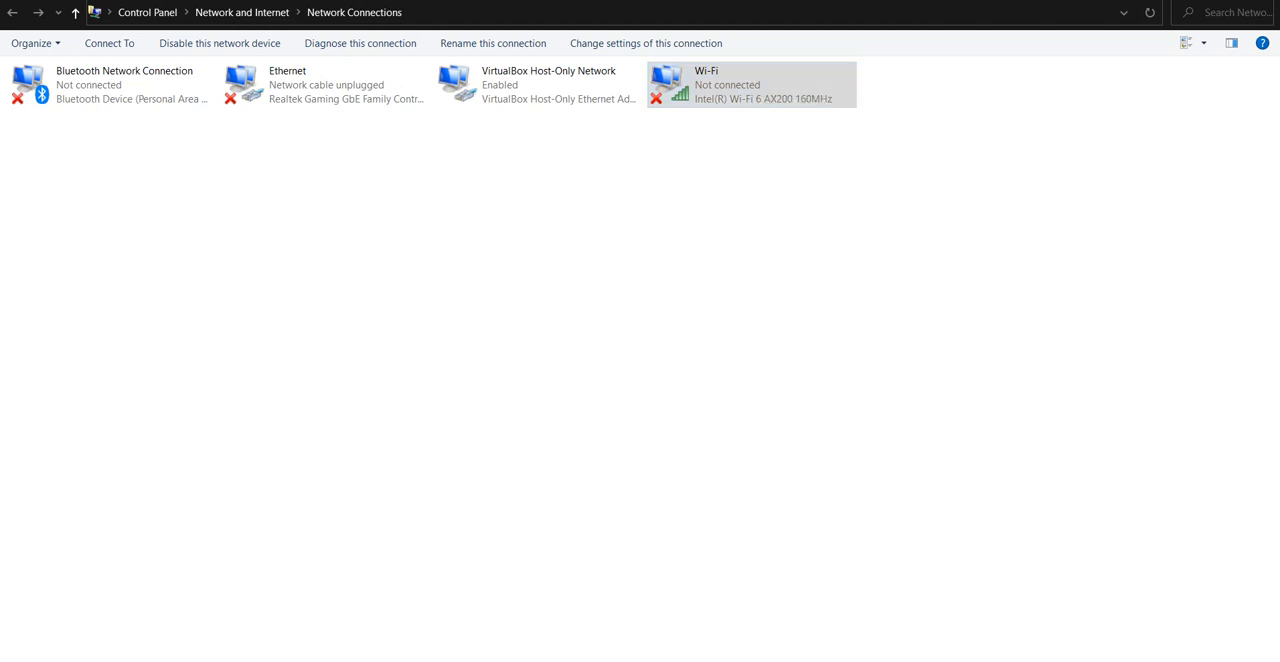
pyautogui.click(1022, 640)
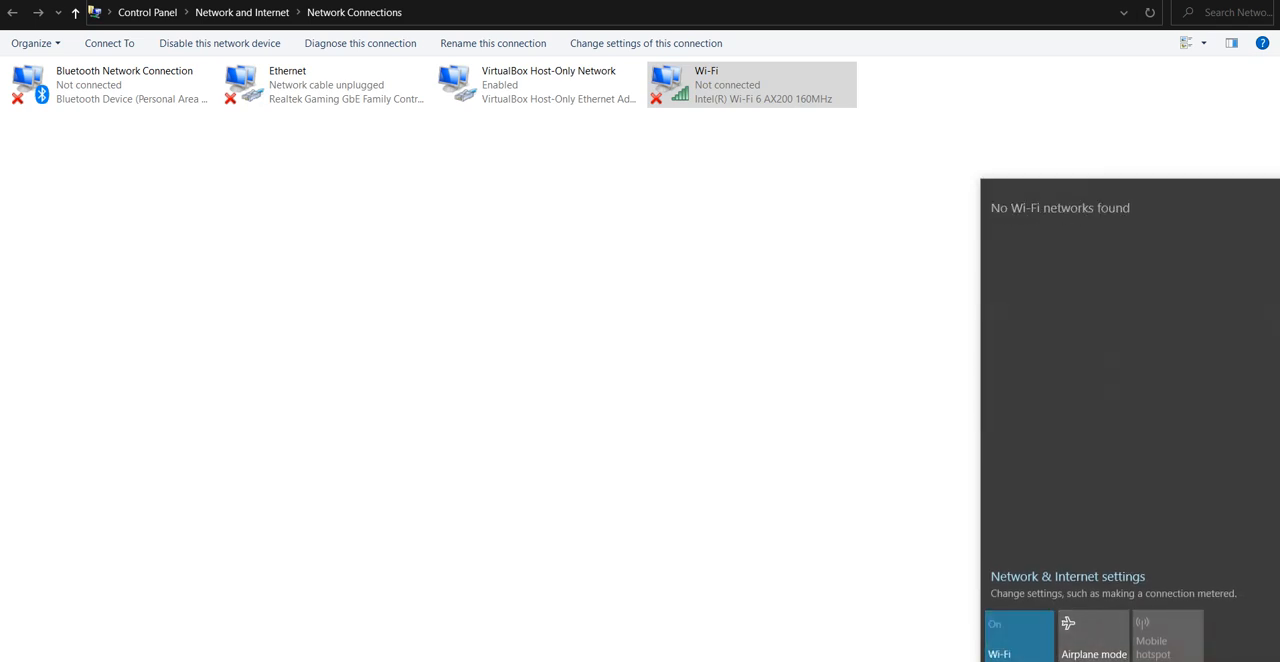
pyautogui.click(780, 400)
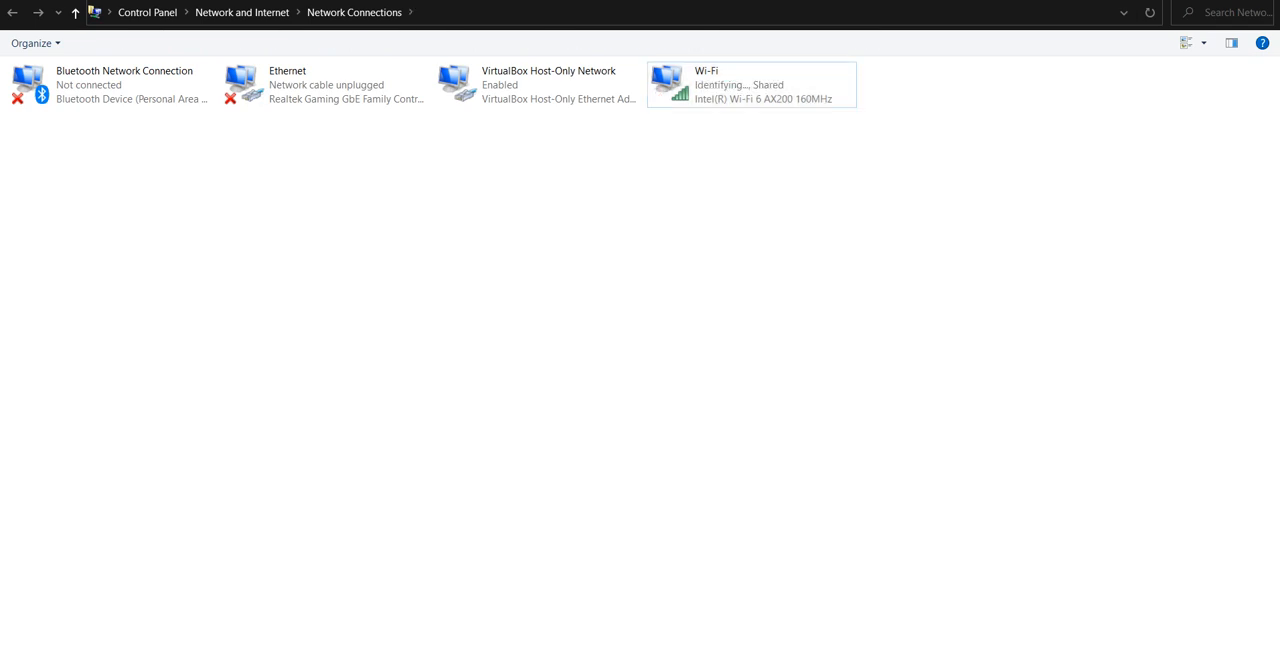
# Review the Wi-Fi adapter's Internet Connection Sharing settings for the VirtualBox Host-Only Network, accept them and close the adapter's status.
pyautogui.rightClick(703, 88)
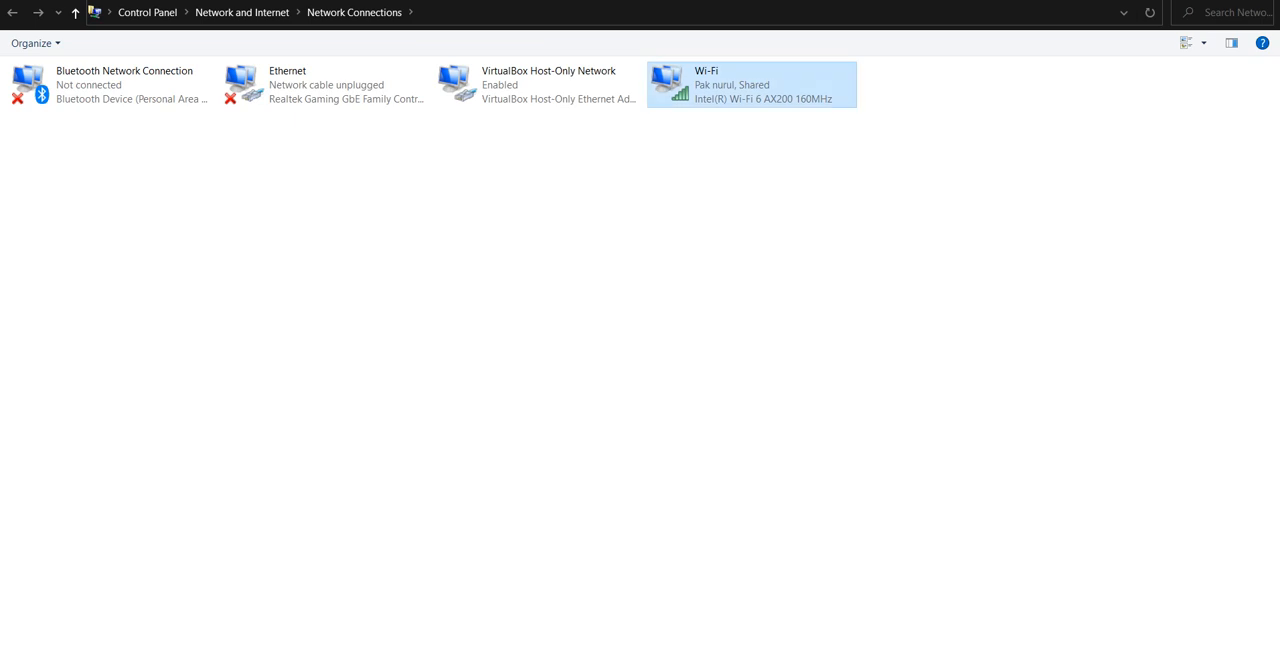
pyautogui.click(755, 271)
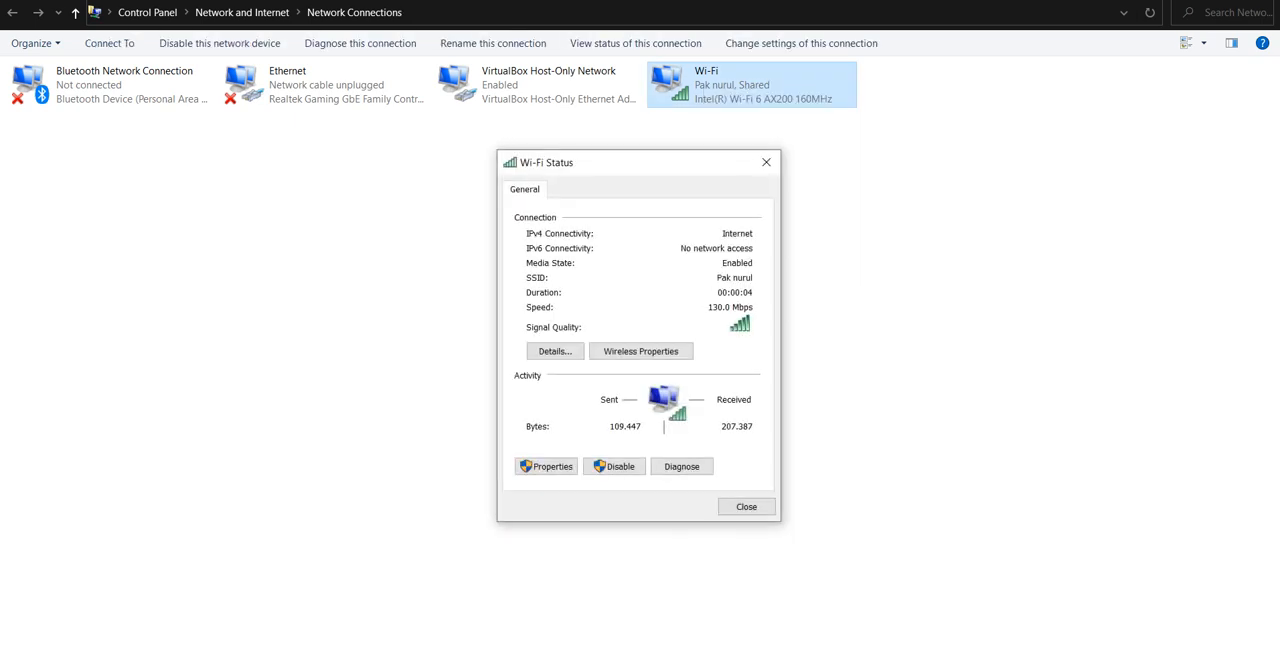
pyautogui.press('Return')
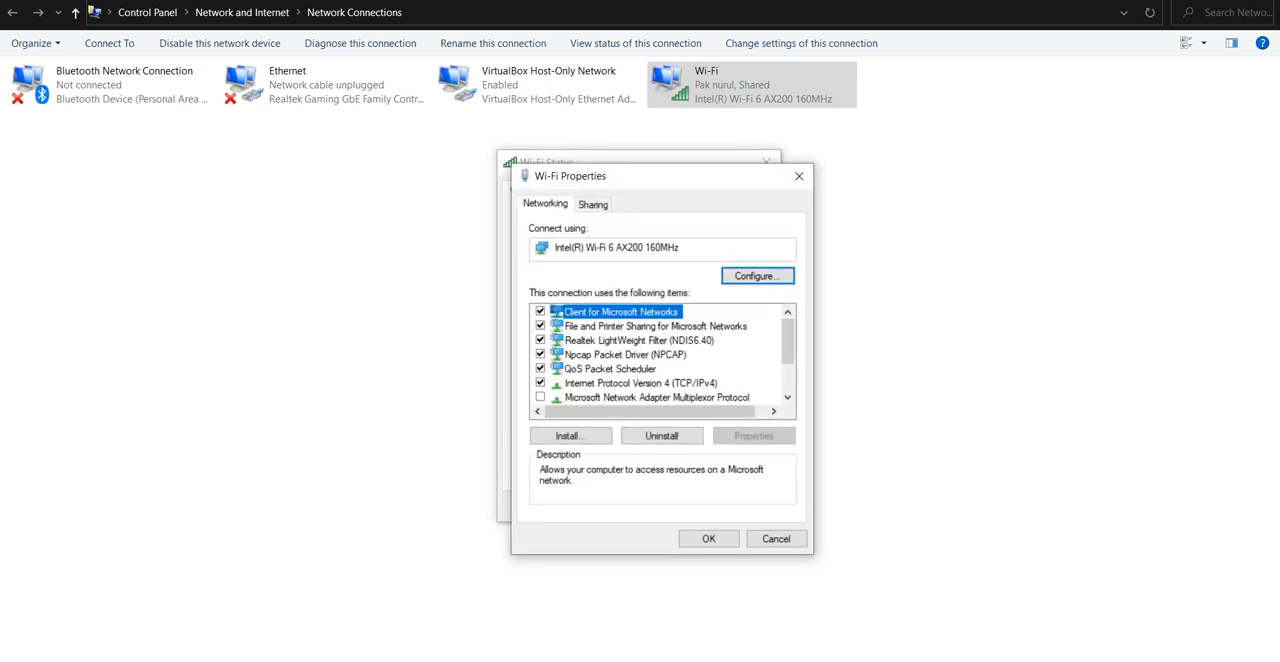
pyautogui.hotkey('ctrl', 'Tab')
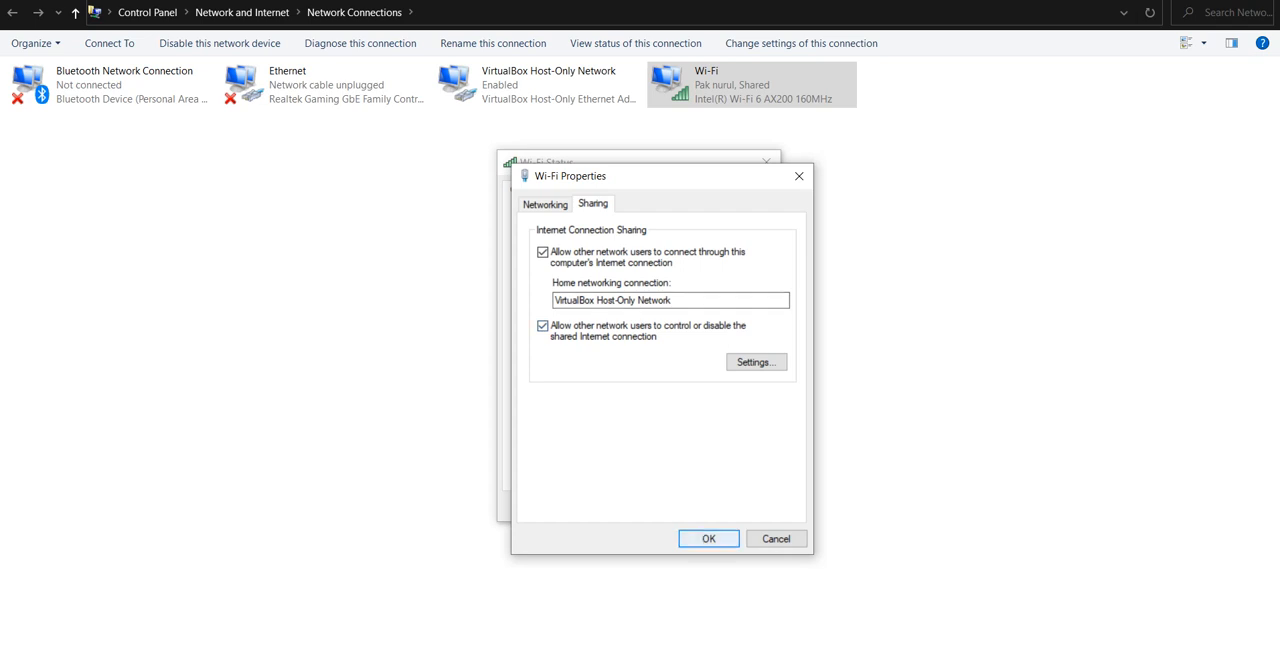
pyautogui.click(709, 539)
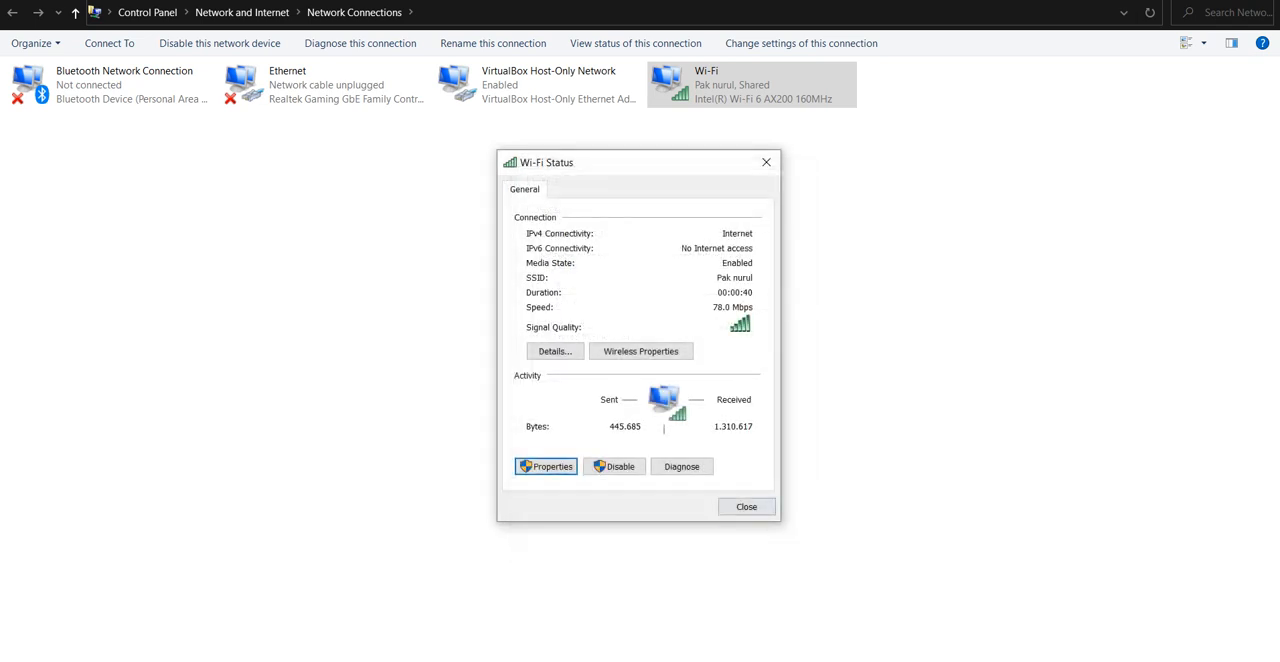
pyautogui.click(746, 507)
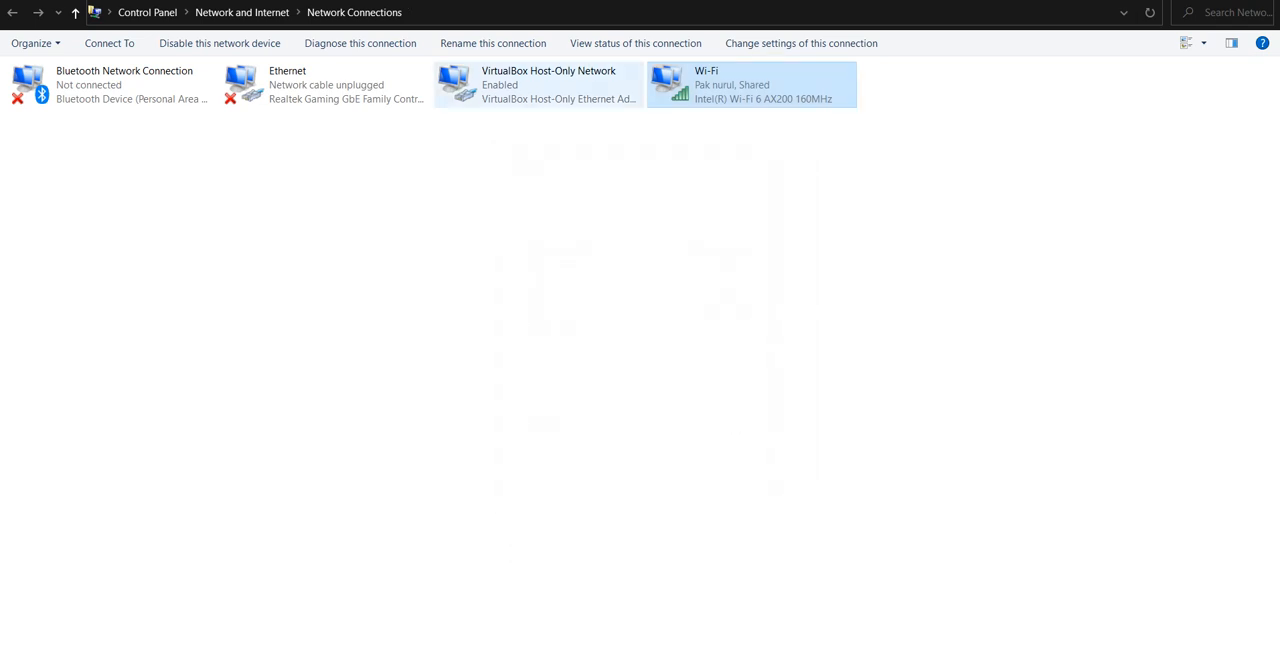
# Check the IPv4 address in the VirtualBox Host-Only Network's connection details.
pyautogui.click(539, 85)
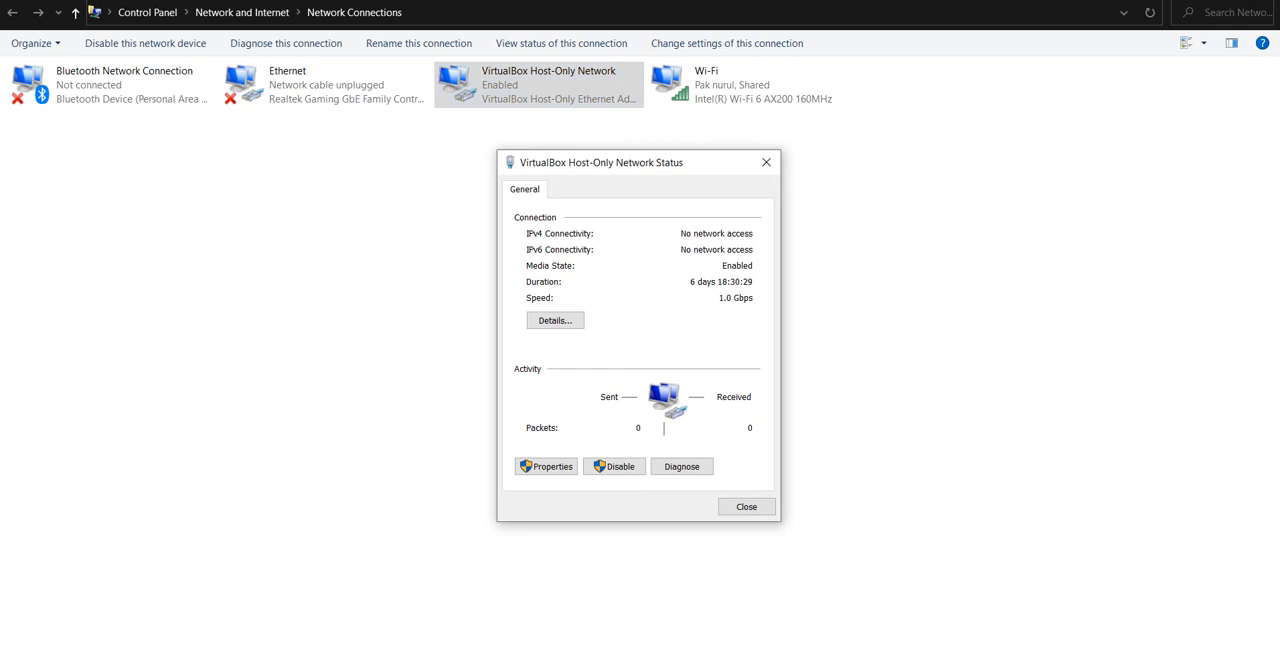
pyautogui.click(555, 321)
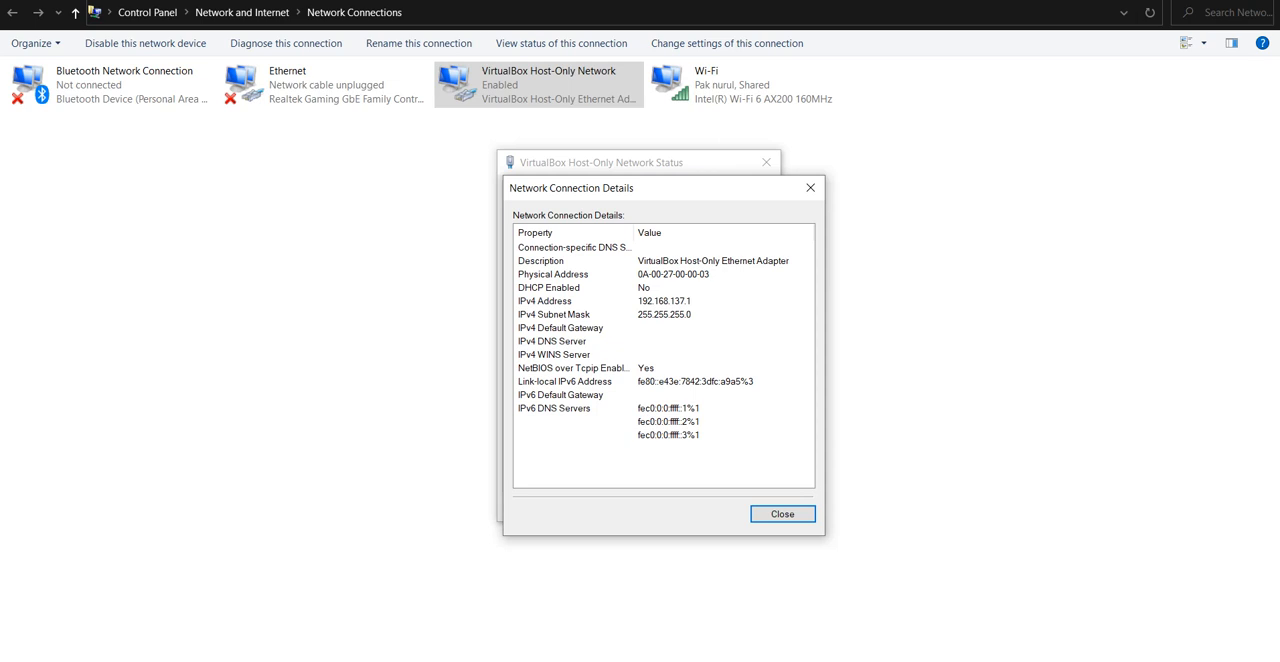
pyautogui.click(664, 301)
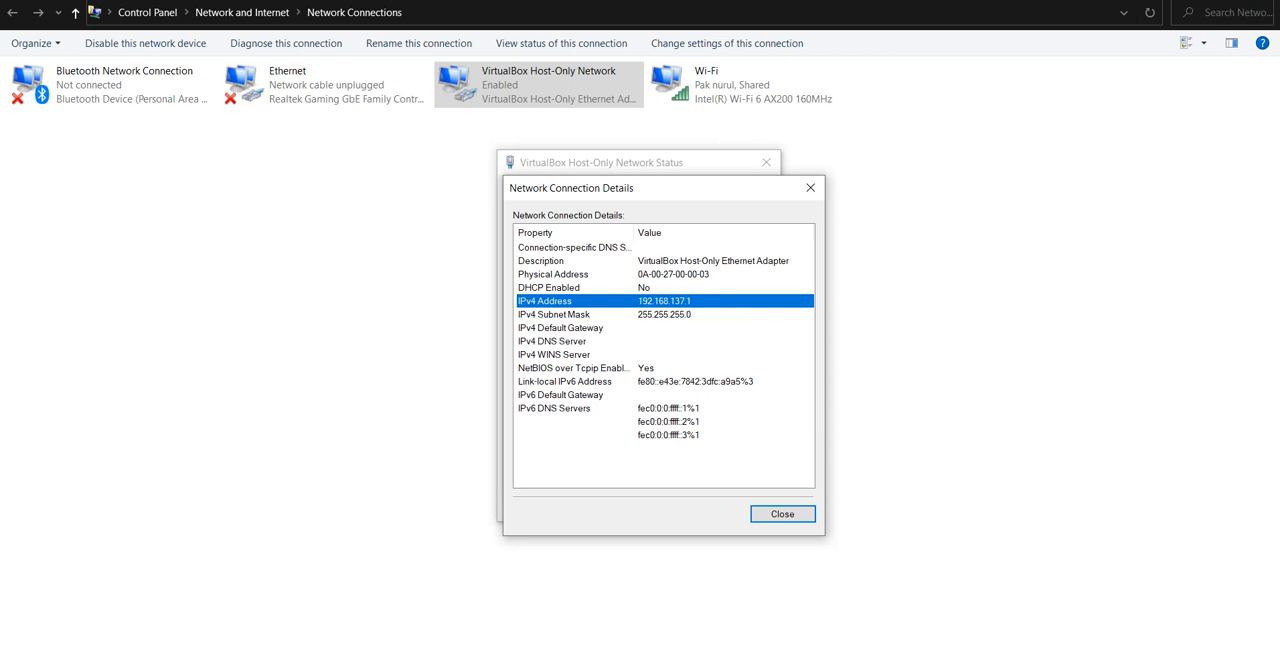
# Switch to Chrome and read the Firewall module's steps for interface sharing, network scheme and router configuration, comparing them with the GNS3 topology.
pyautogui.hotkey('alt', 'Tab')
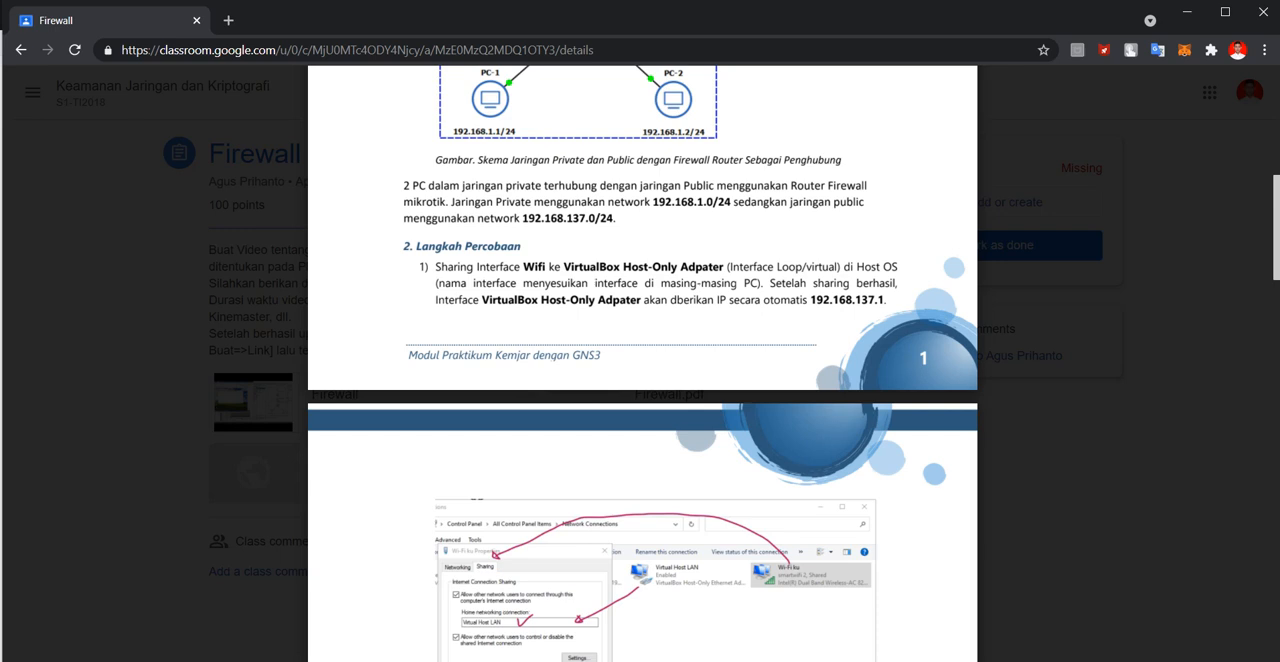
pyautogui.scroll(-3, 642, 364)
pyautogui.scroll(-3, 642, 364)
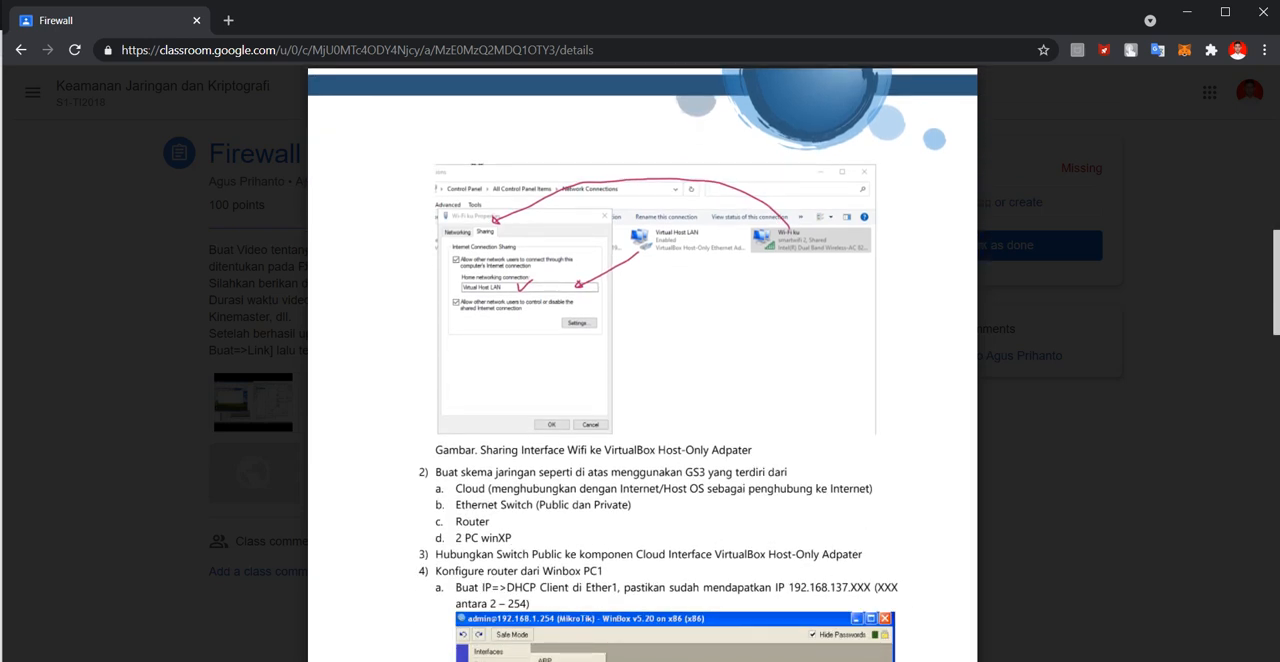
pyautogui.scroll(-2, 642, 364)
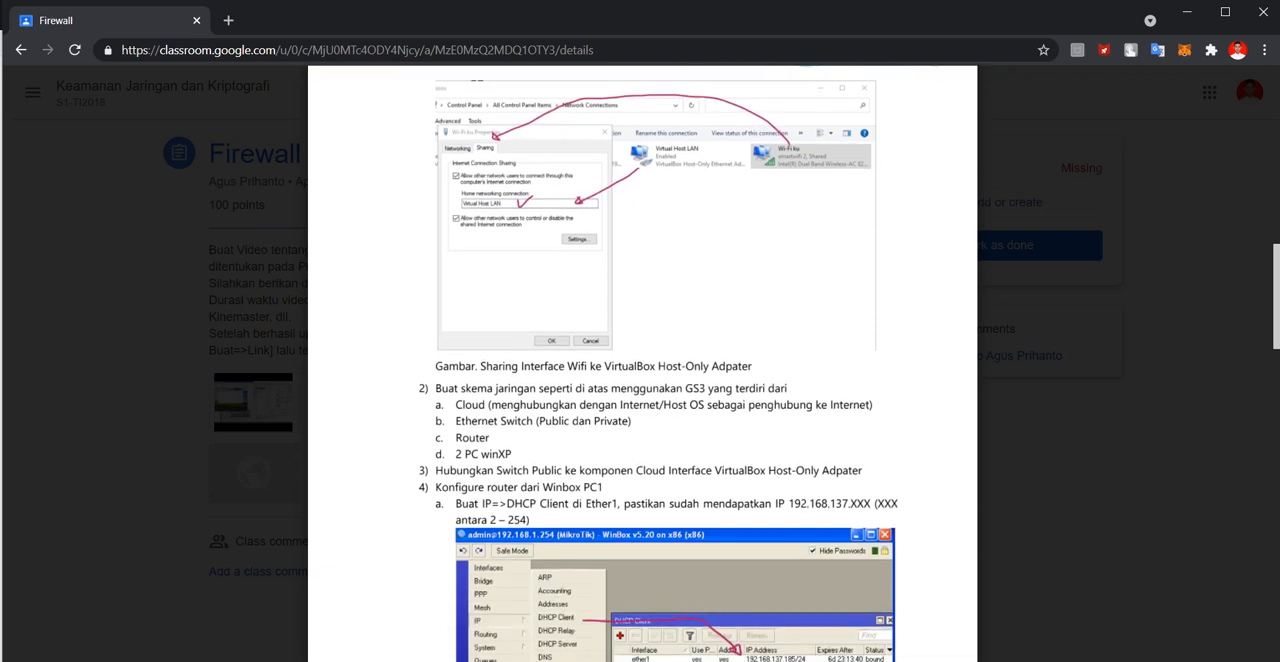
pyautogui.scroll(-2, 642, 364)
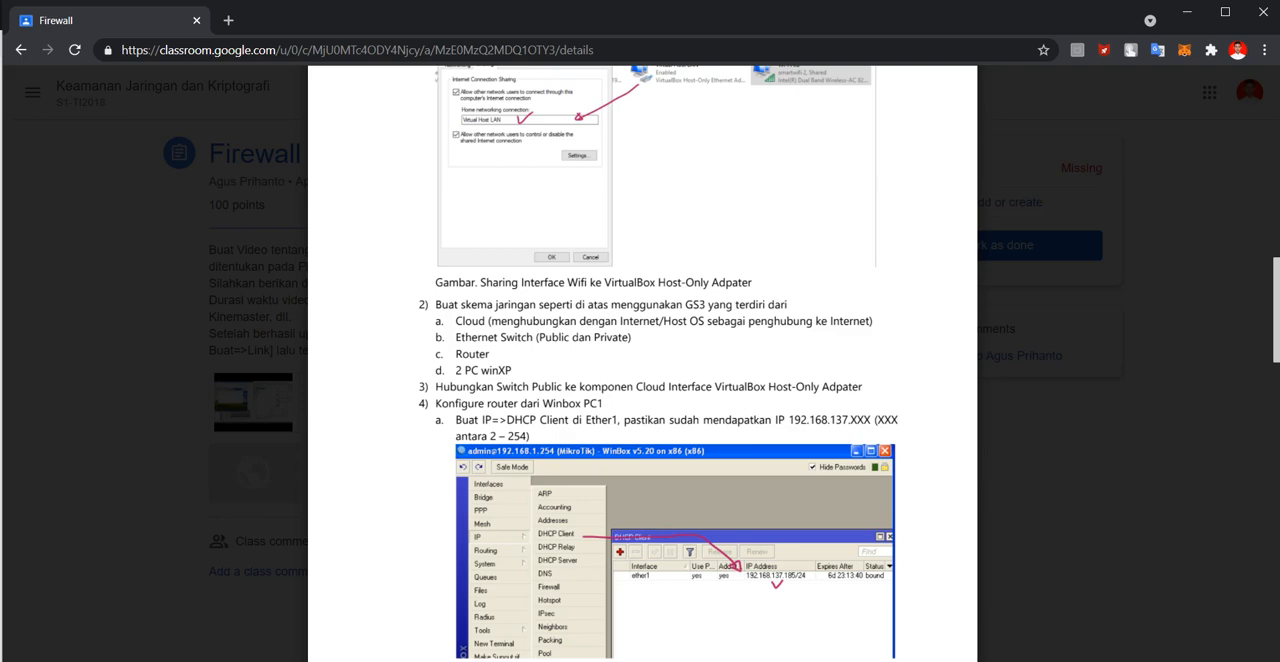
pyautogui.scroll(10, 640, 360)
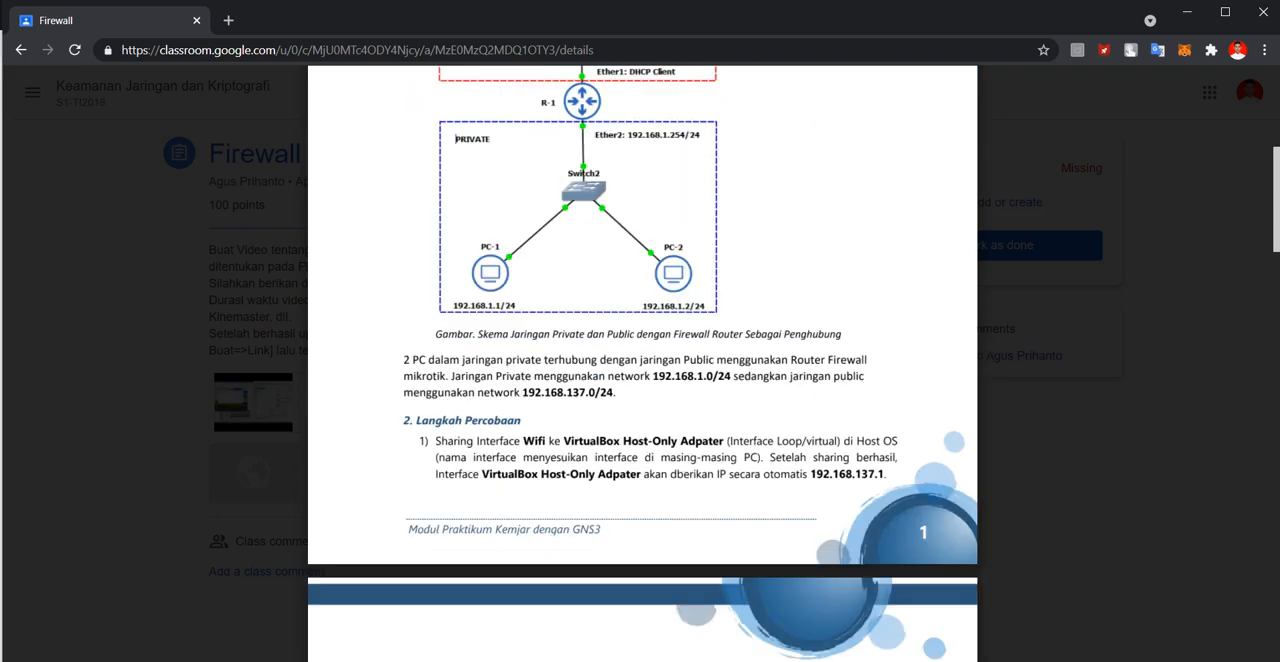
pyautogui.scroll(-10, 640, 360)
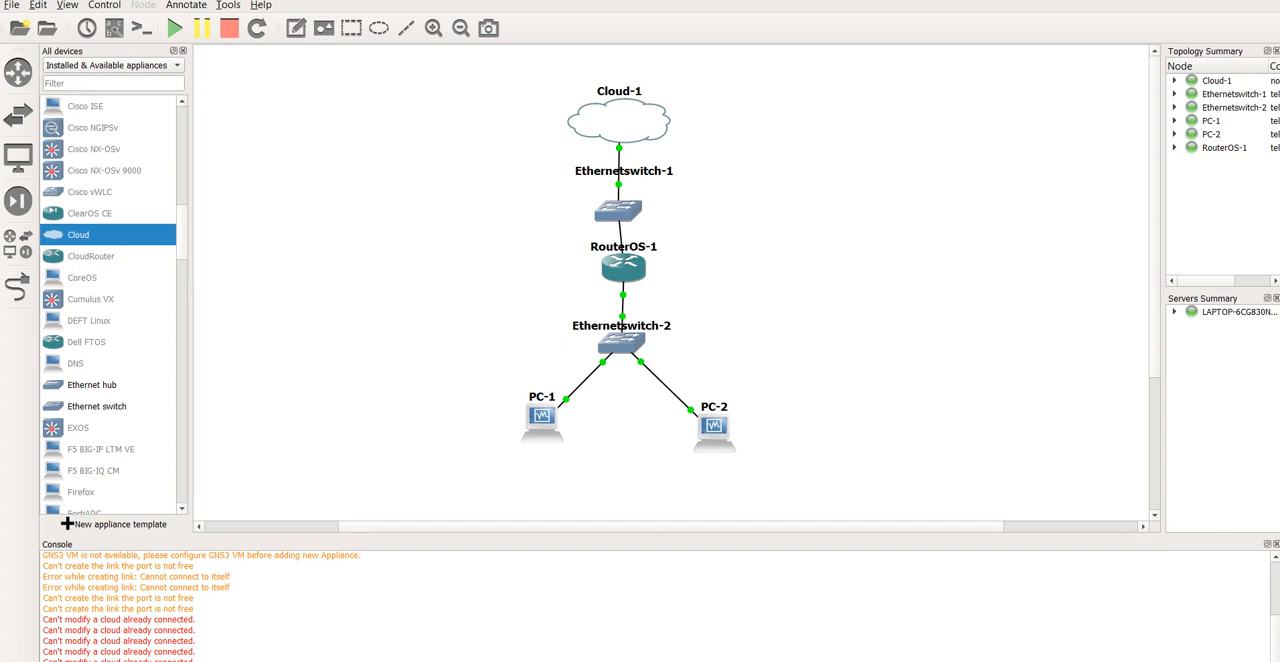
pyautogui.hotkey('alt', 'Tab')
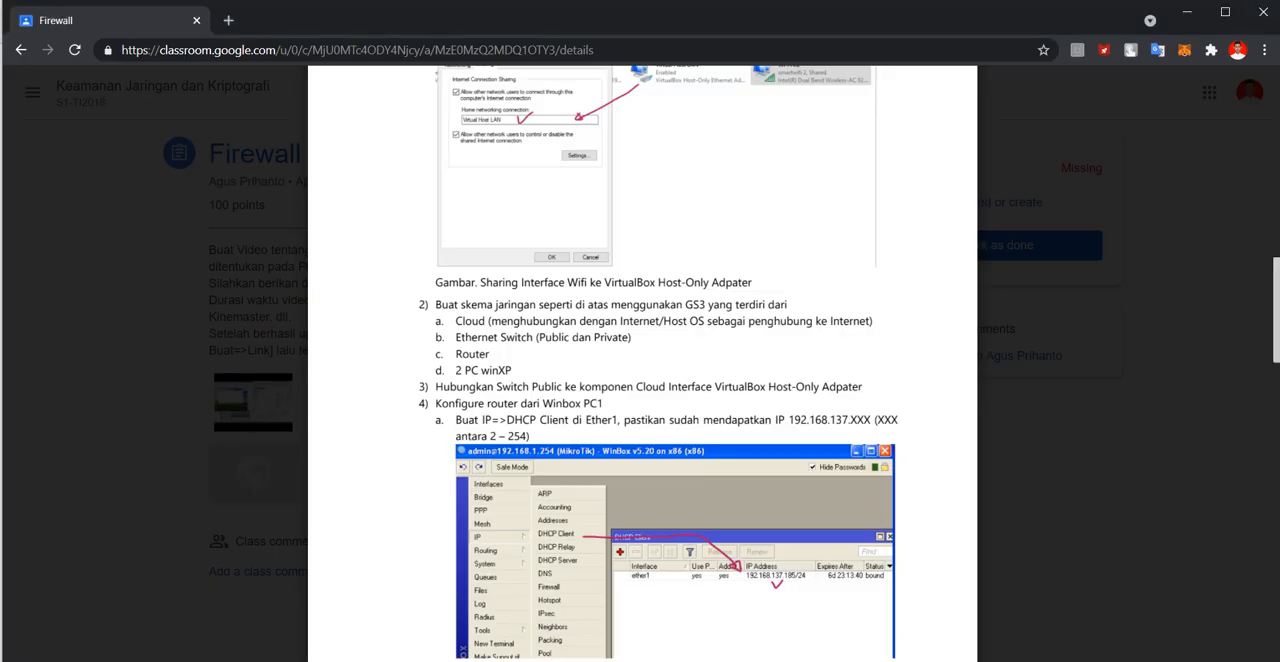
pyautogui.scroll(-3, 642, 363)
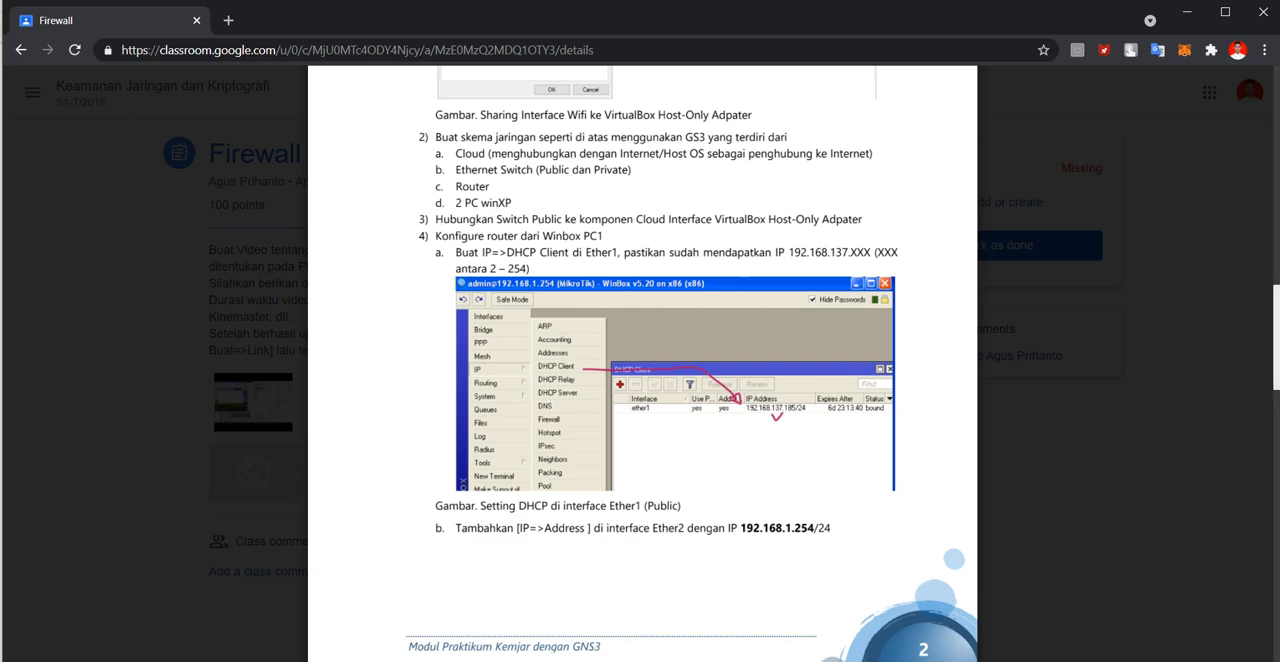
# Switch to the PC-1 virtual machine, launch WinBox and connect to the MikroTik router at 08:00:27:AC:57:89 as admin.
pyautogui.click(838, 660)
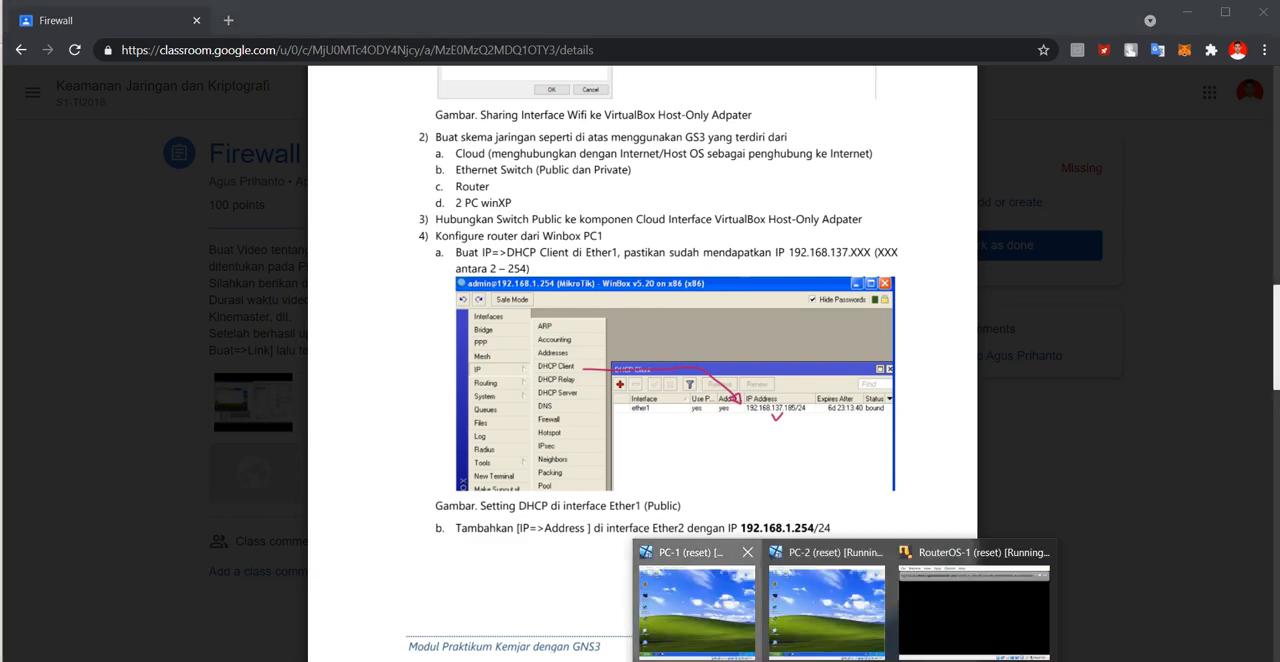
pyautogui.click(697, 612)
pyautogui.doubleClick(430, 398)
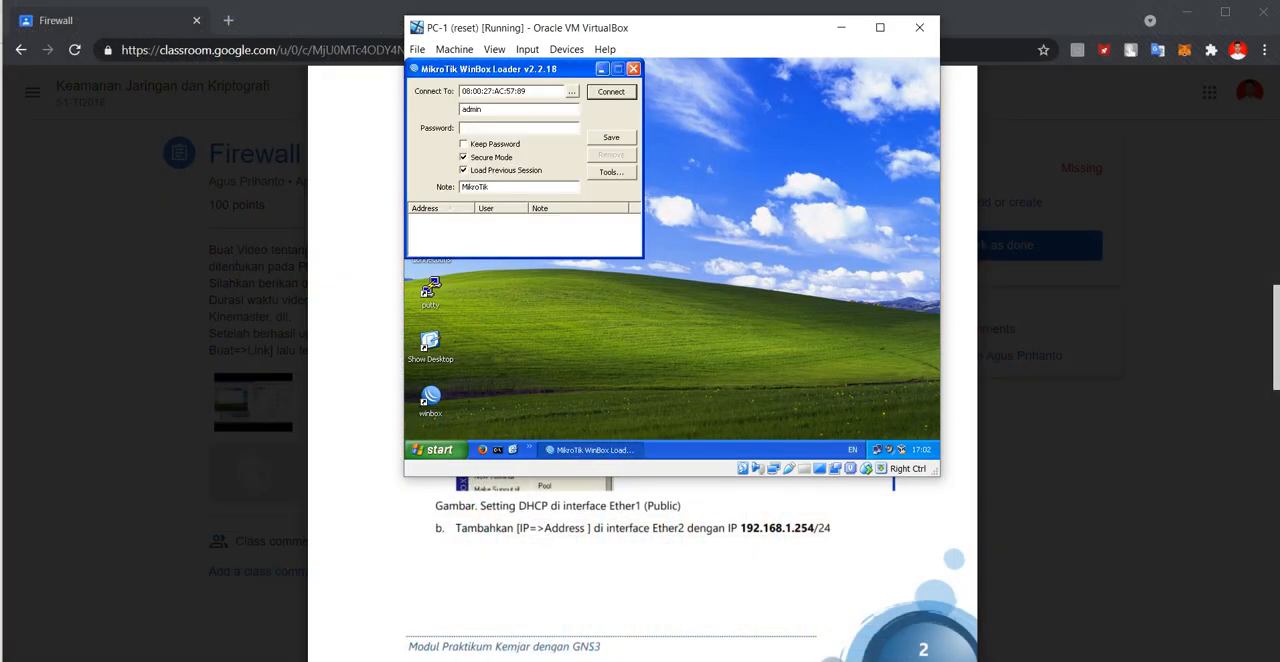
pyautogui.click(611, 92)
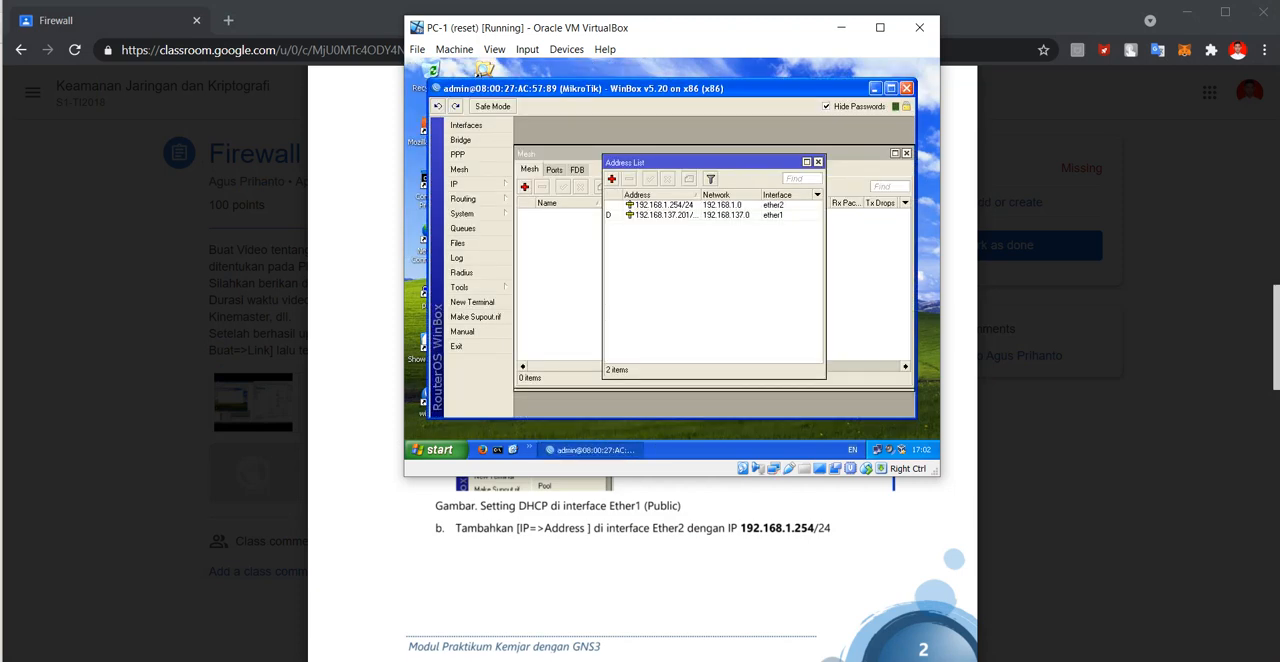
# Check the router's ether1 and ether2 addresses, and close the open Address List, Mesh, Firewall and DHCP Client windows.
pyautogui.click(477, 184)
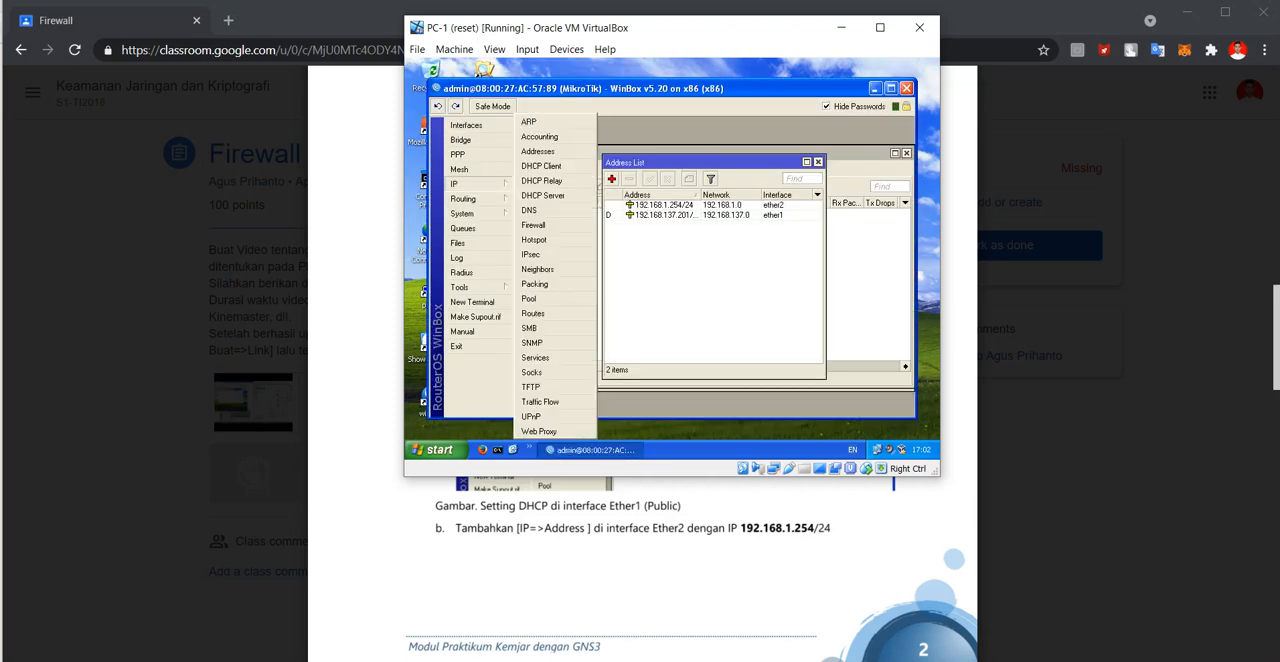
pyautogui.click(672, 205)
pyautogui.click(672, 215)
pyautogui.click(672, 205)
pyautogui.click(818, 162)
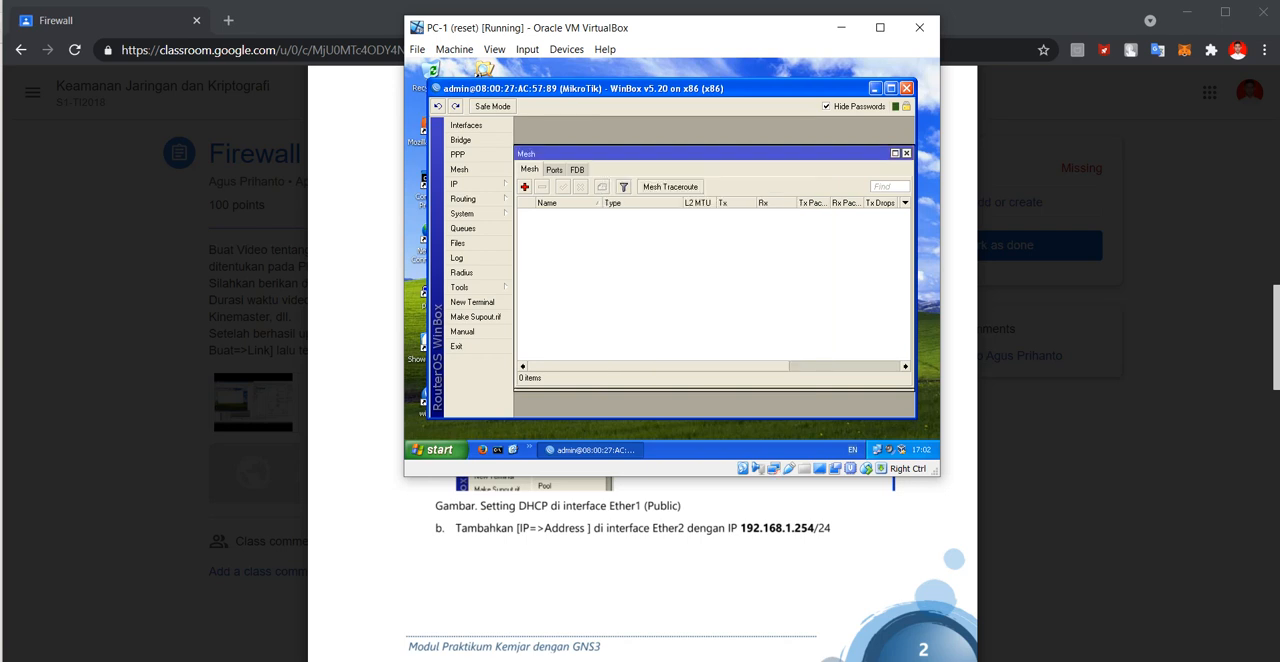
pyautogui.click(907, 153)
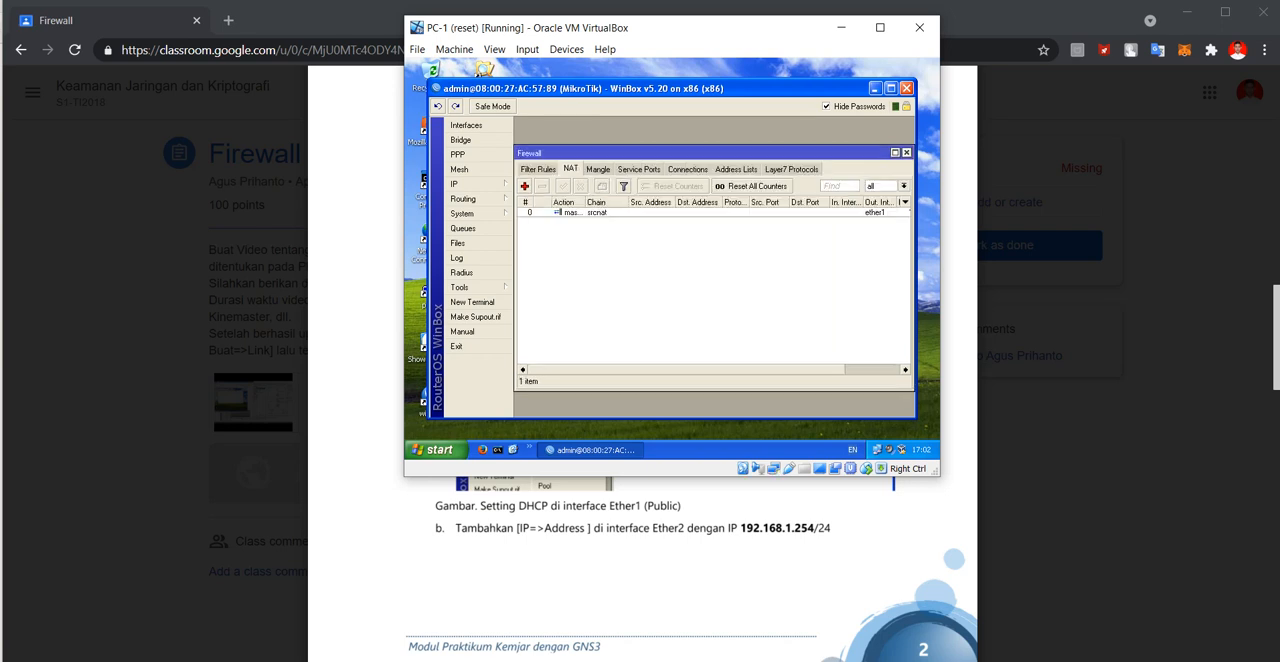
pyautogui.click(906, 153)
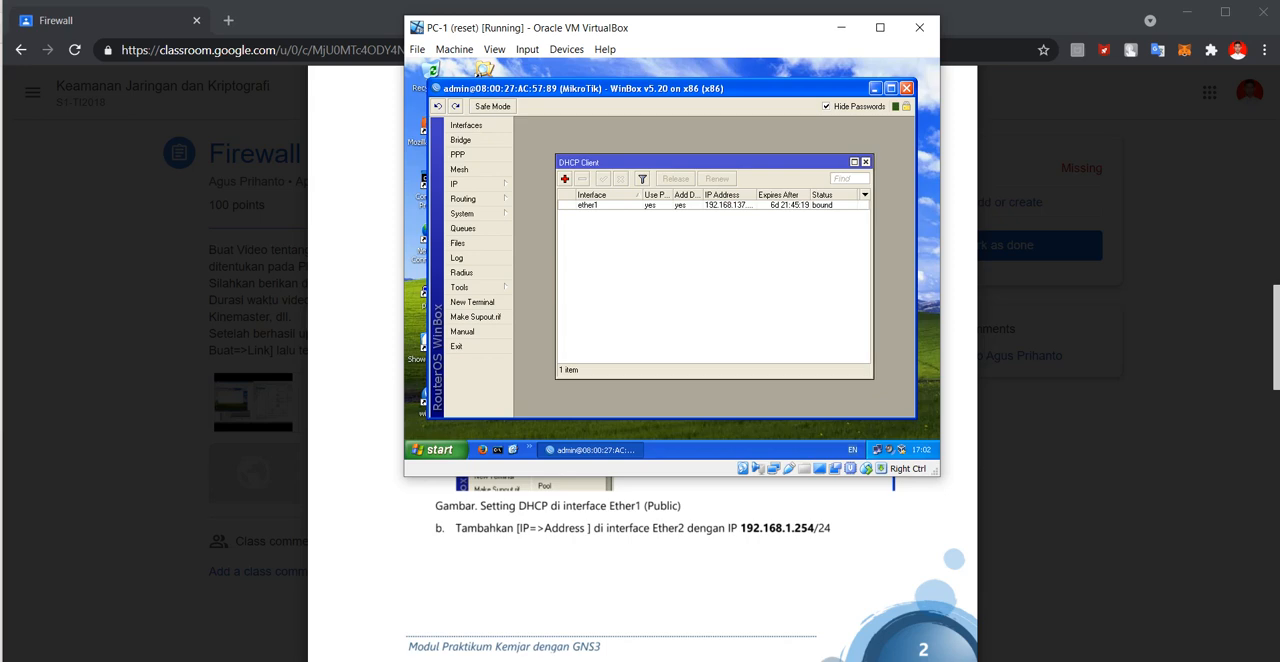
pyautogui.click(865, 161)
# Open the router's DHCP Client list beside the module and widen the IP Address column to read ether1's full address.
pyautogui.moveTo(700, 38); pyautogui.dragTo(911, 67)
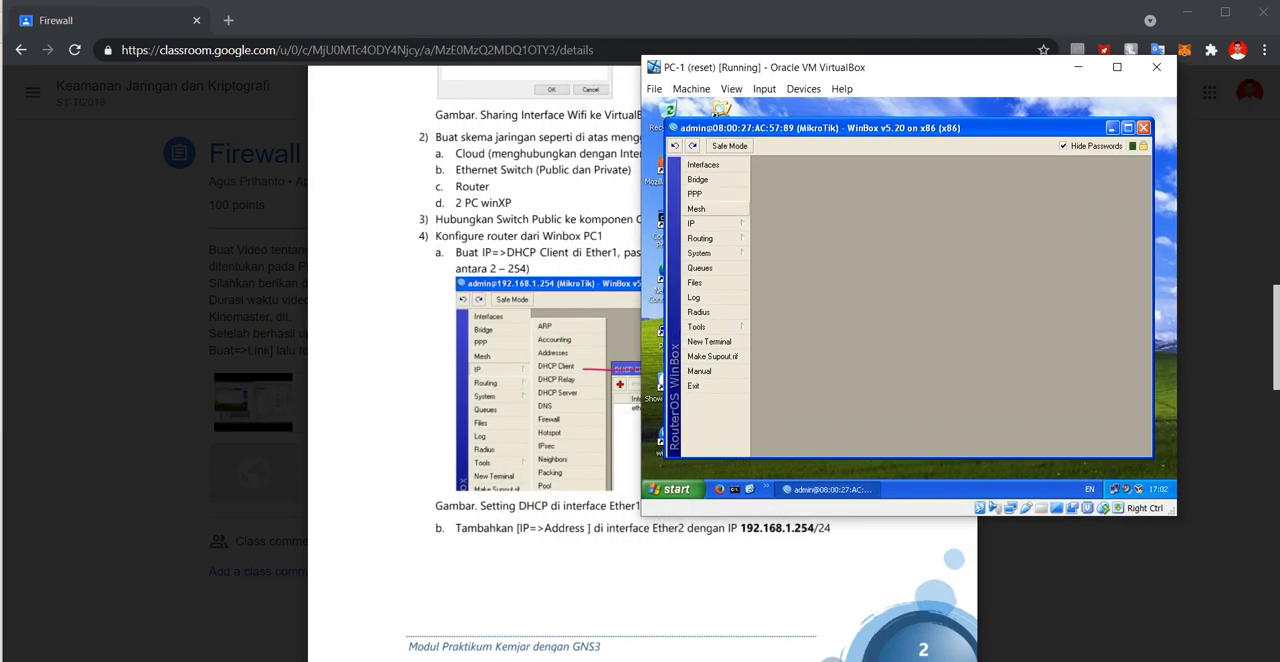
pyautogui.click(705, 224)
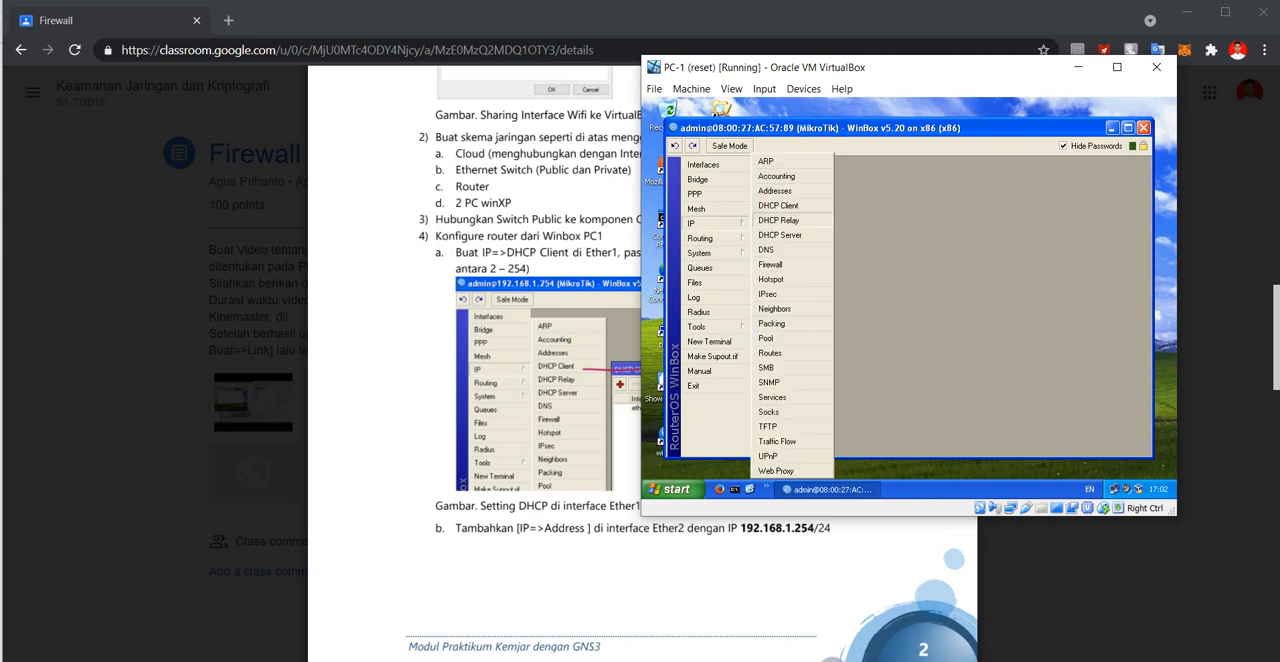
pyautogui.click(778, 205)
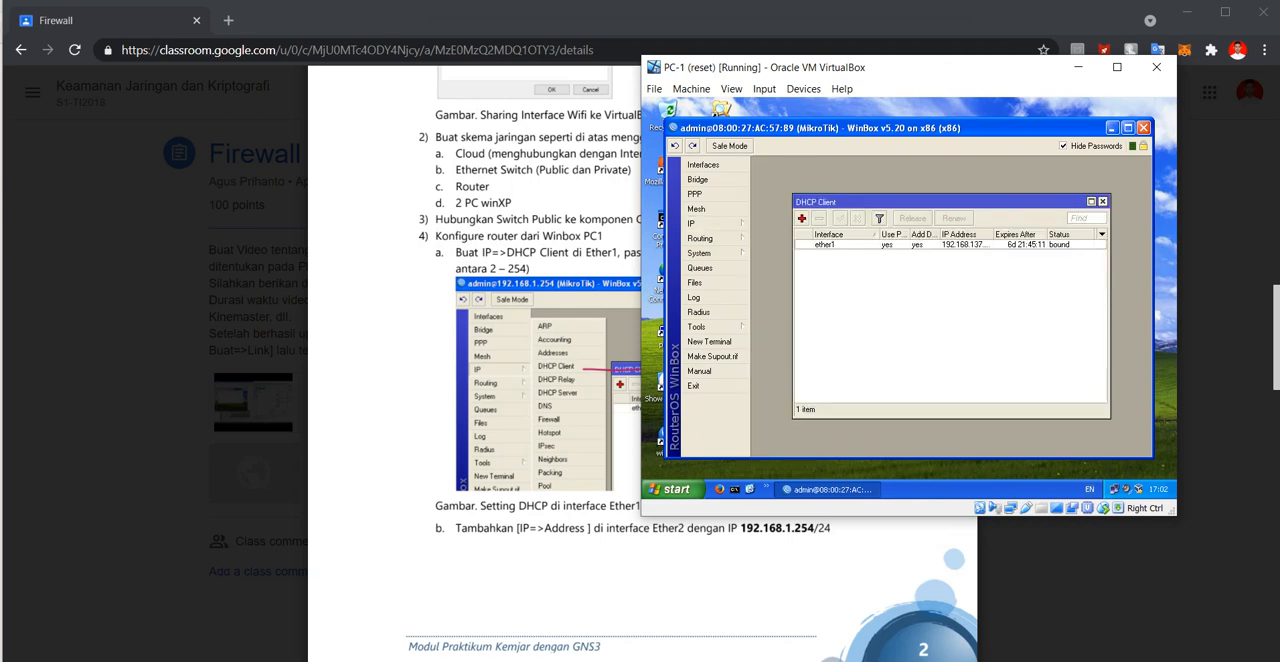
pyautogui.moveTo(802, 67); pyautogui.dragTo(313, 84)
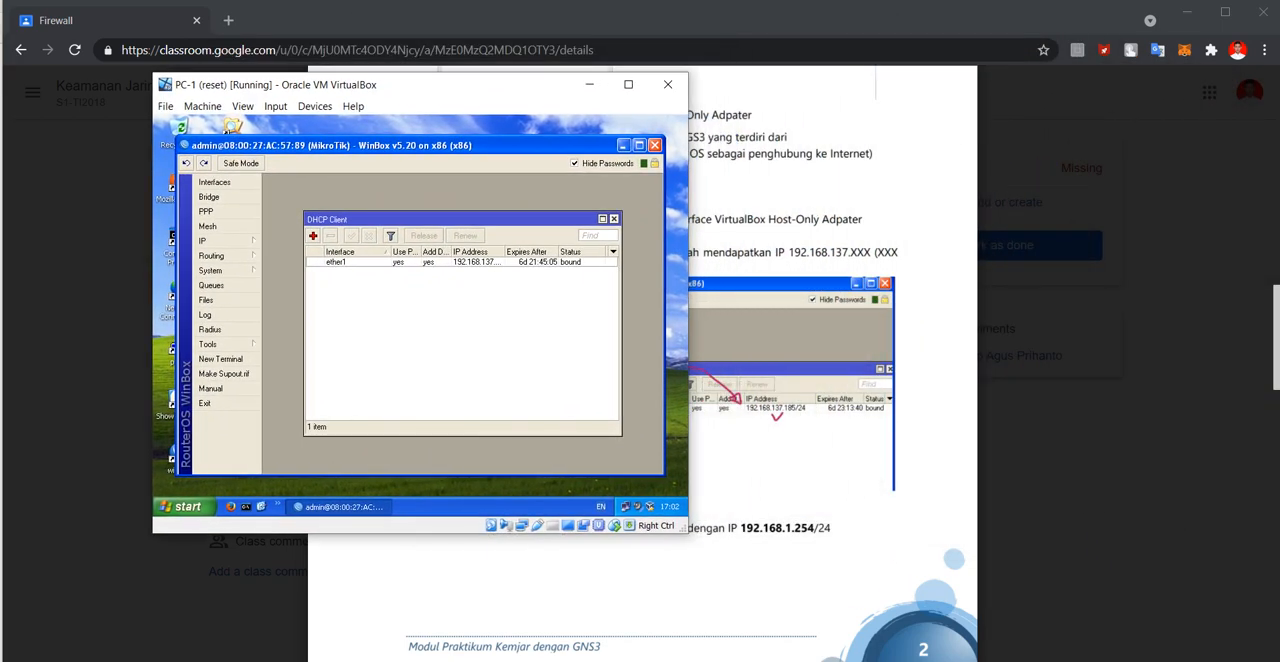
pyautogui.moveTo(504, 252); pyautogui.dragTo(534, 252)
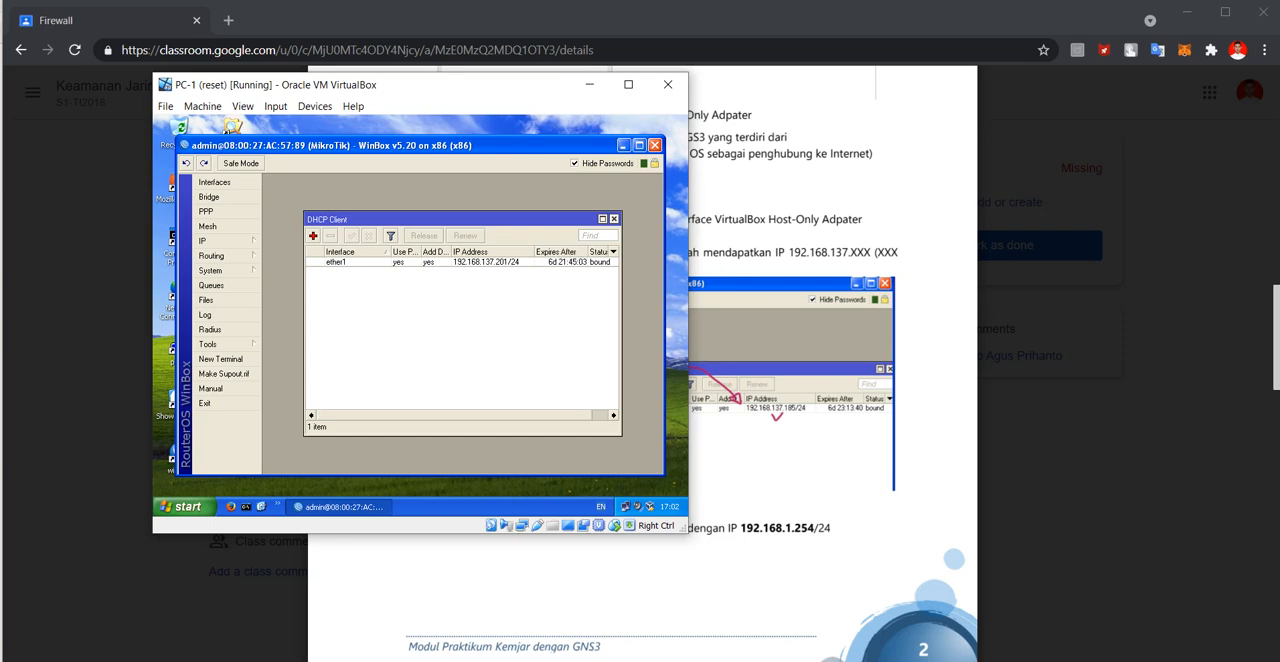
pyautogui.moveTo(504, 262)
# View the new DHCP client form for ether1 and close it without adding an entry.
pyautogui.moveTo(470, 85); pyautogui.dragTo(539, 69)
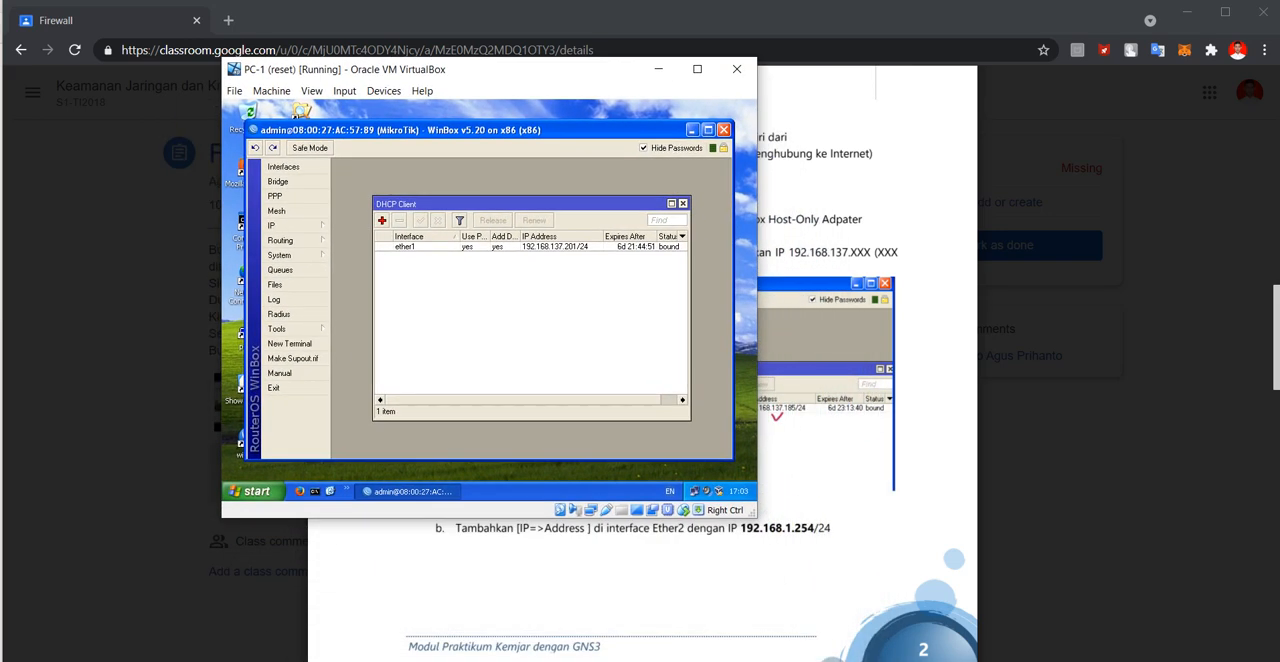
pyautogui.click(381, 220)
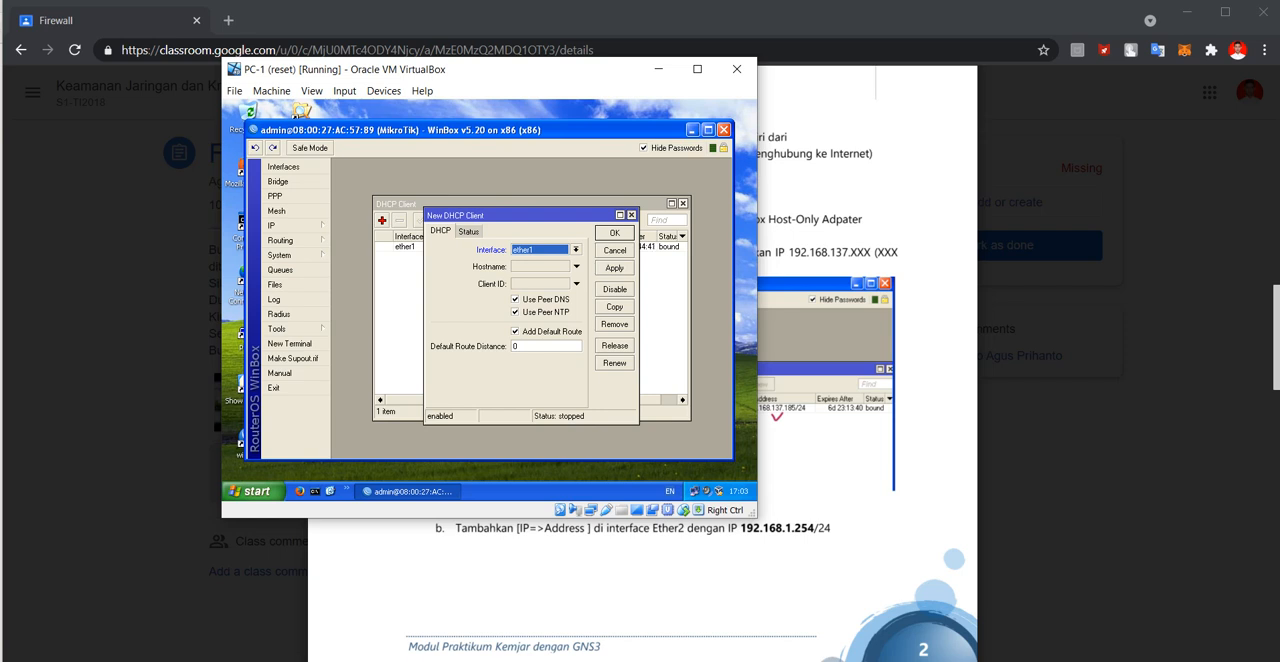
pyautogui.click(631, 215)
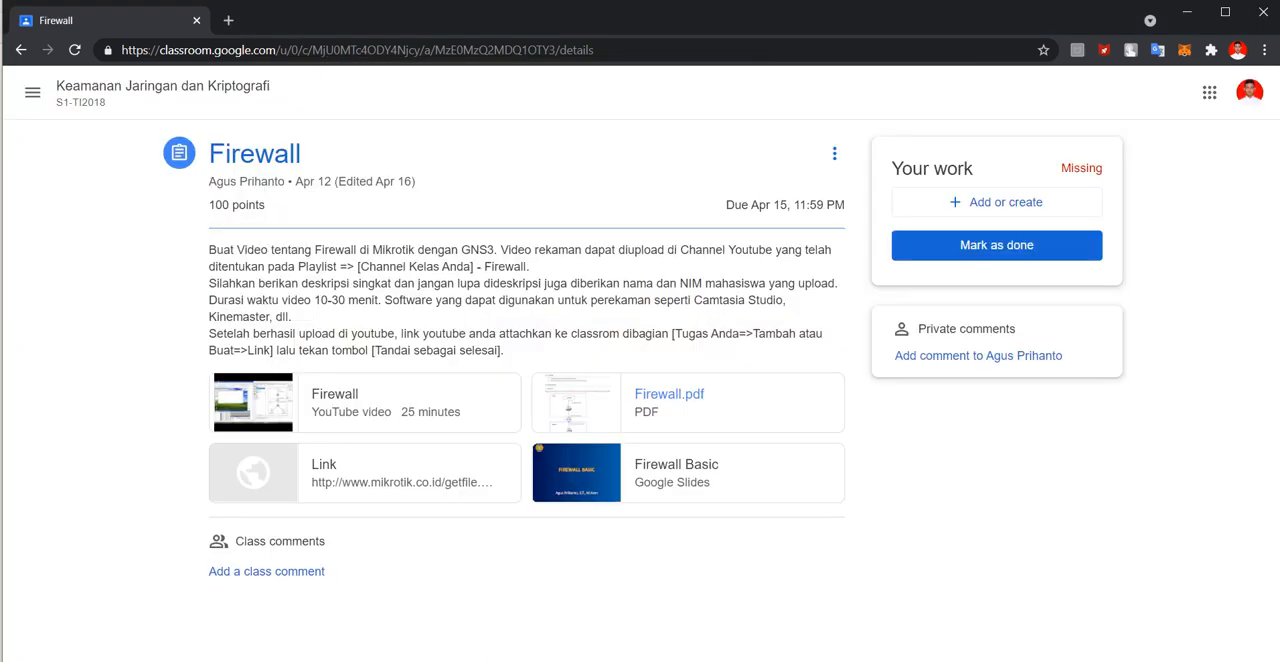
# Reopen Firewall.pdf and read the module's instructions for giving ether2 a static IP address.
pyautogui.click(669, 394)
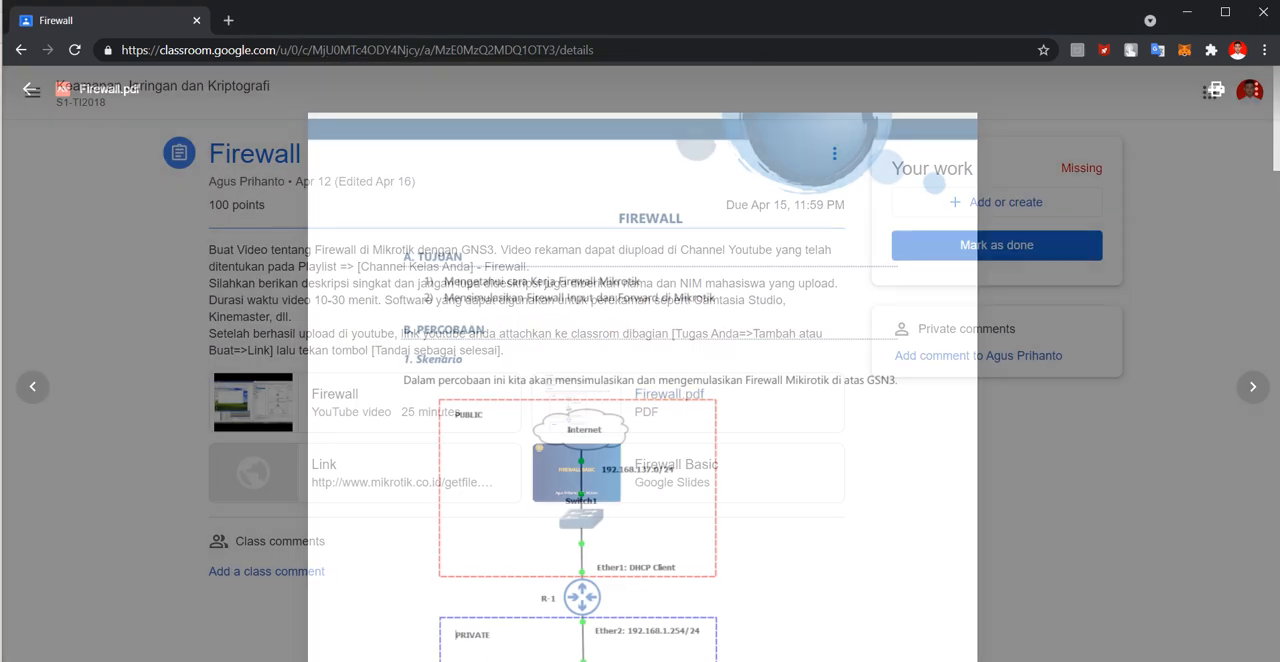
pyautogui.scroll(-10, 669, 394)
pyautogui.scroll(-4, 642, 380)
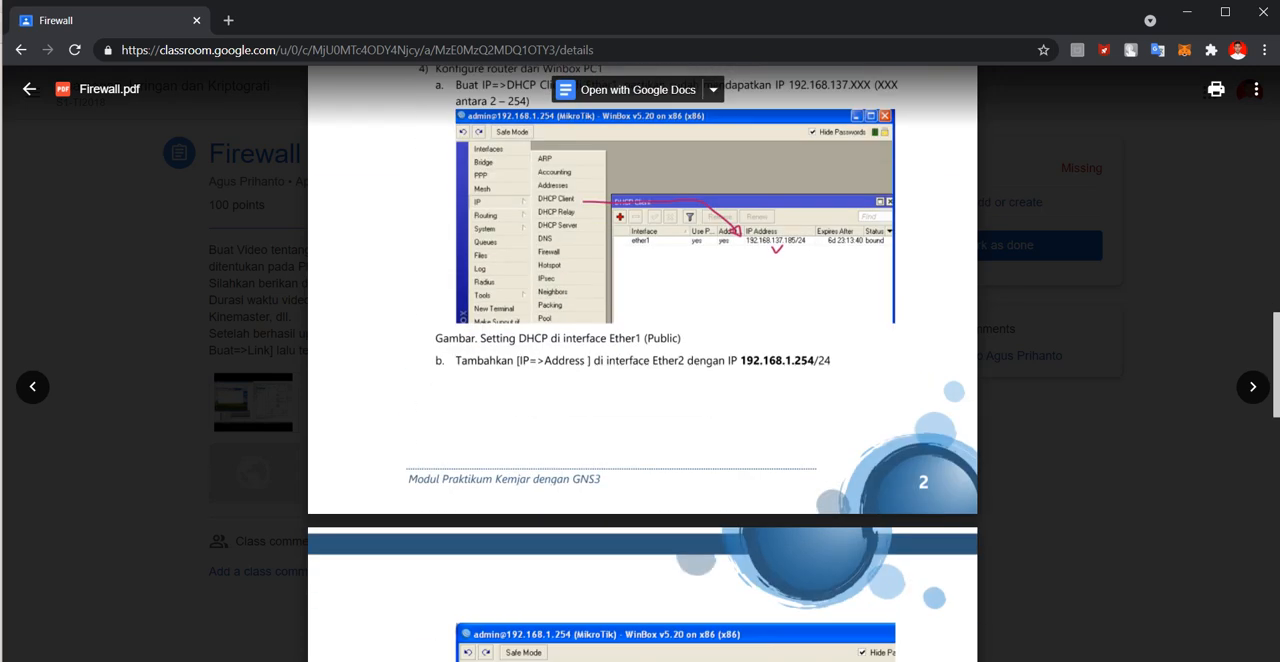
pyautogui.scroll(-2, 642, 380)
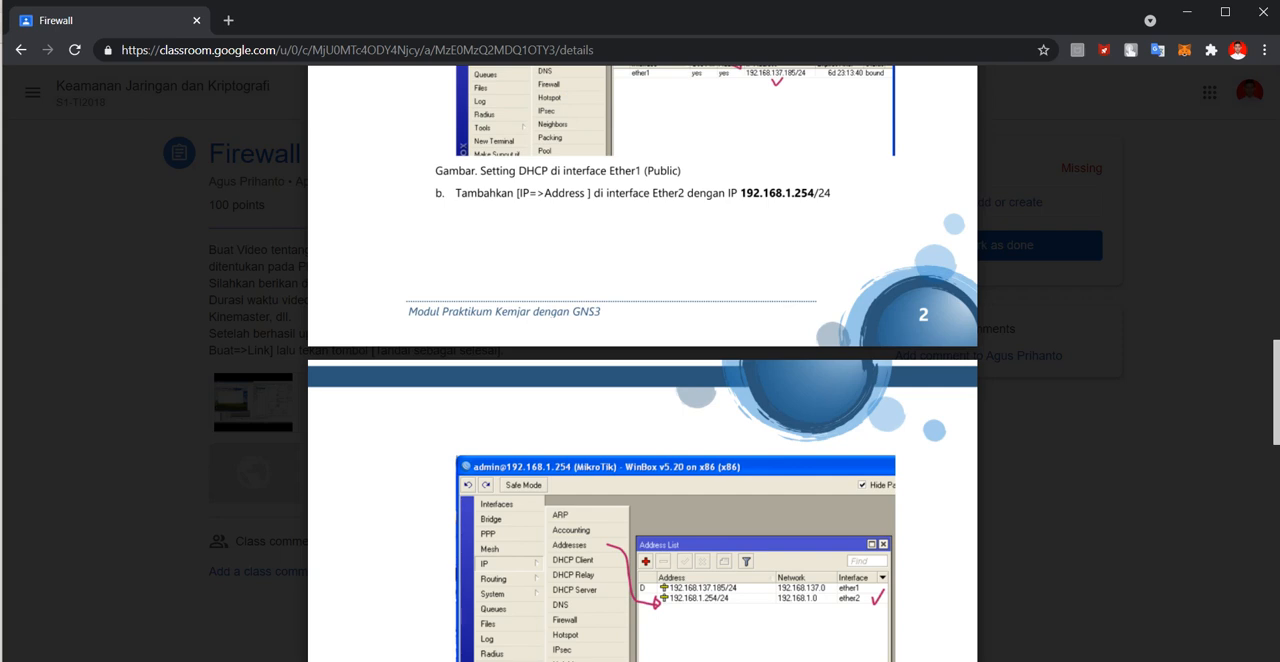
pyautogui.scroll(-1, 642, 400)
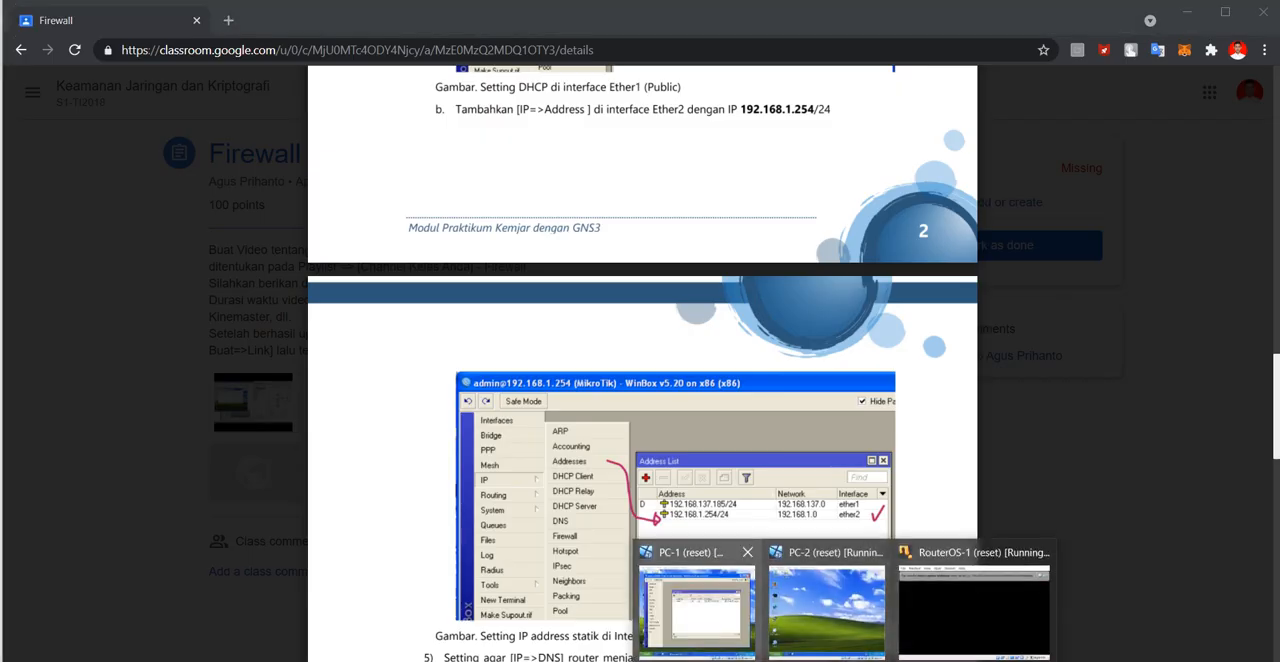
# Switch to the PC-1 virtual machine, open the router's Address List and widen the Address column to read the full addresses.
pyautogui.click(700, 620)
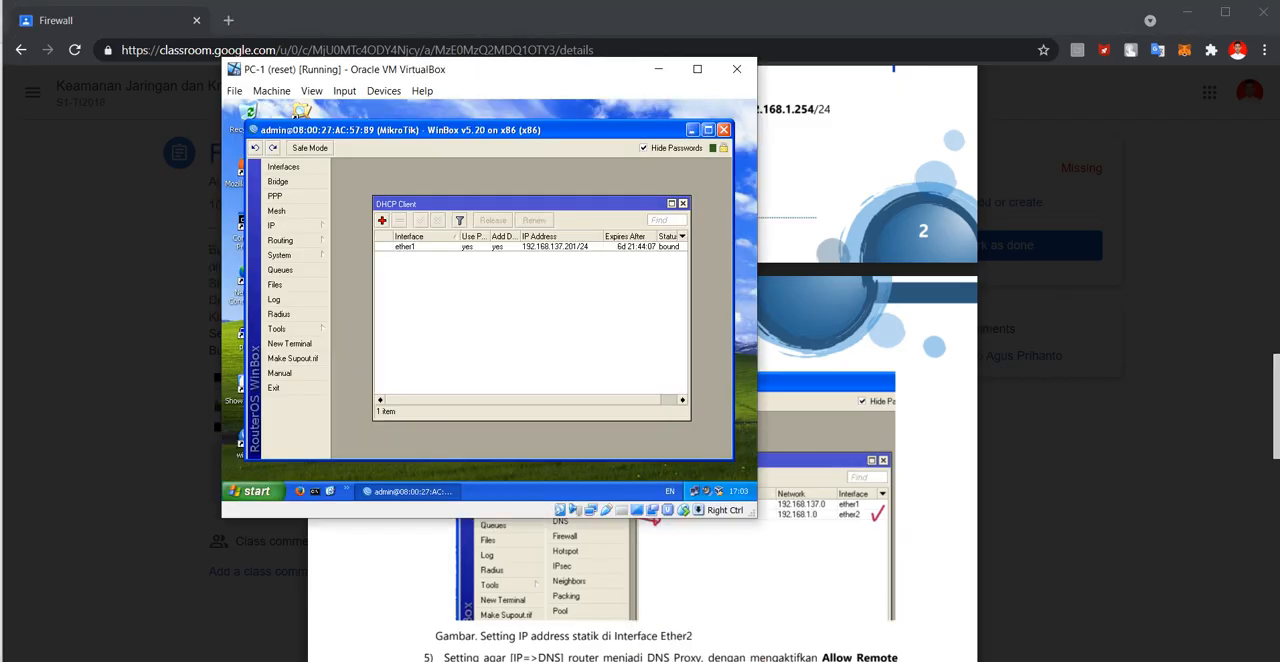
pyautogui.click(285, 225)
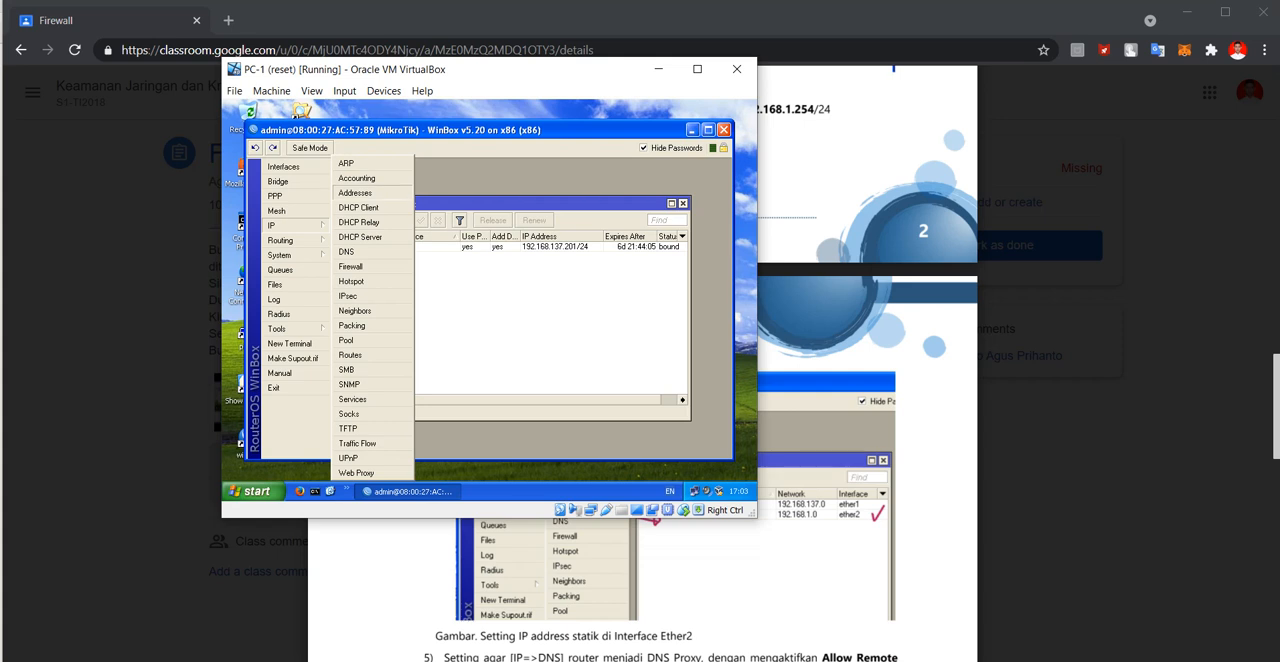
pyautogui.click(355, 192)
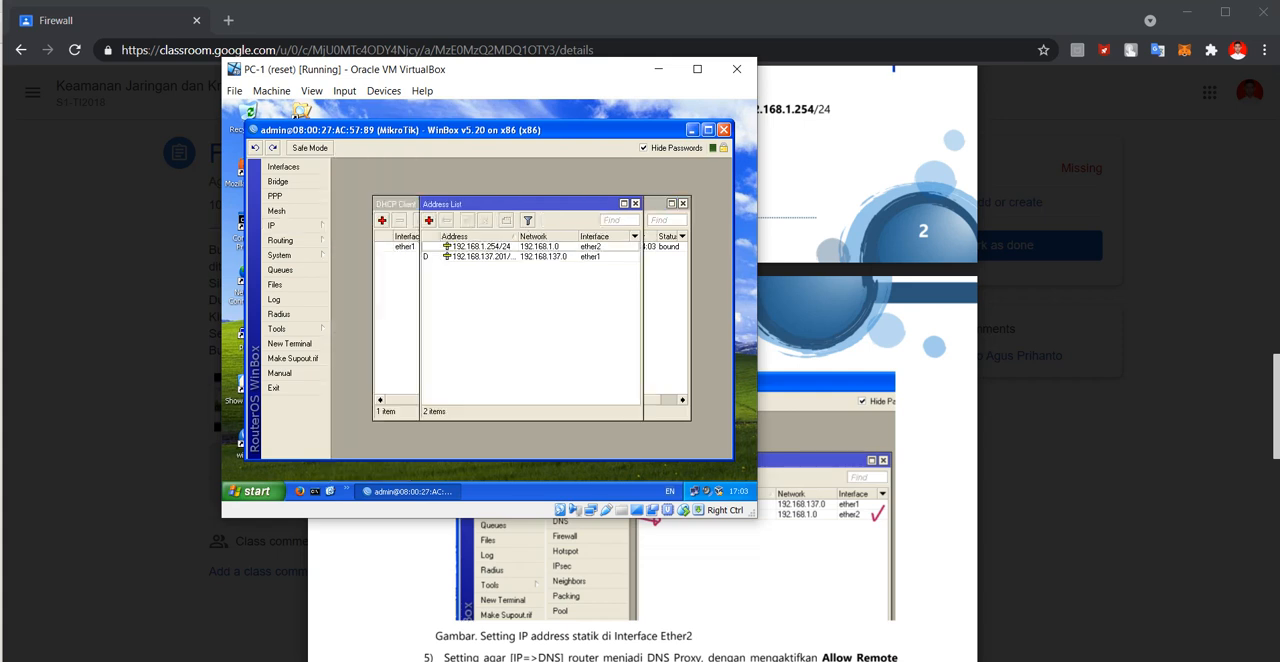
pyautogui.moveTo(517, 237); pyautogui.dragTo(535, 237)
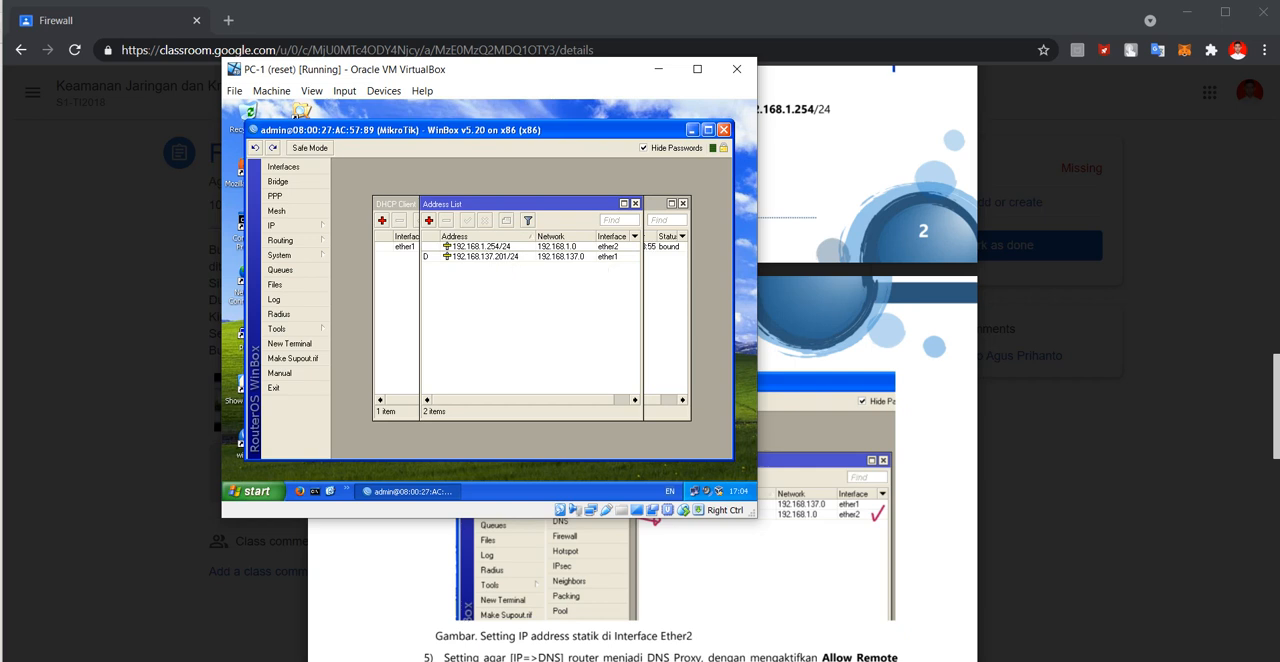
# Try to add the static address 192.168.1.254/24 on interface ether2 to the router's Address List.
pyautogui.click(429, 220)
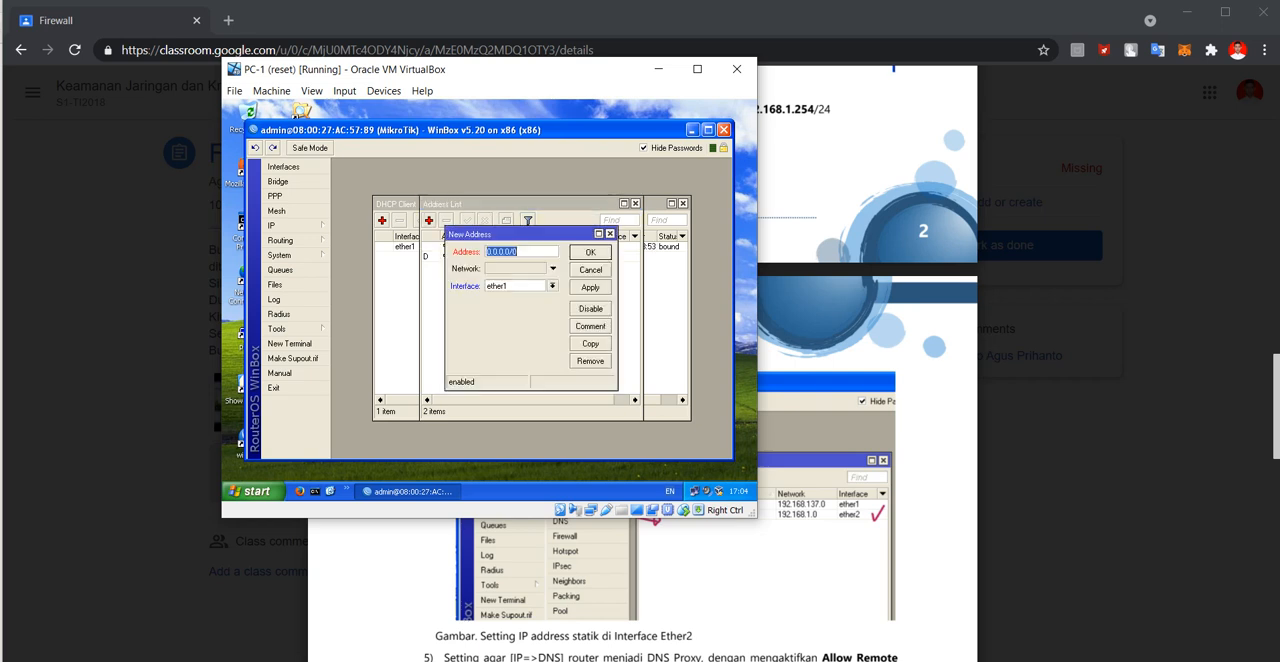
pyautogui.click(518, 252)
pyautogui.moveTo(518, 252); pyautogui.dragTo(487, 252)
pyautogui.write('192.168.1.254/24')
pyautogui.moveTo(500, 69); pyautogui.dragTo(565, 138)
pyautogui.click(617, 355)
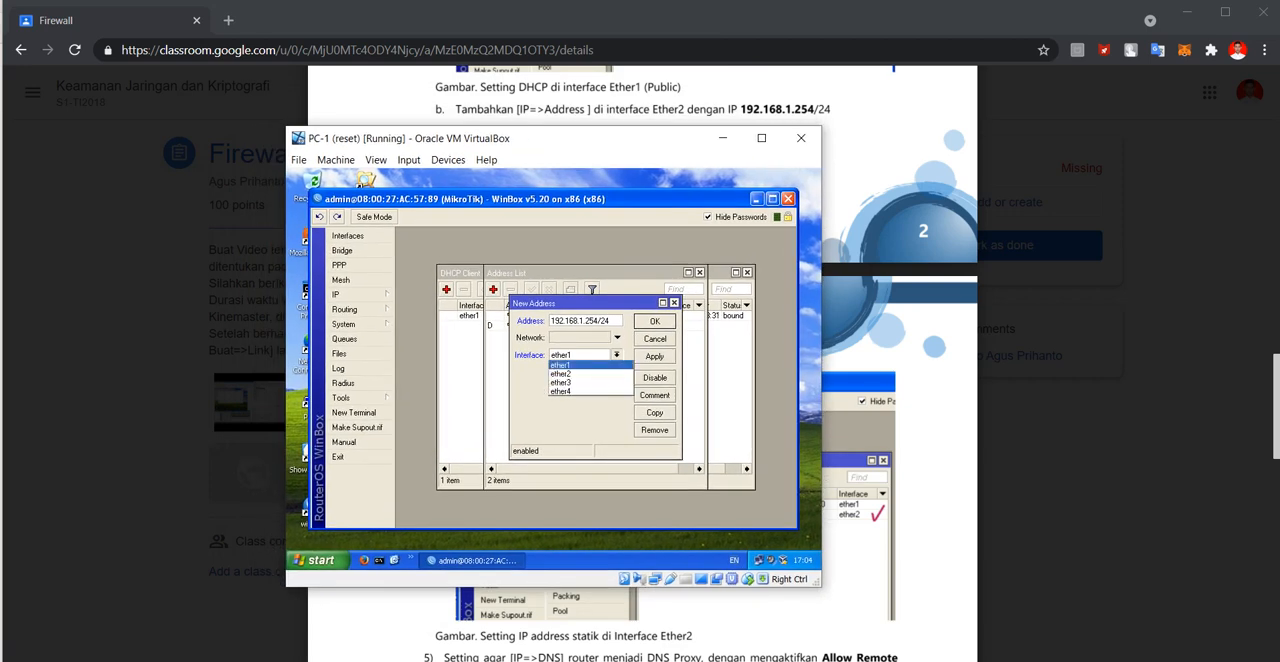
pyautogui.click(580, 374)
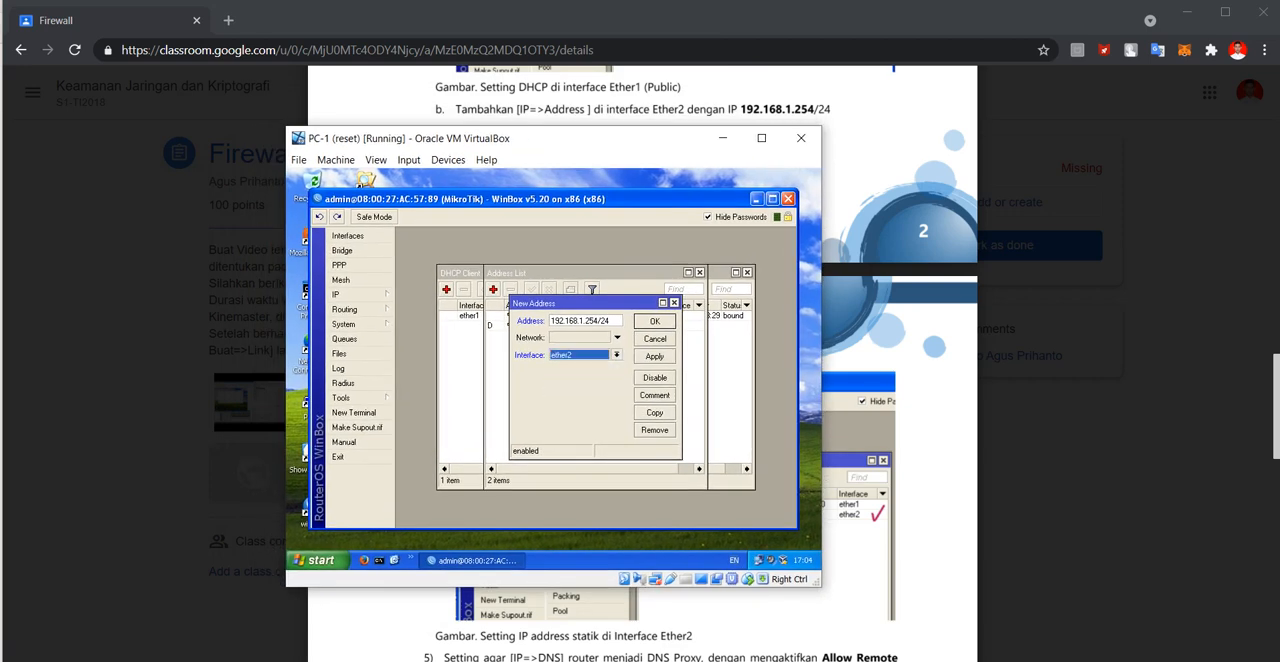
pyautogui.click(655, 321)
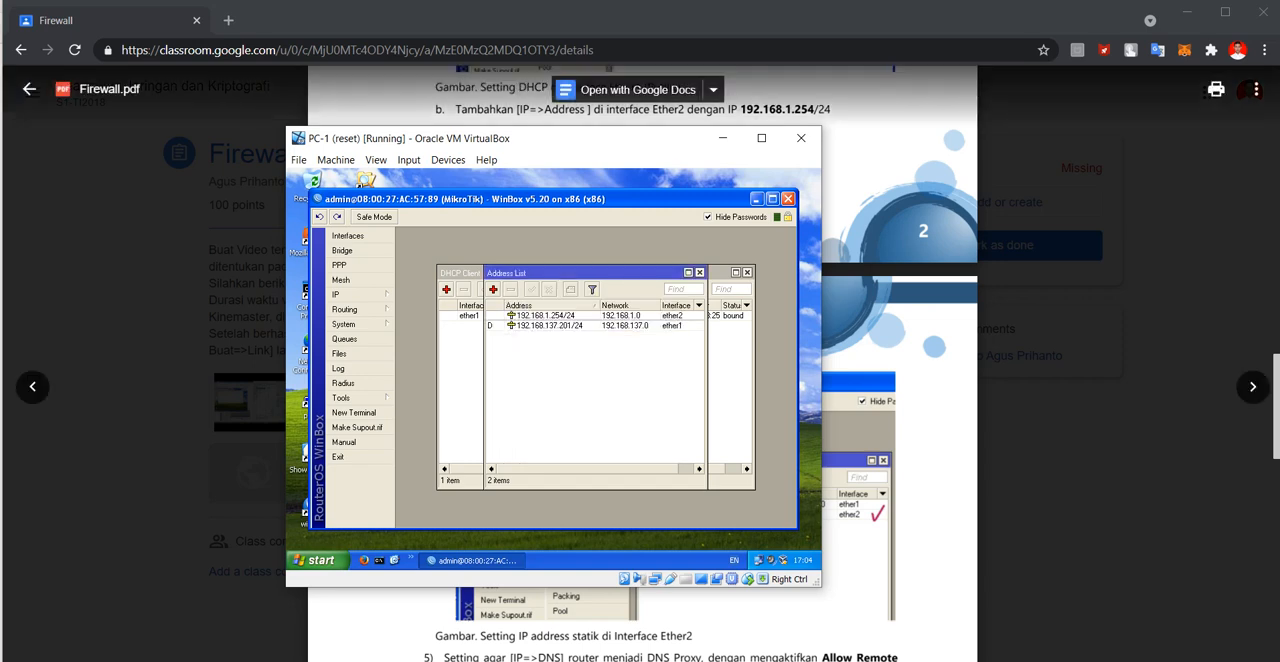
# Reopen Firewall.pdf in Chrome and read the module's steps for the static address and the router's DNS proxy.
pyautogui.click(29, 89)
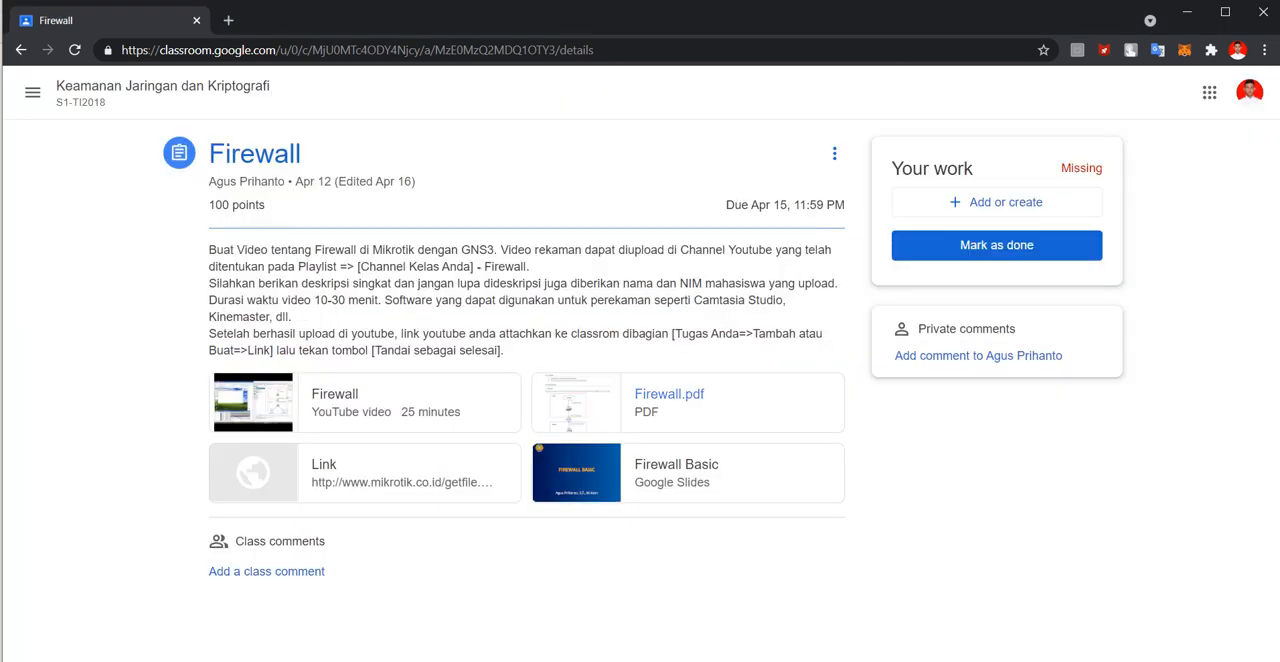
pyautogui.click(669, 396)
pyautogui.scroll(-11, 669, 396)
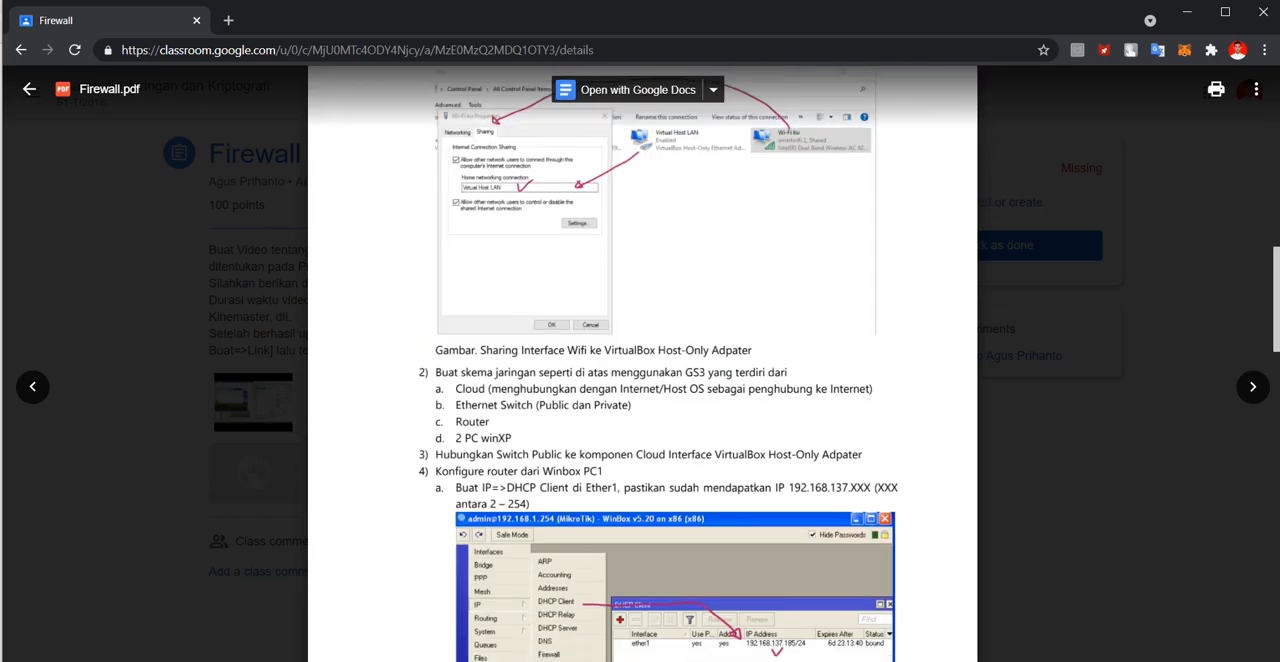
pyautogui.scroll(-8, 643, 363)
pyautogui.scroll(1, 643, 363)
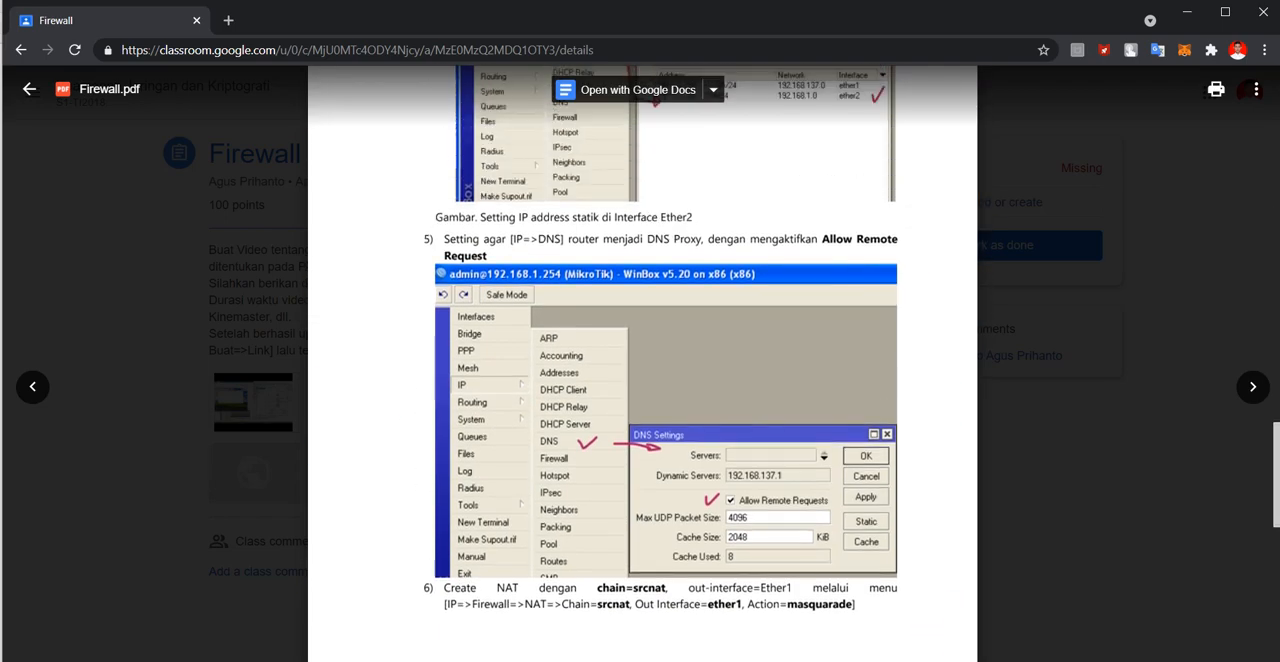
pyautogui.scroll(1, 643, 363)
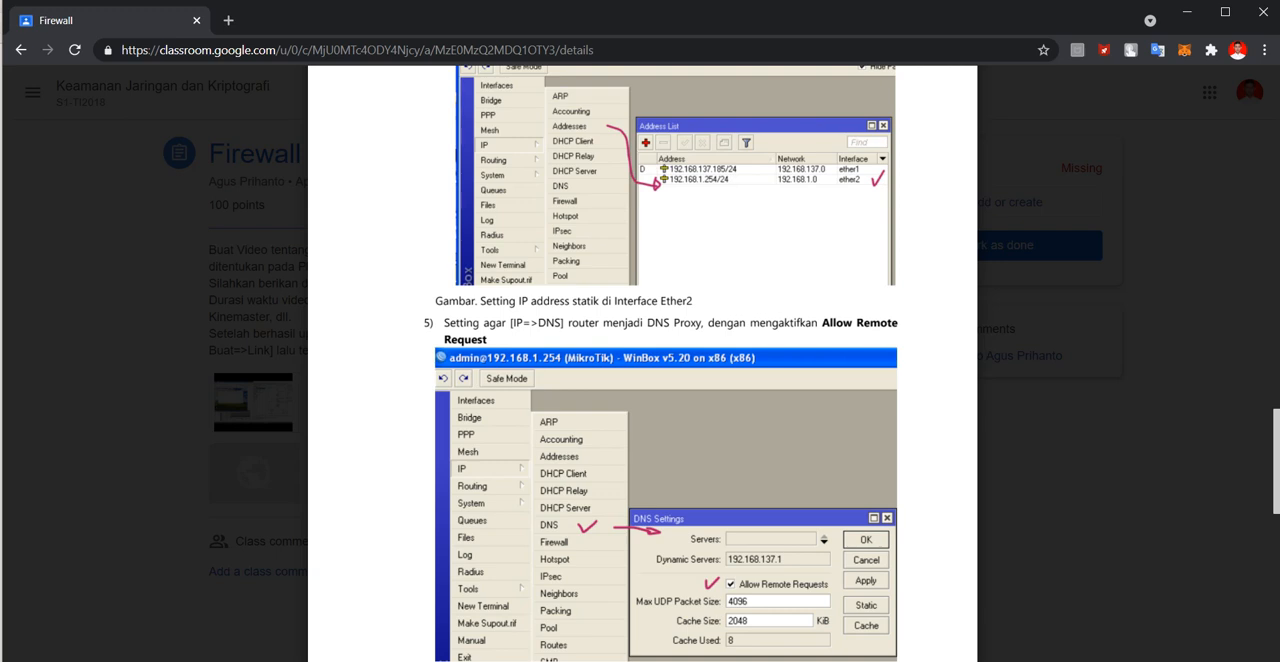
pyautogui.scroll(-3, 640, 360)
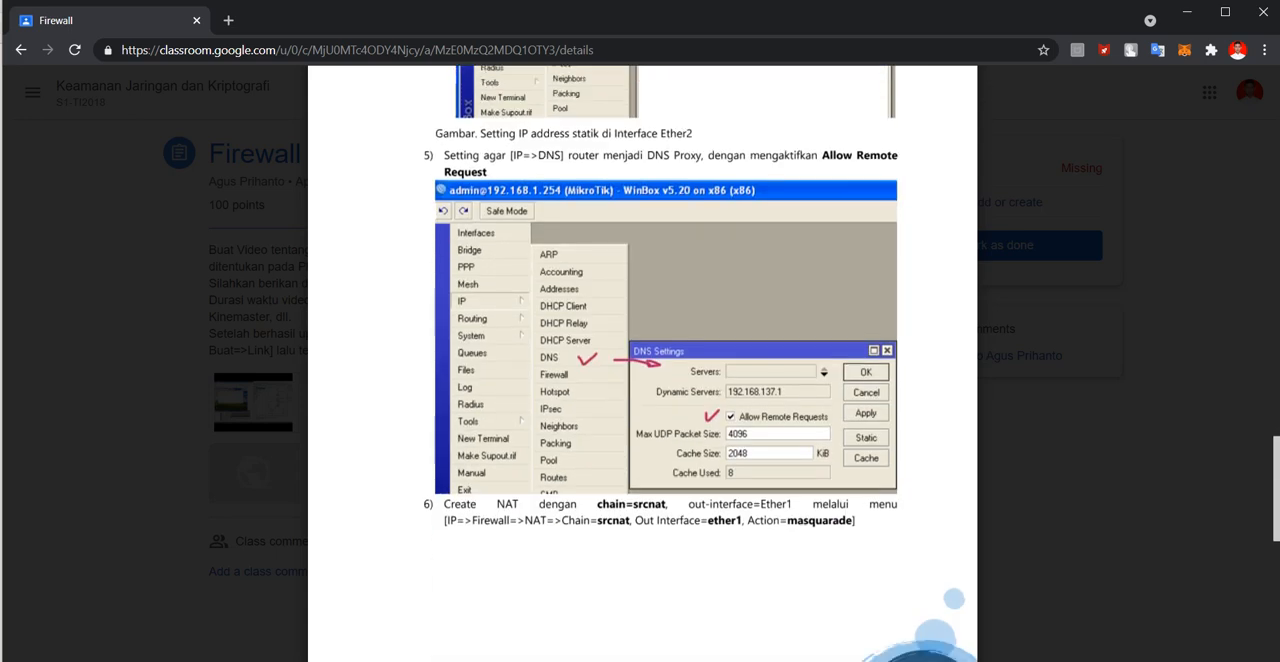
# Switch to PC-1 beside the module, check Allow Remote Requests in the router's DNS settings, and close the settings.
pyautogui.moveTo(843, 660)
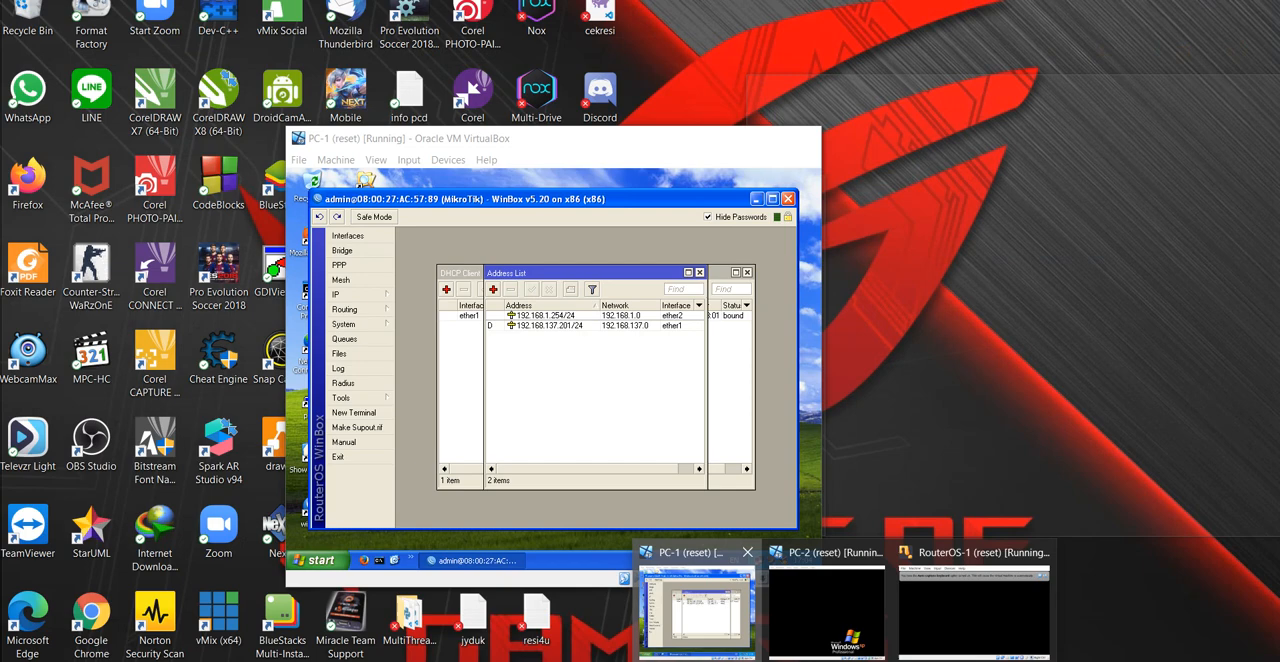
pyautogui.click(697, 612)
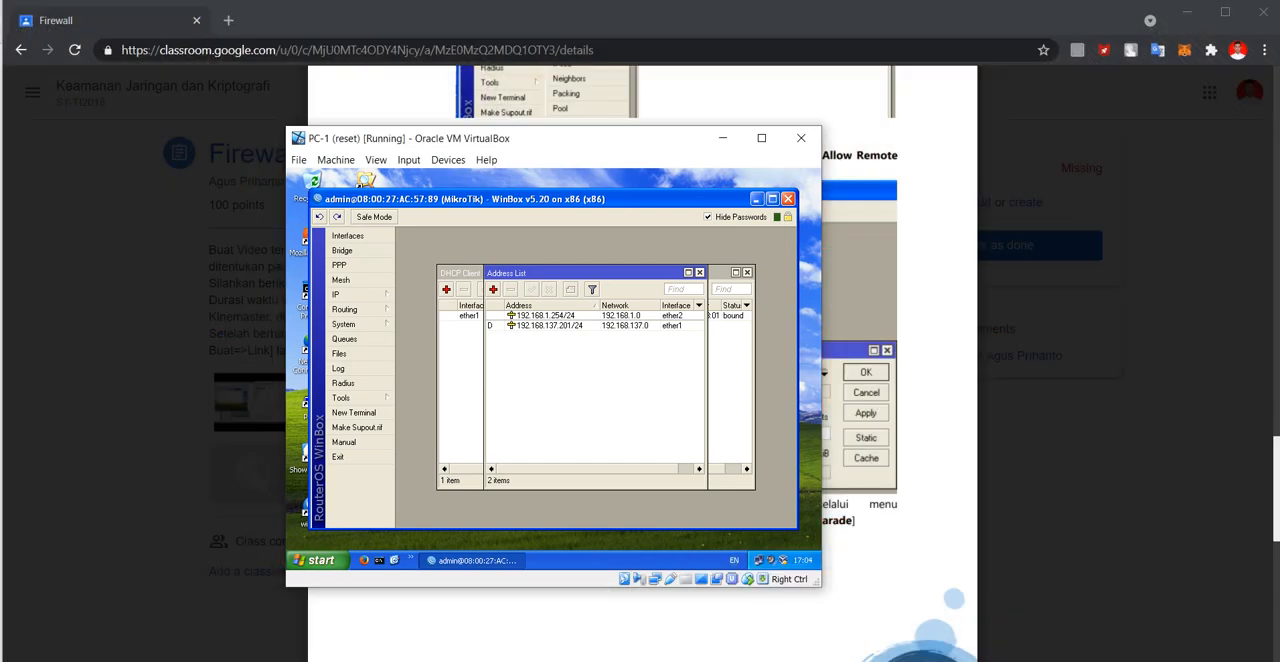
pyautogui.moveTo(590, 139); pyautogui.dragTo(968, 146)
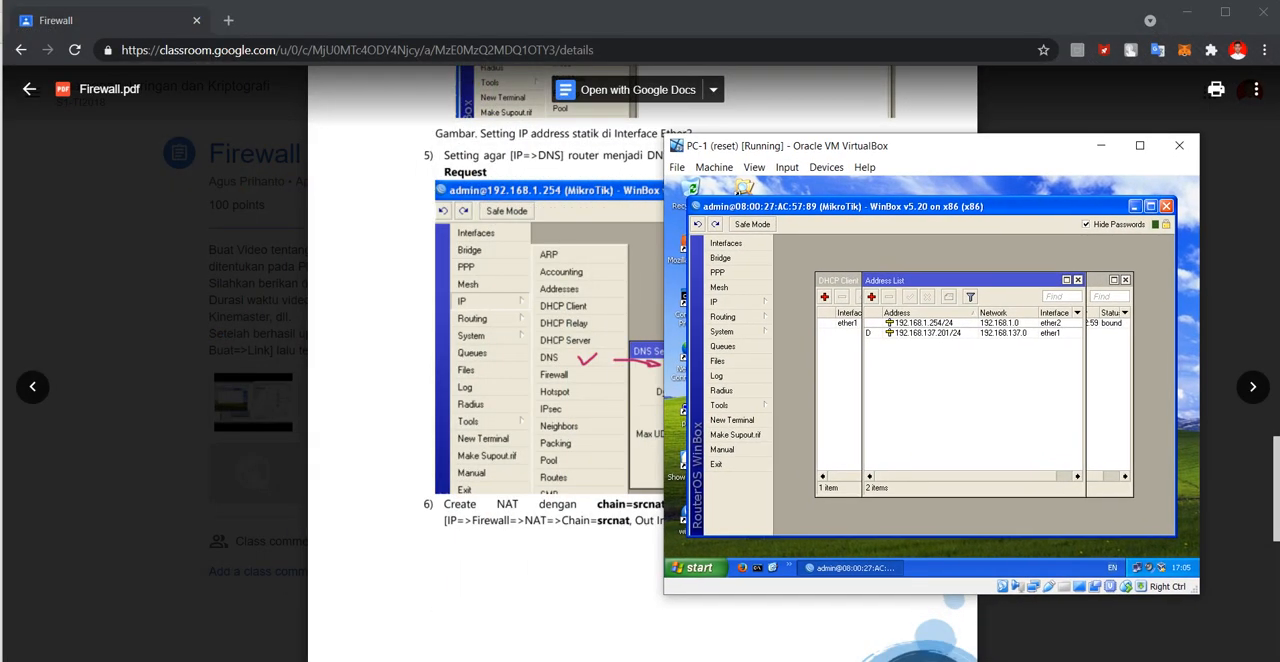
pyautogui.click(730, 302)
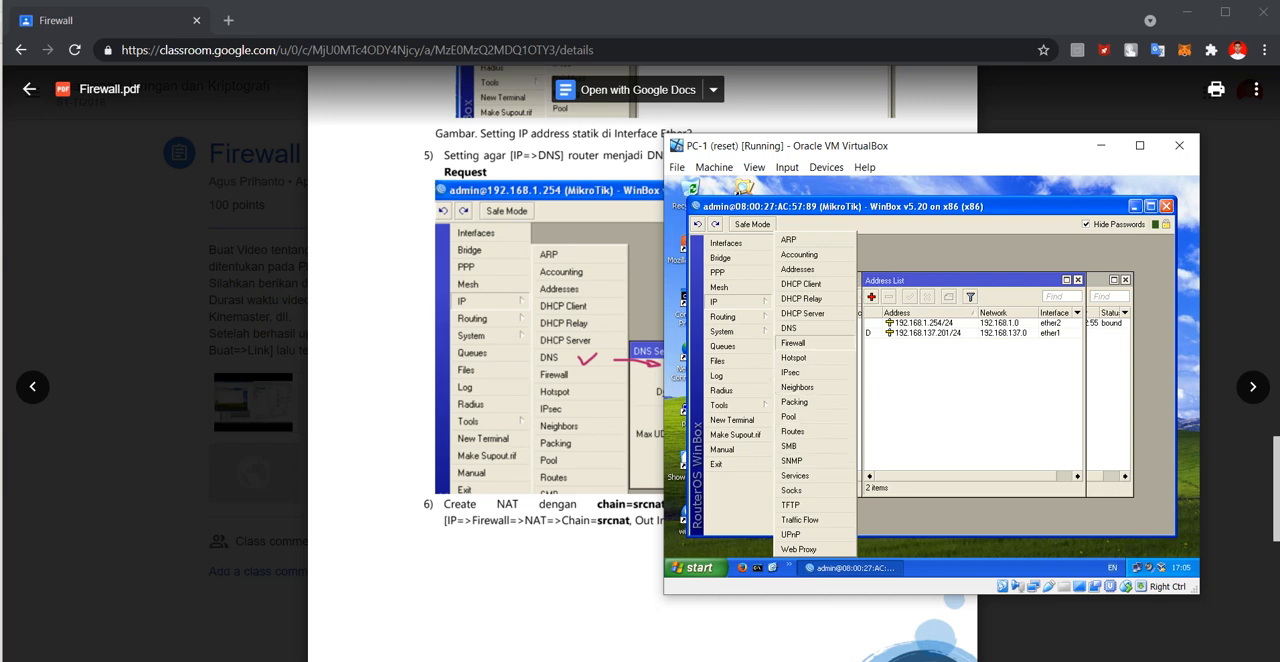
pyautogui.click(789, 328)
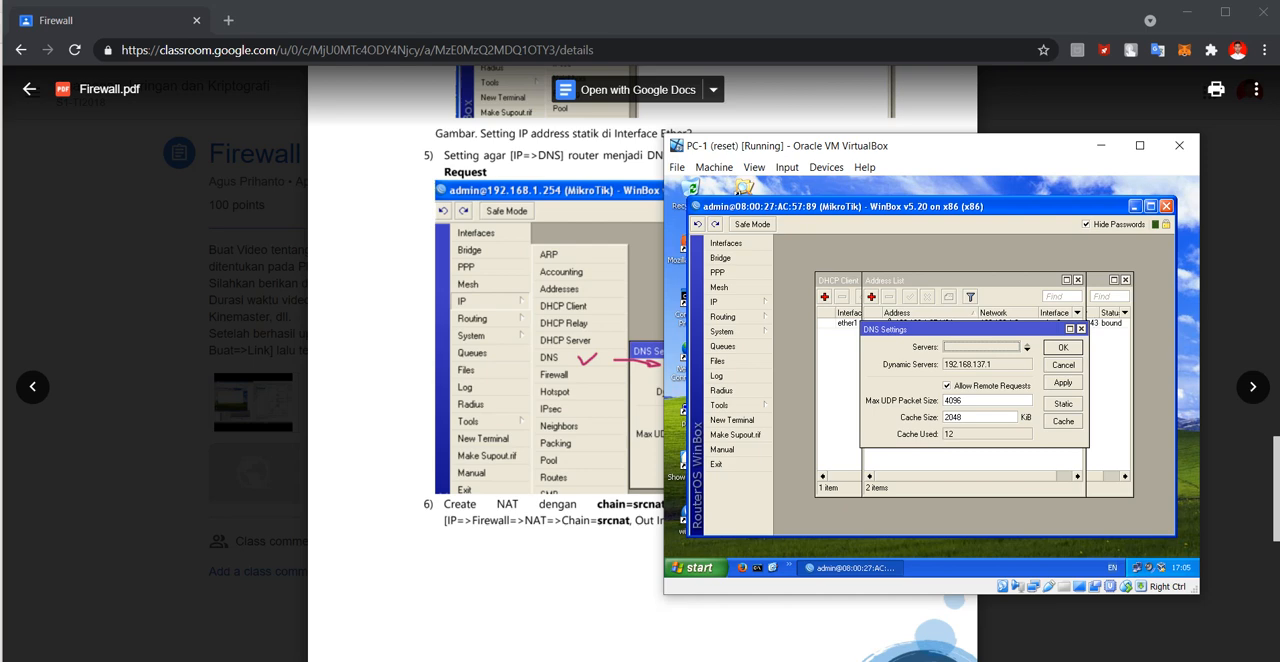
pyautogui.moveTo(950, 145); pyautogui.dragTo(970, 181)
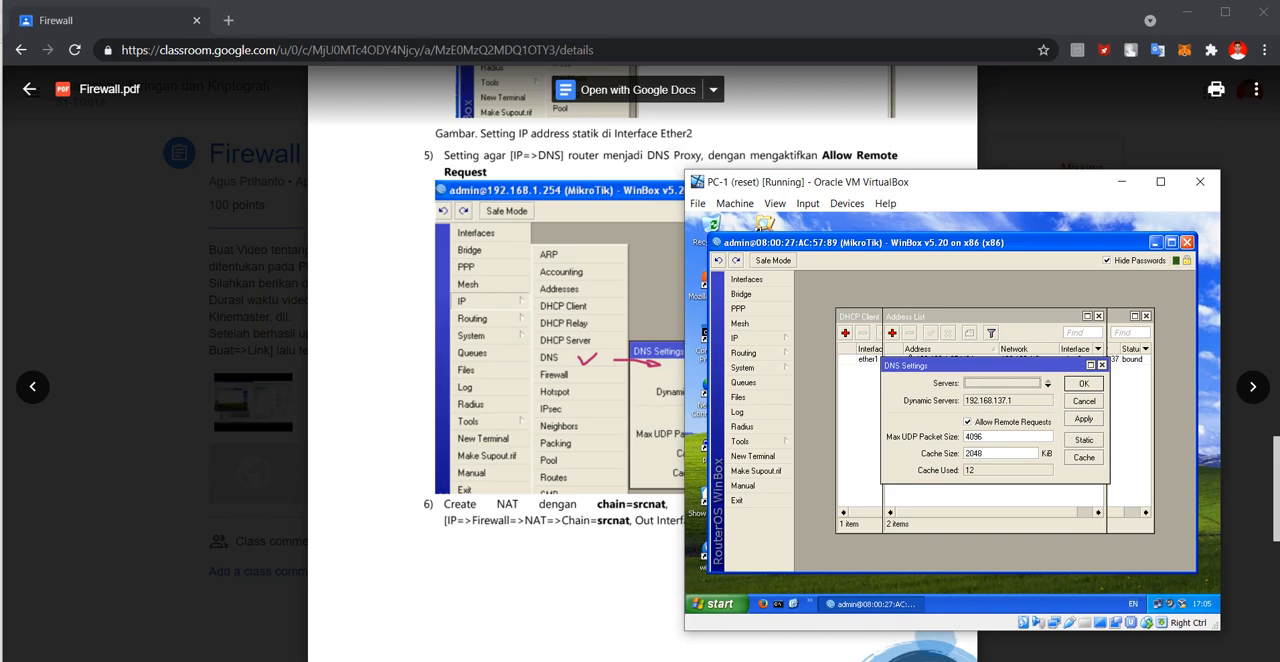
pyautogui.press('Return')
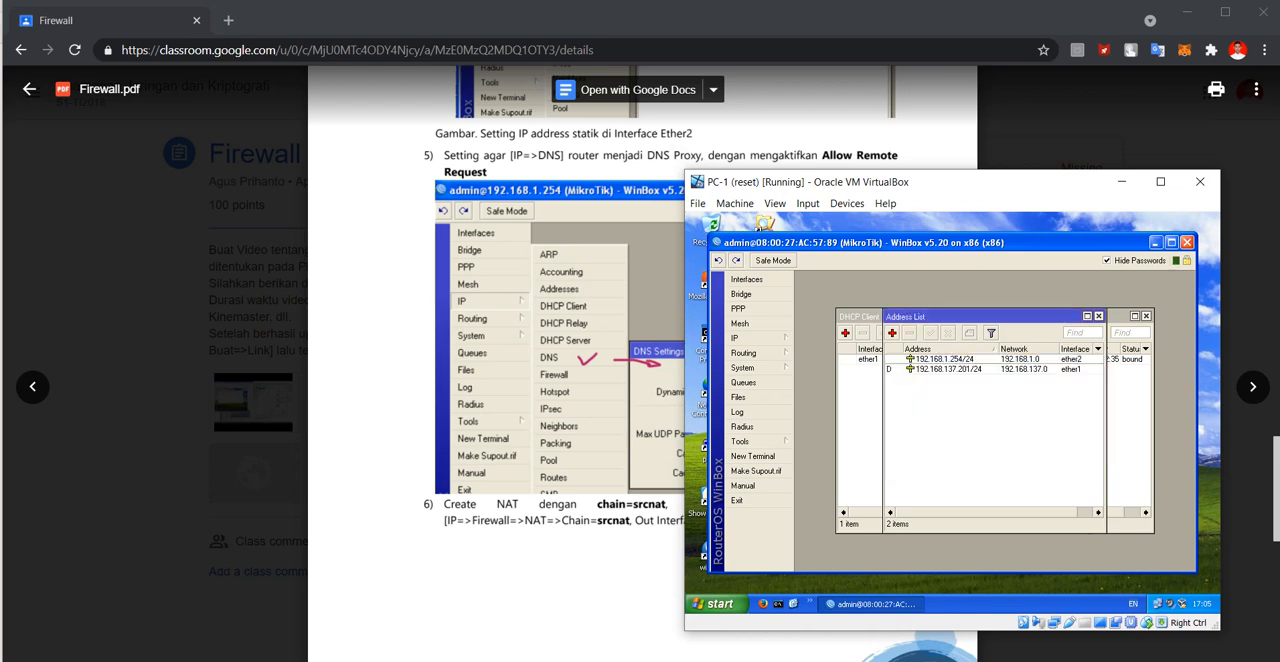
# Return to the module and read step 6 and its figure on creating the srcnat masquerade rule.
pyautogui.click(590, 420)
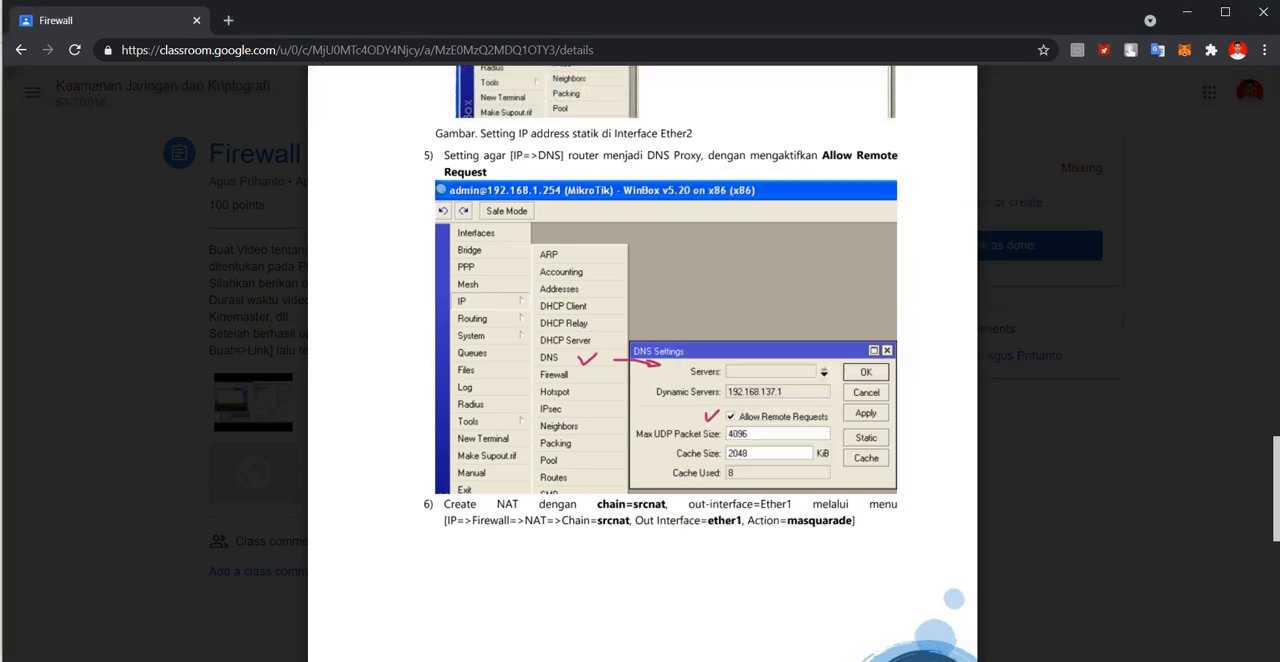
pyautogui.scroll(-3, 590, 420)
pyautogui.scroll(-2, 640, 400)
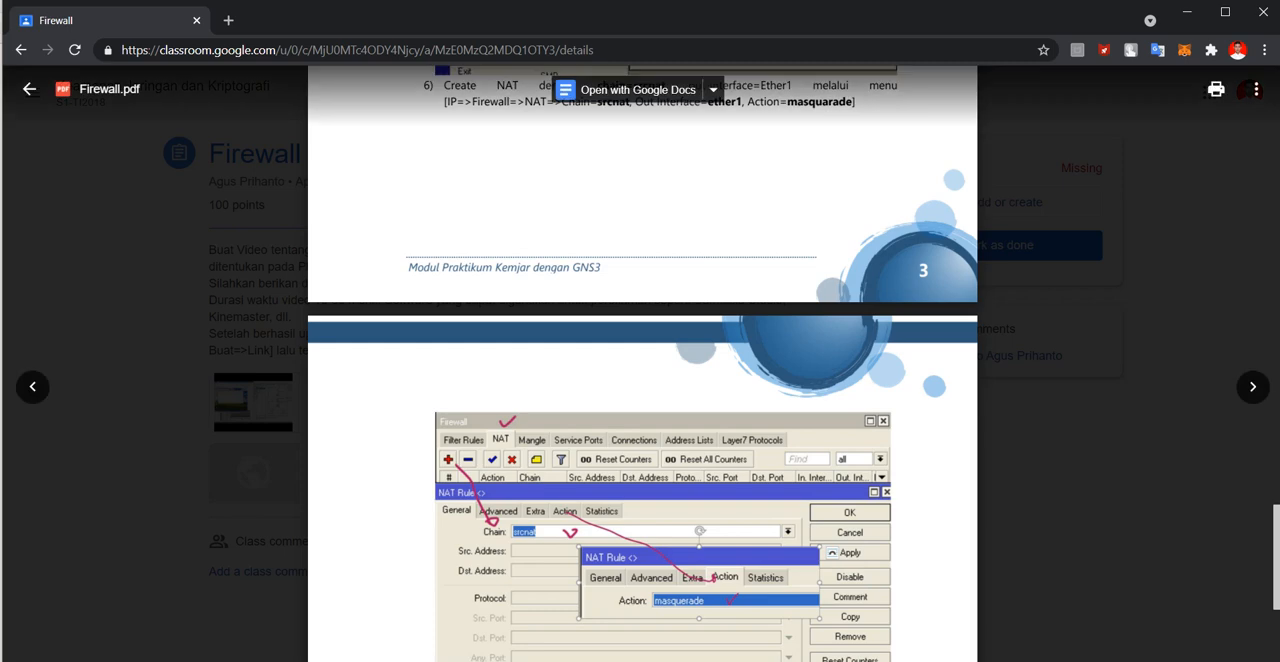
pyautogui.scroll(1, 640, 400)
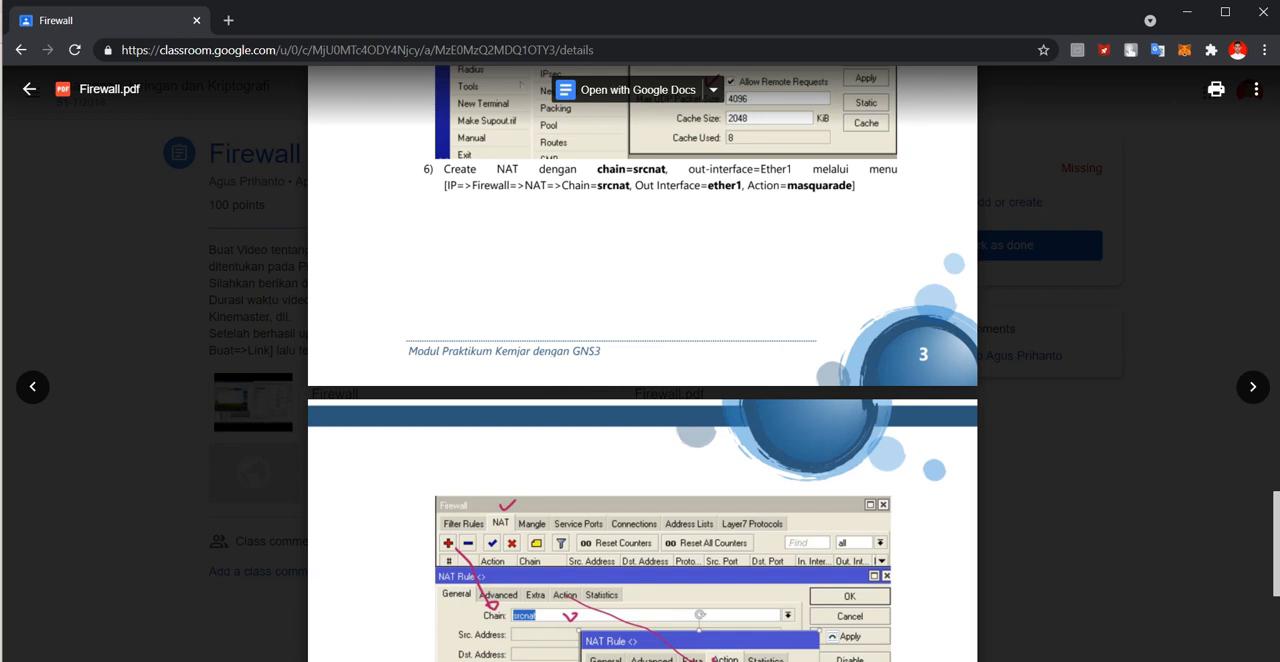
pyautogui.scroll(-2, 642, 364)
pyautogui.scroll(2, 642, 364)
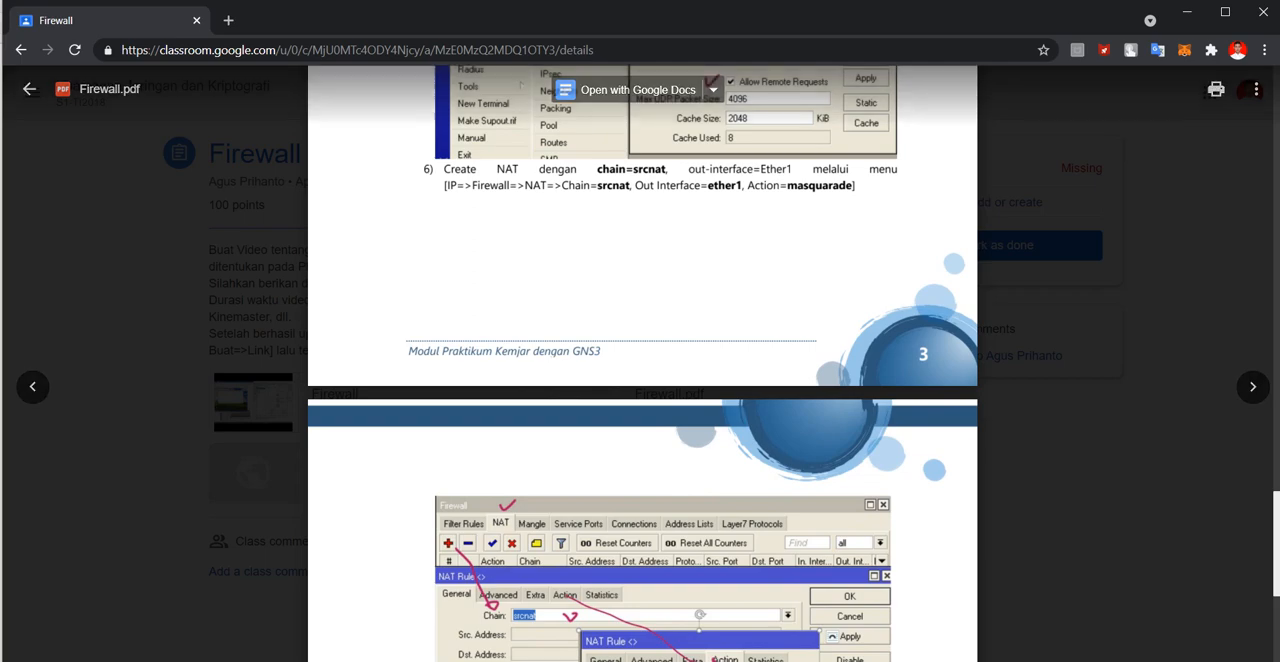
# Switch to PC-1, place its window beside the module and open the router's Firewall NAT rules.
pyautogui.click(843, 661)
pyautogui.click(697, 605)
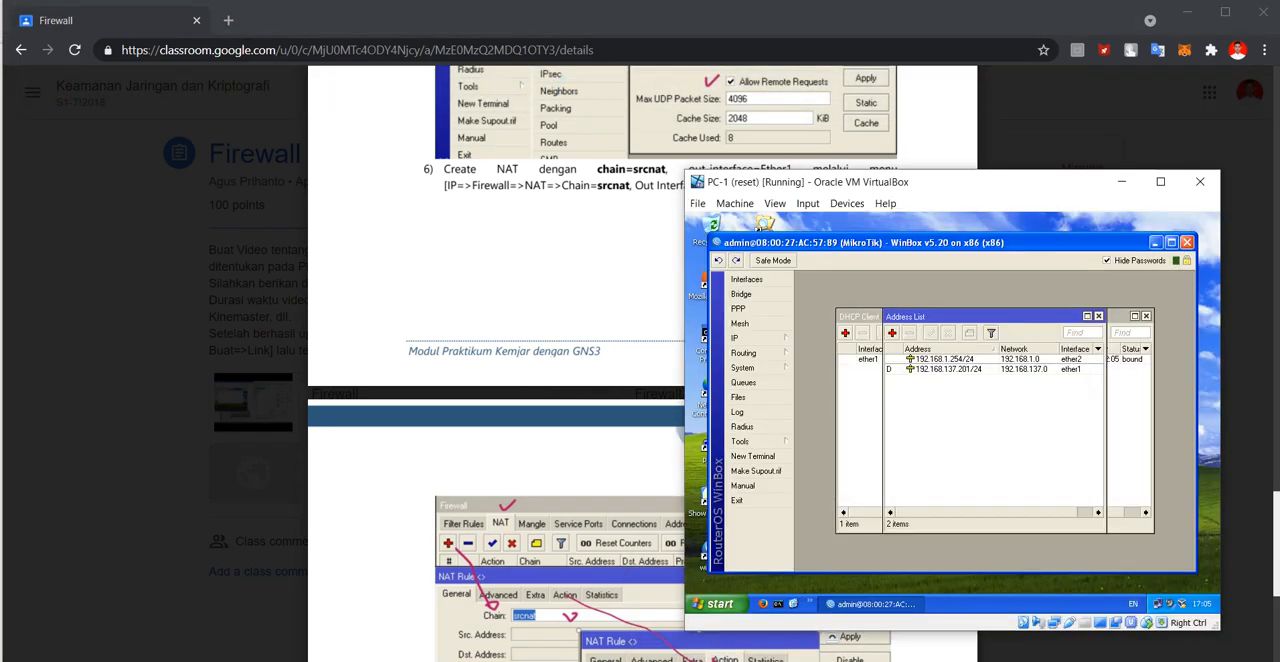
pyautogui.moveTo(1045, 161); pyautogui.dragTo(1045, 133)
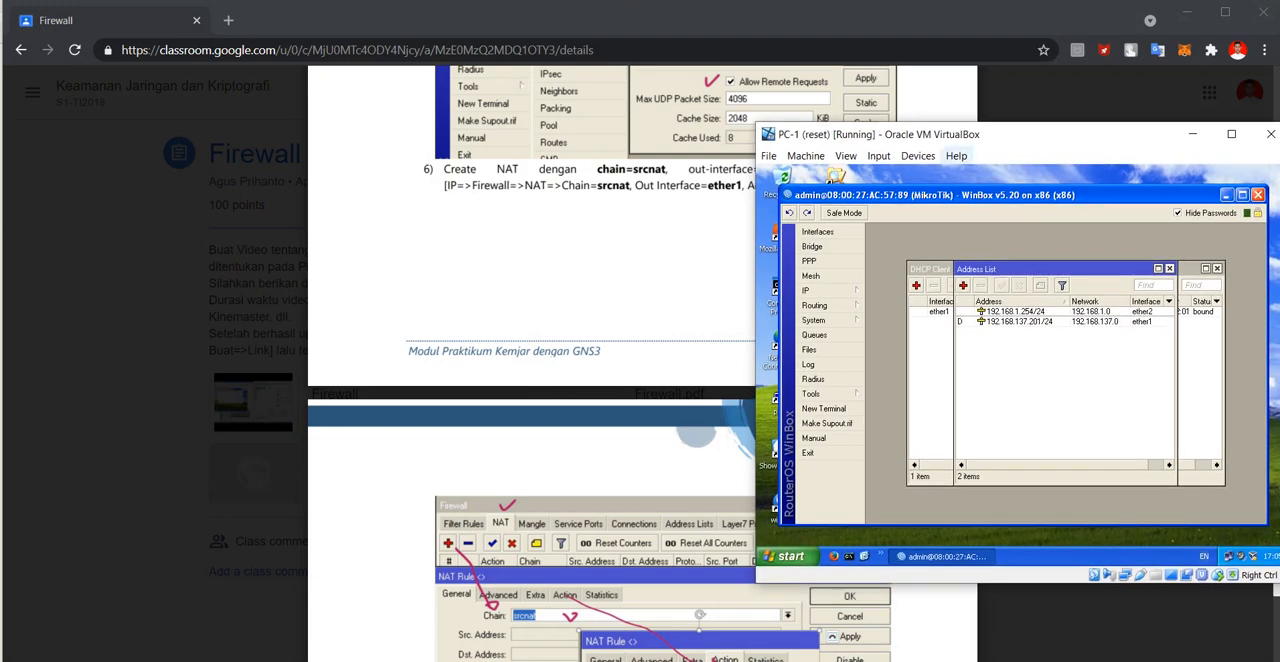
pyautogui.click(815, 290)
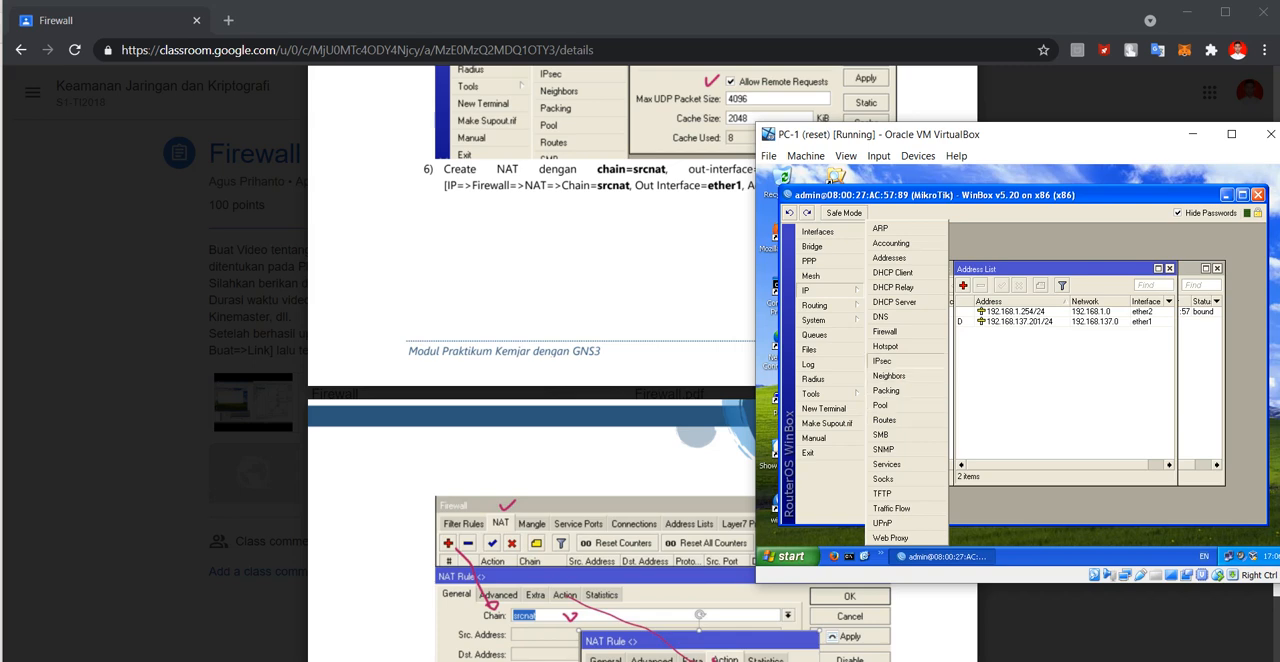
pyautogui.click(884, 331)
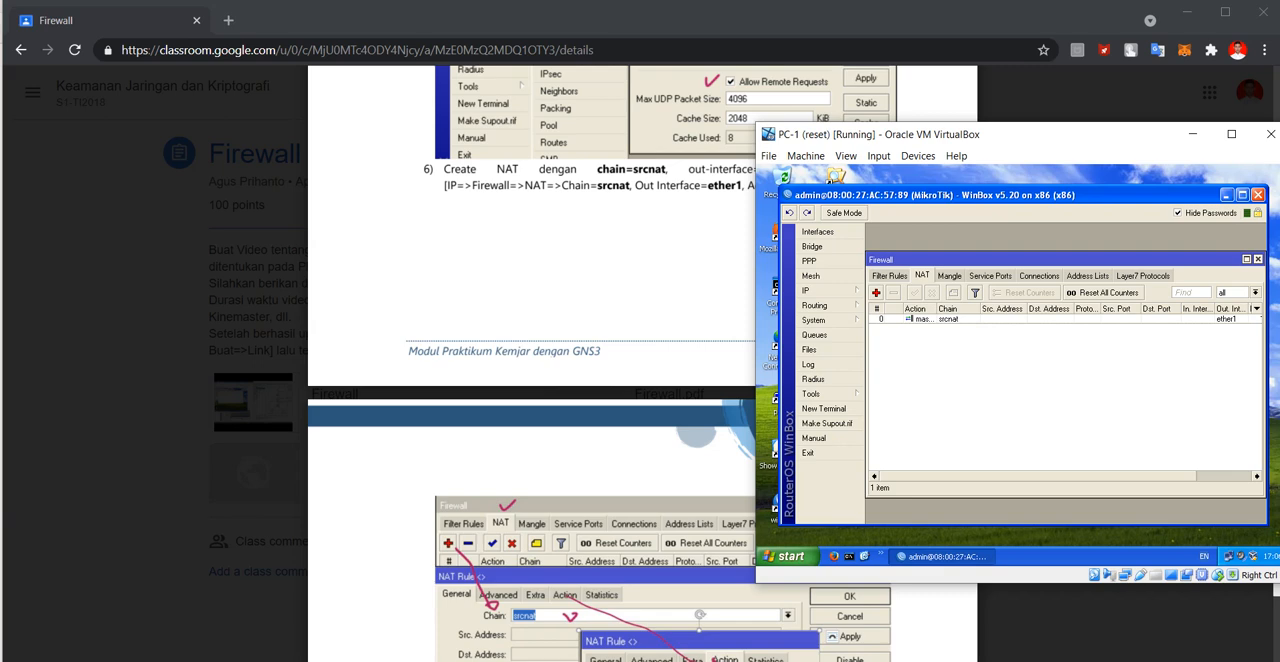
pyautogui.click(876, 292)
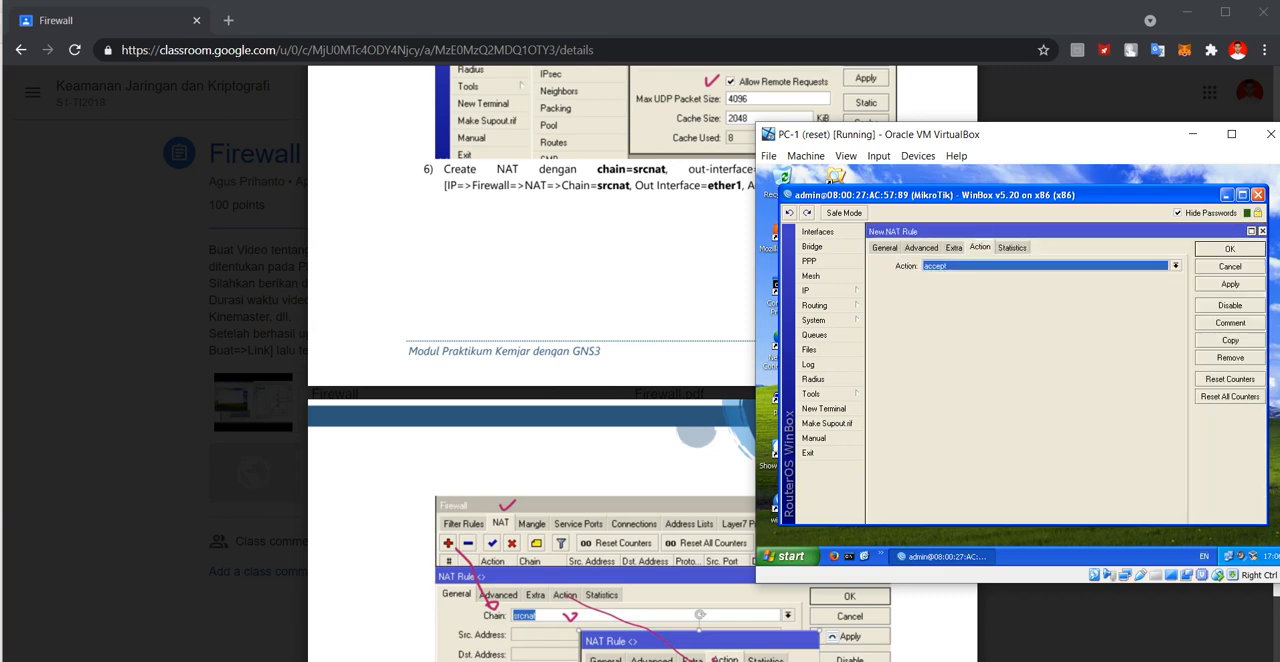
pyautogui.click(885, 248)
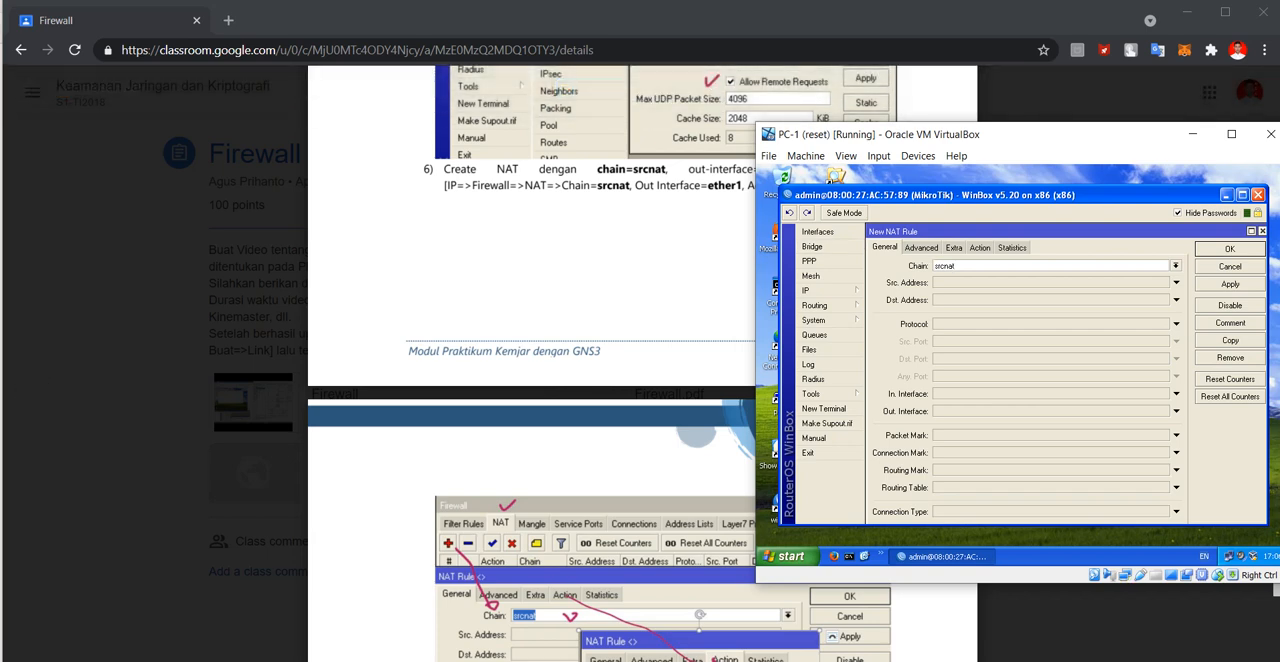
pyautogui.click(1176, 411)
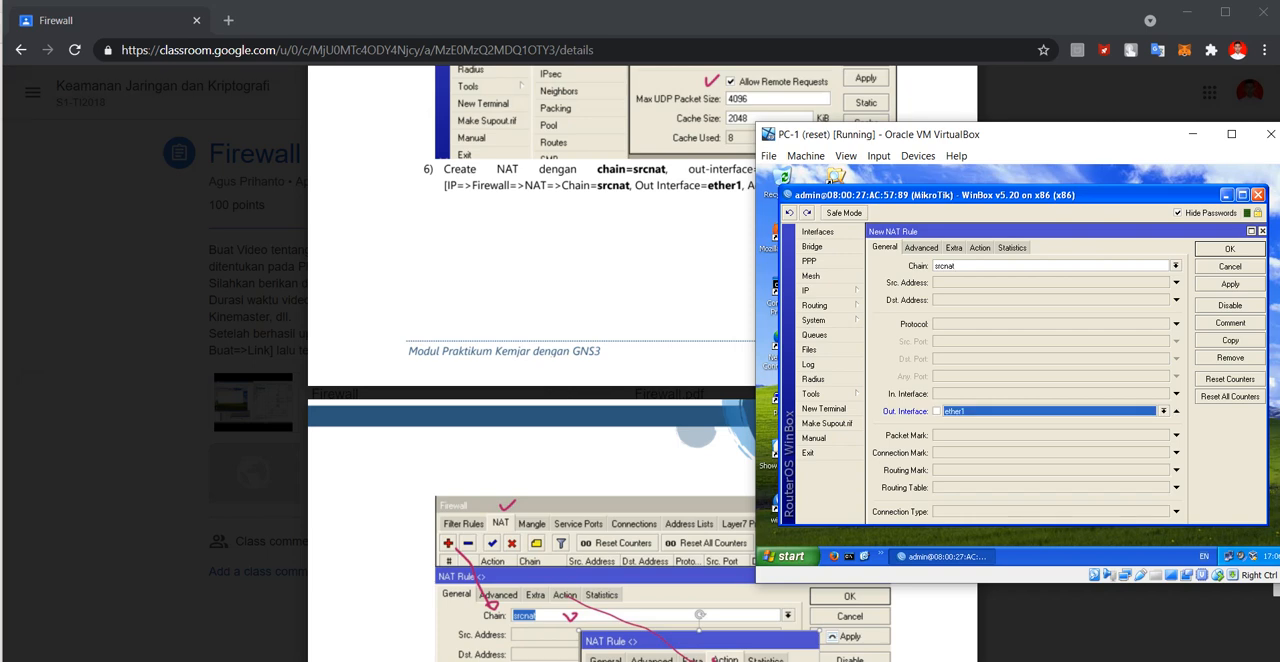
pyautogui.moveTo(1050, 134); pyautogui.dragTo(852, 208)
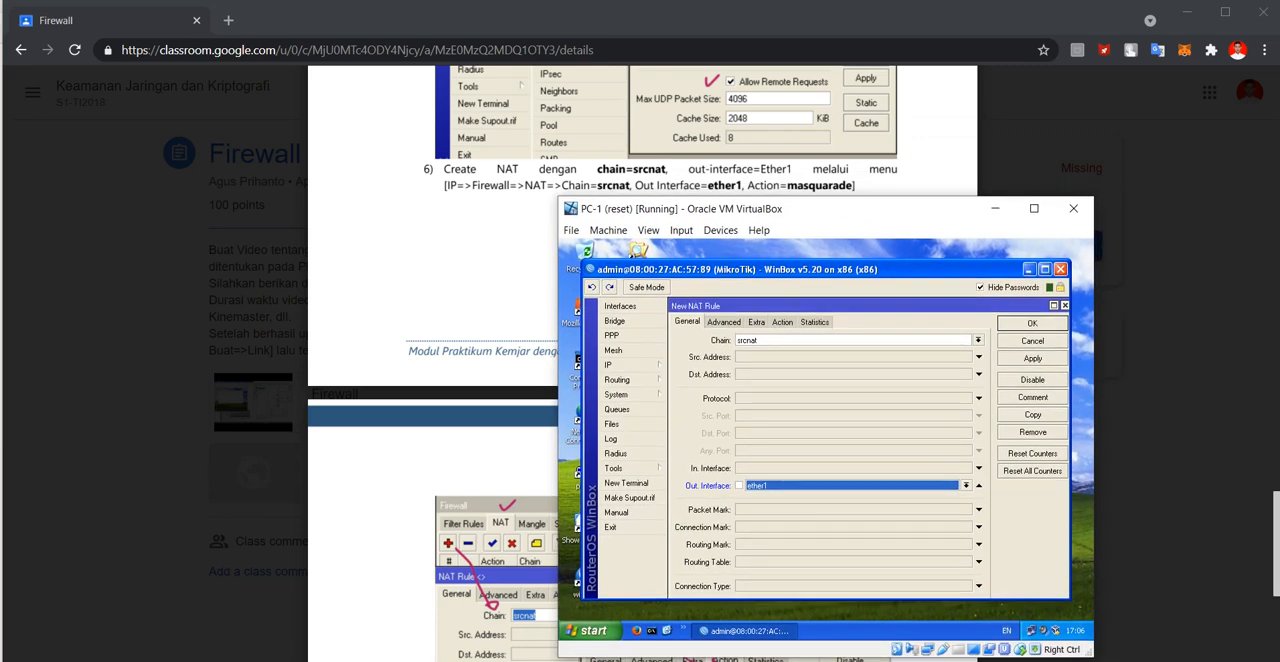
pyautogui.click(782, 322)
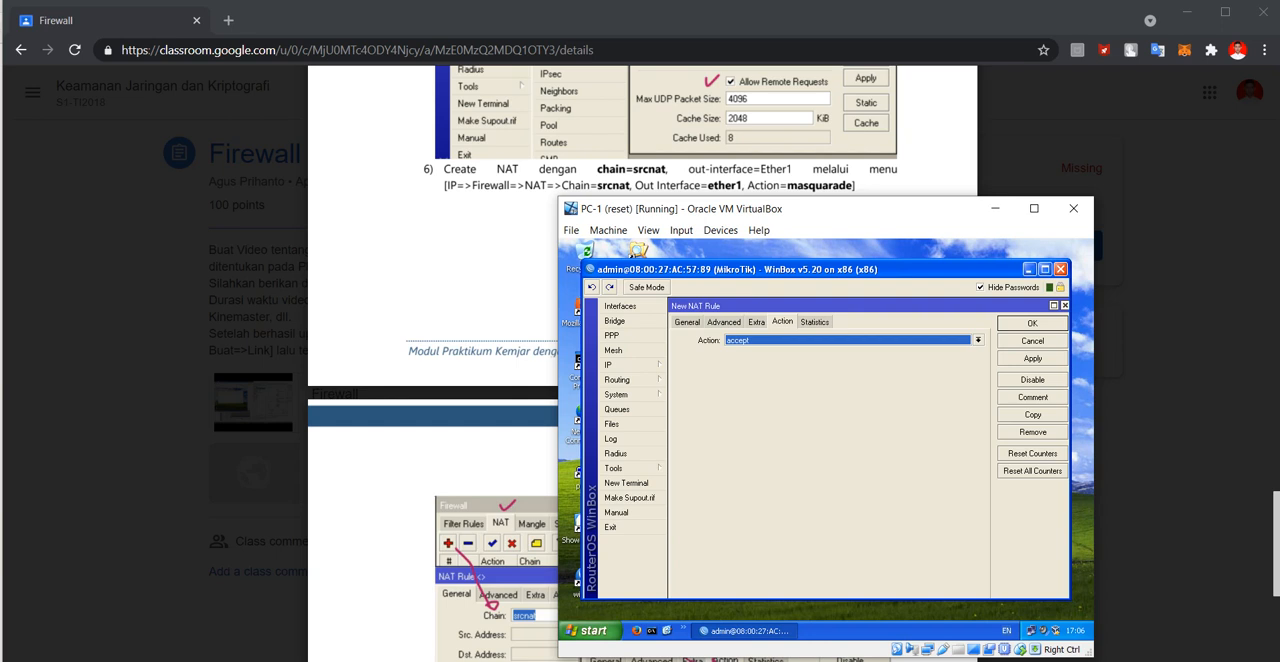
pyautogui.click(978, 340)
pyautogui.click(850, 402)
pyautogui.click(1065, 305)
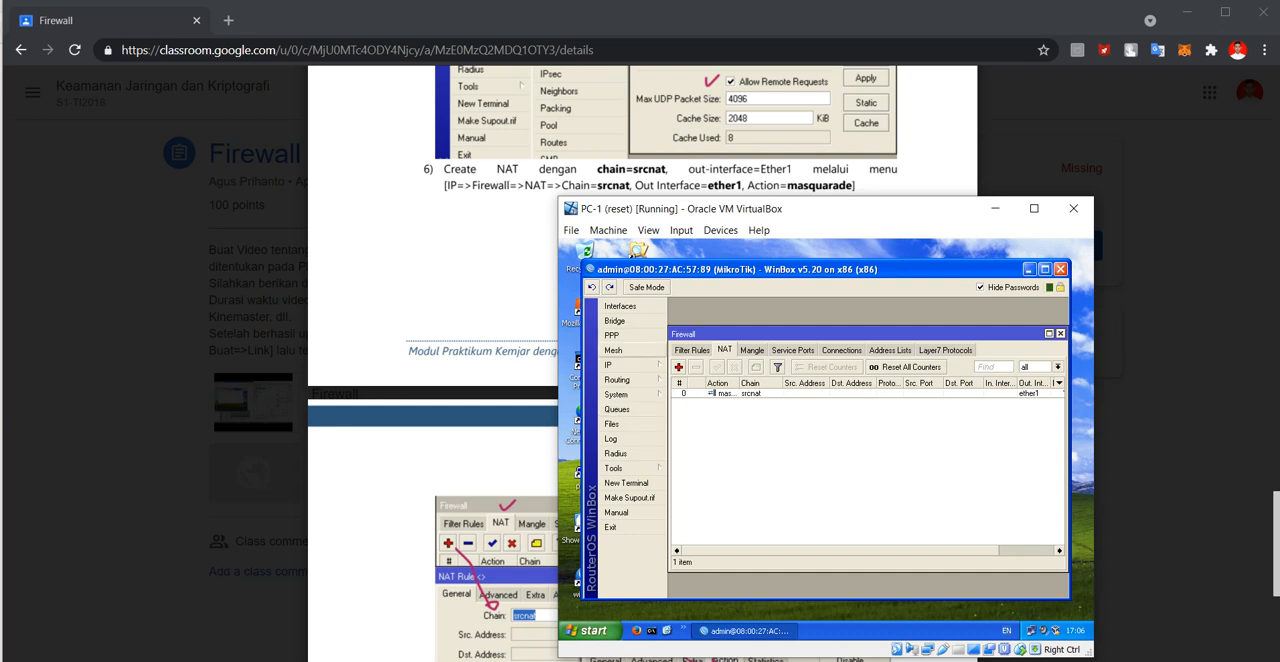
# Return to the module in Chrome and read step 7 on the PC addresses and the test scenarios.
pyautogui.moveTo(850, 551)
pyautogui.mouseDown()
pyautogui.moveTo(910, 551)
pyautogui.moveTo(848, 551)
pyautogui.mouseUp()
pyautogui.hotkey('alt', 'Tab')
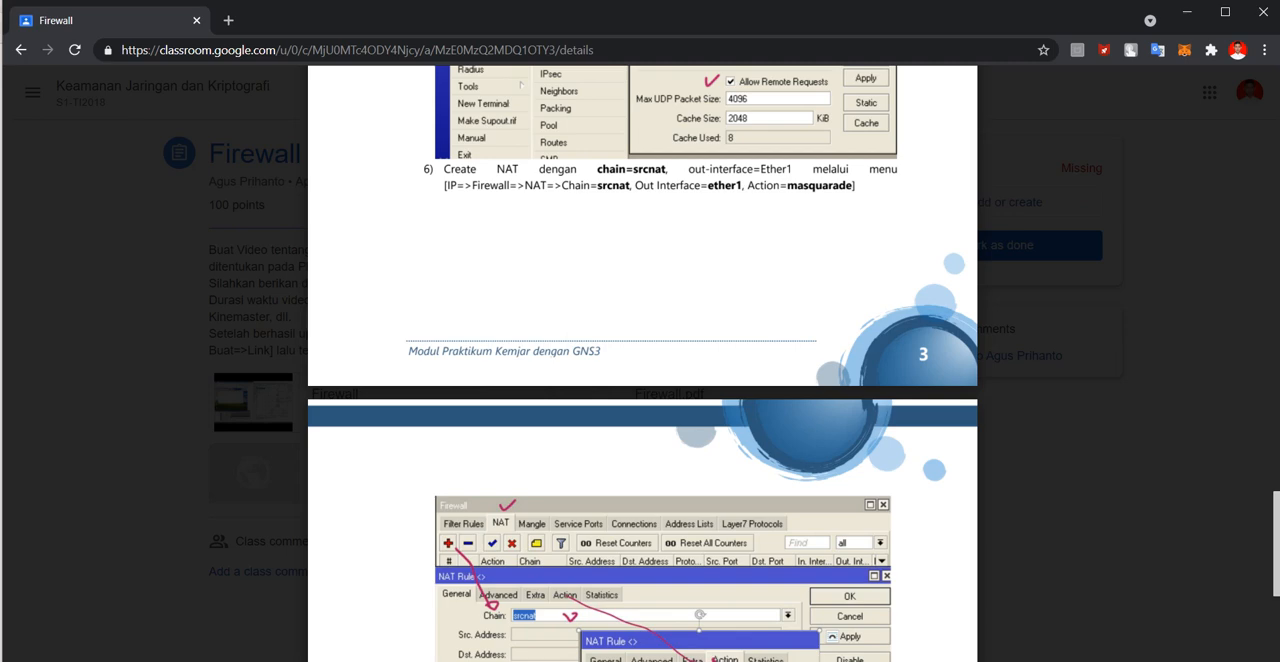
pyautogui.scroll(-5, 642, 360)
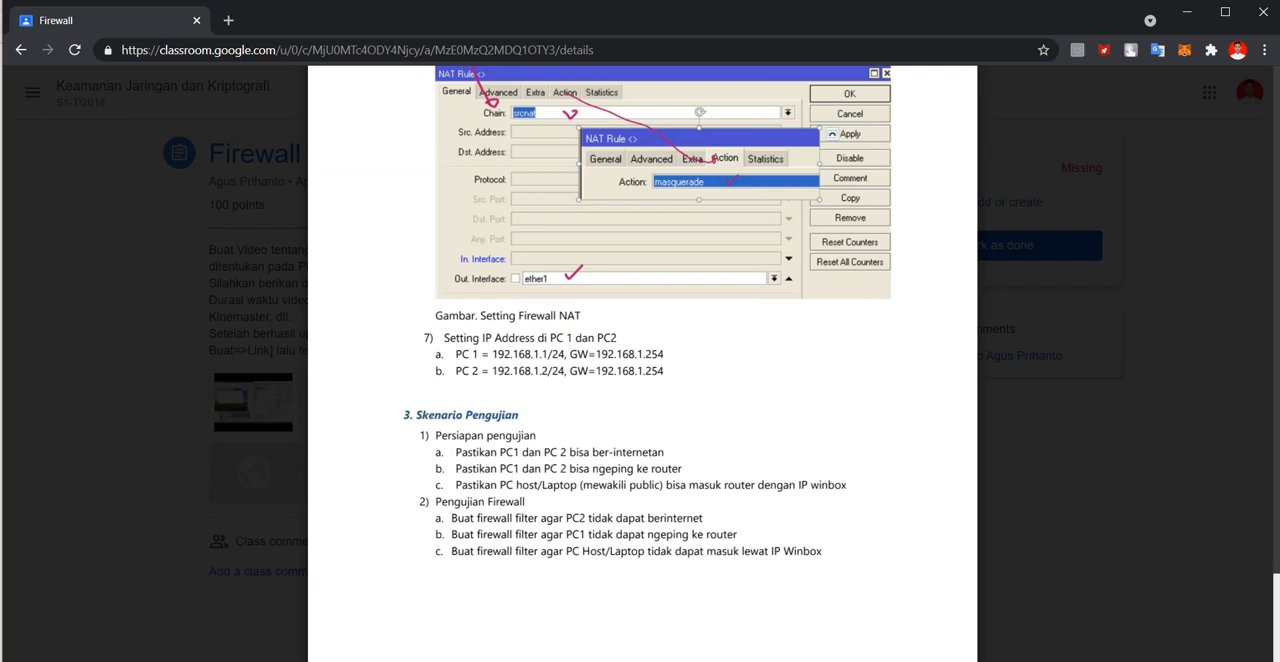
# Switch to PC-1, minimise WinBox and place the PC-1 window beside the module's address list.
pyautogui.click(838, 660)
pyautogui.click(760, 608)
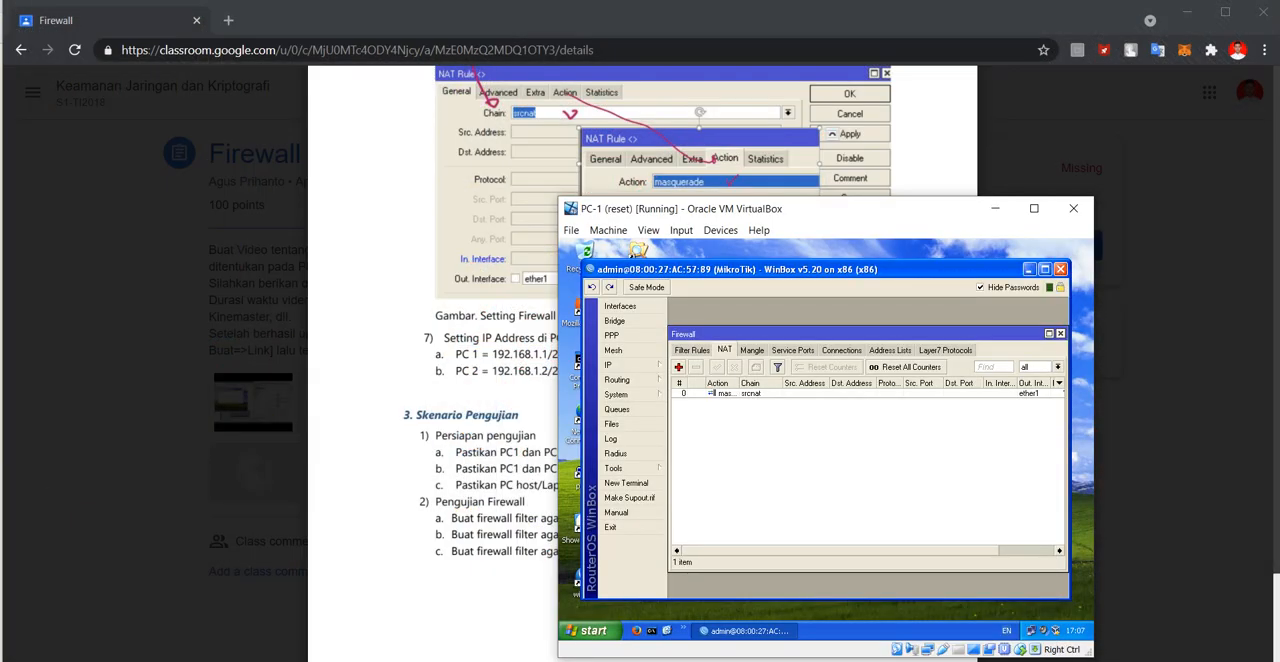
pyautogui.click(1029, 269)
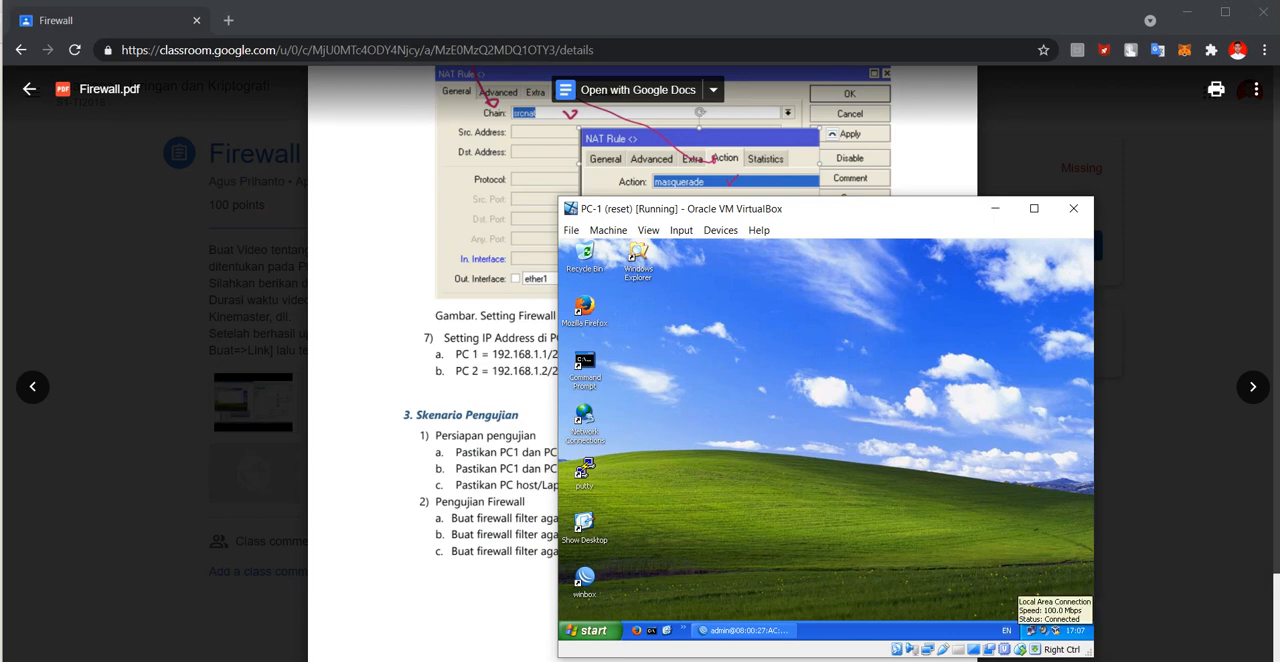
pyautogui.moveTo(870, 208); pyautogui.dragTo(1020, 158)
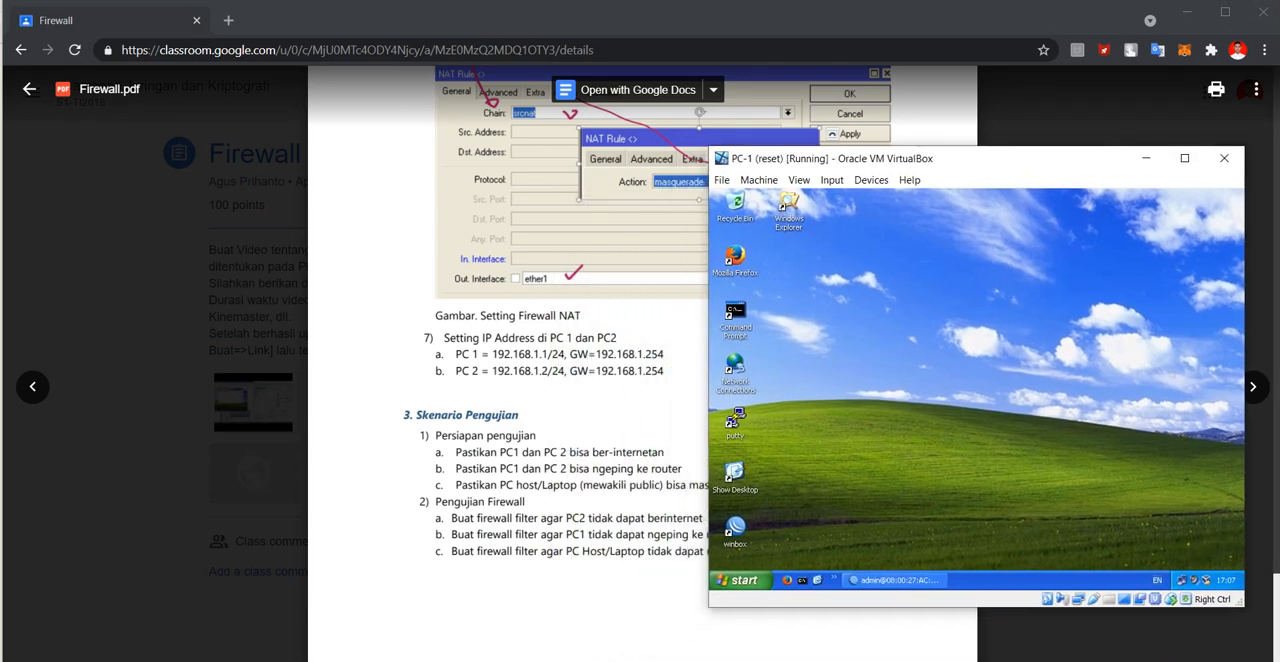
# Check PC-1's TCP/IP address, gateway and DNS settings against the module, and close the connection windows.
pyautogui.click(1182, 580)
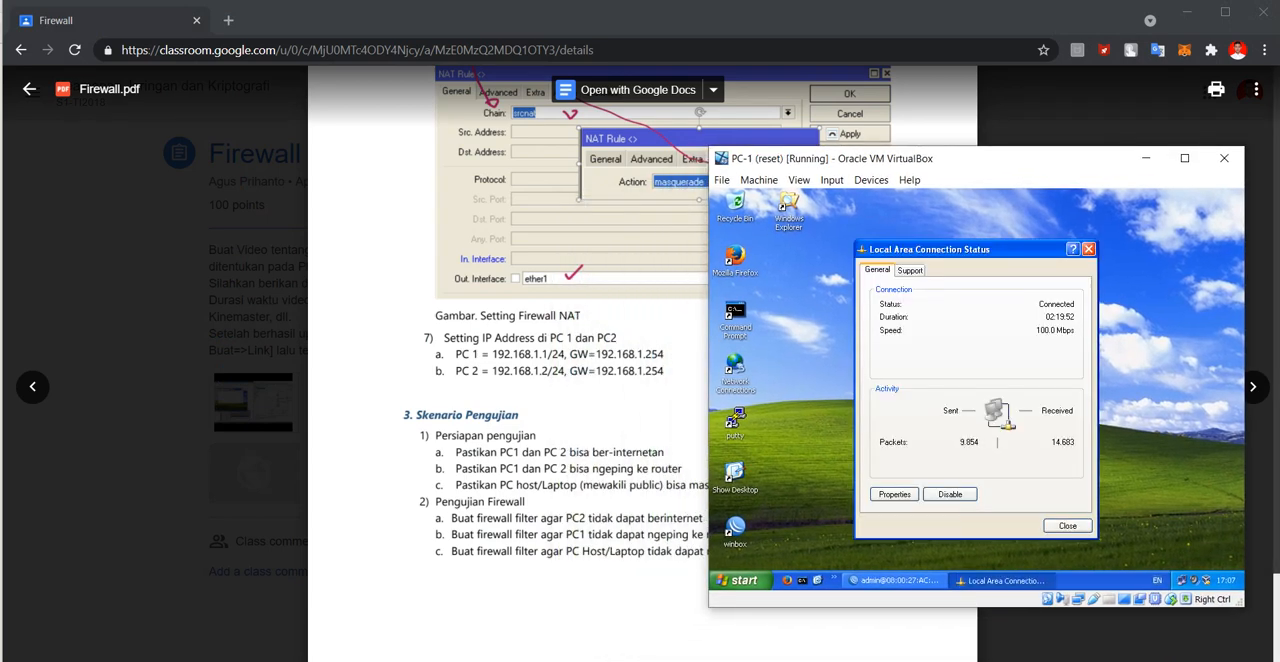
pyautogui.click(894, 494)
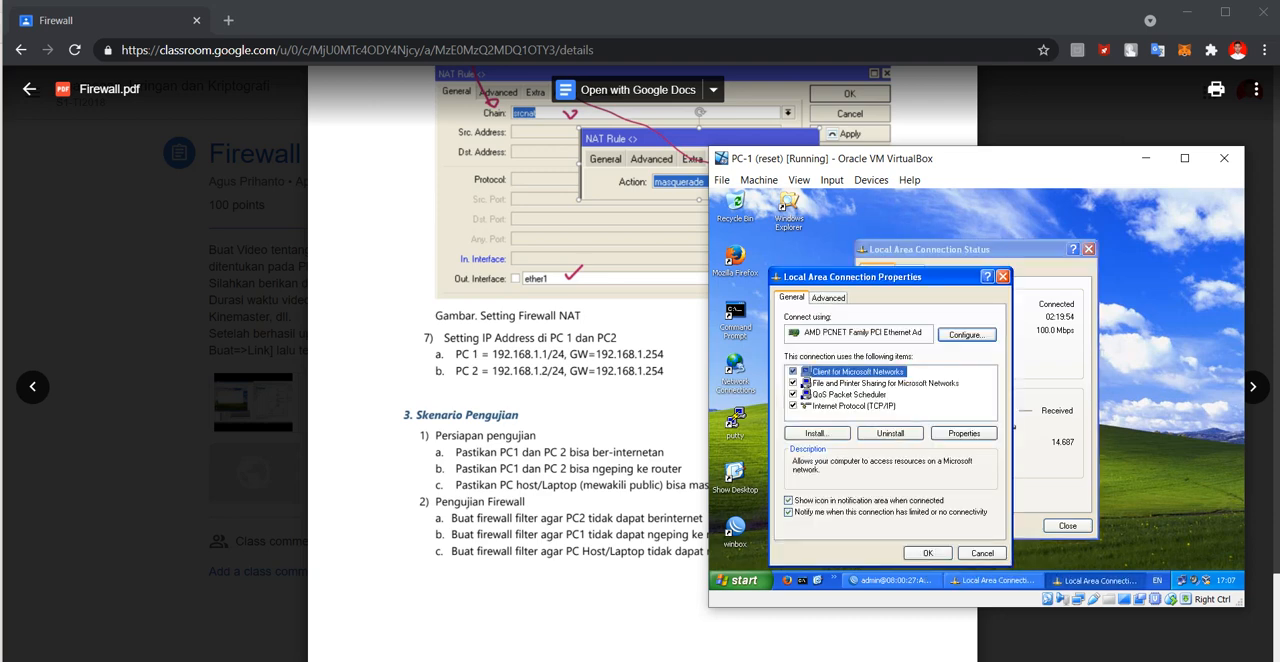
pyautogui.click(853, 405)
pyautogui.click(964, 433)
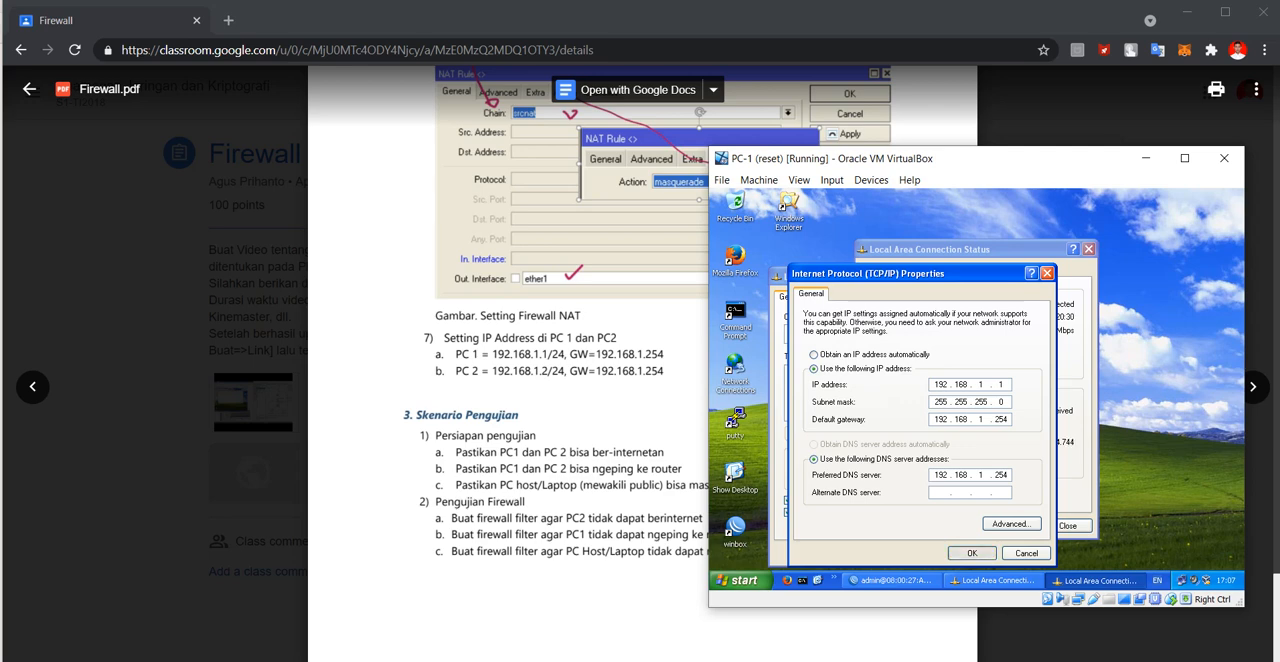
pyautogui.click(972, 553)
pyautogui.click(1003, 276)
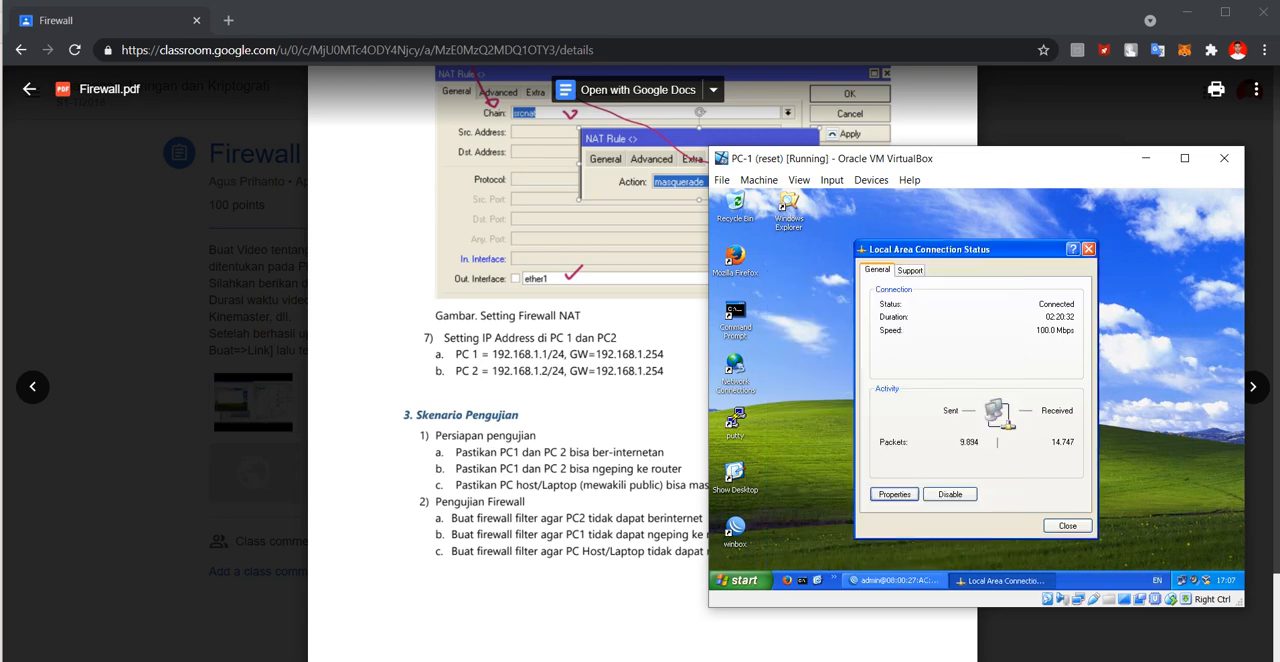
pyautogui.click(1088, 249)
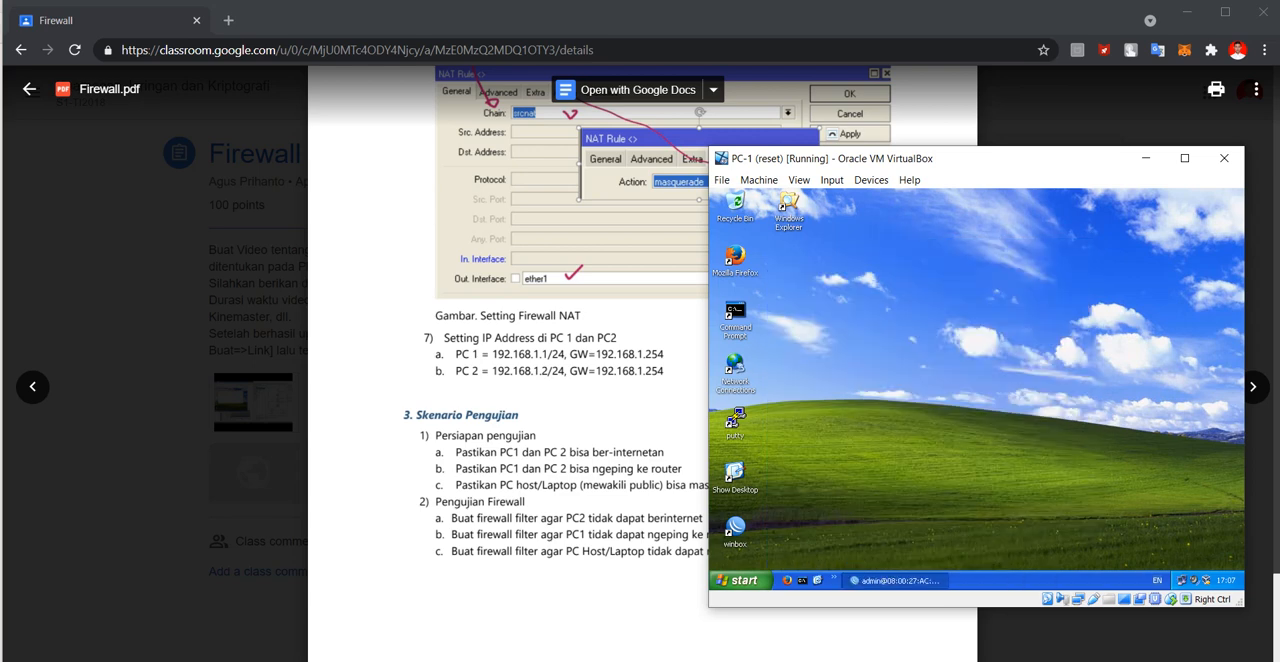
# Switch to PC-2, check its TCP/IP address, gateway and DNS settings against the module, and close the connection windows.
pyautogui.click(827, 605)
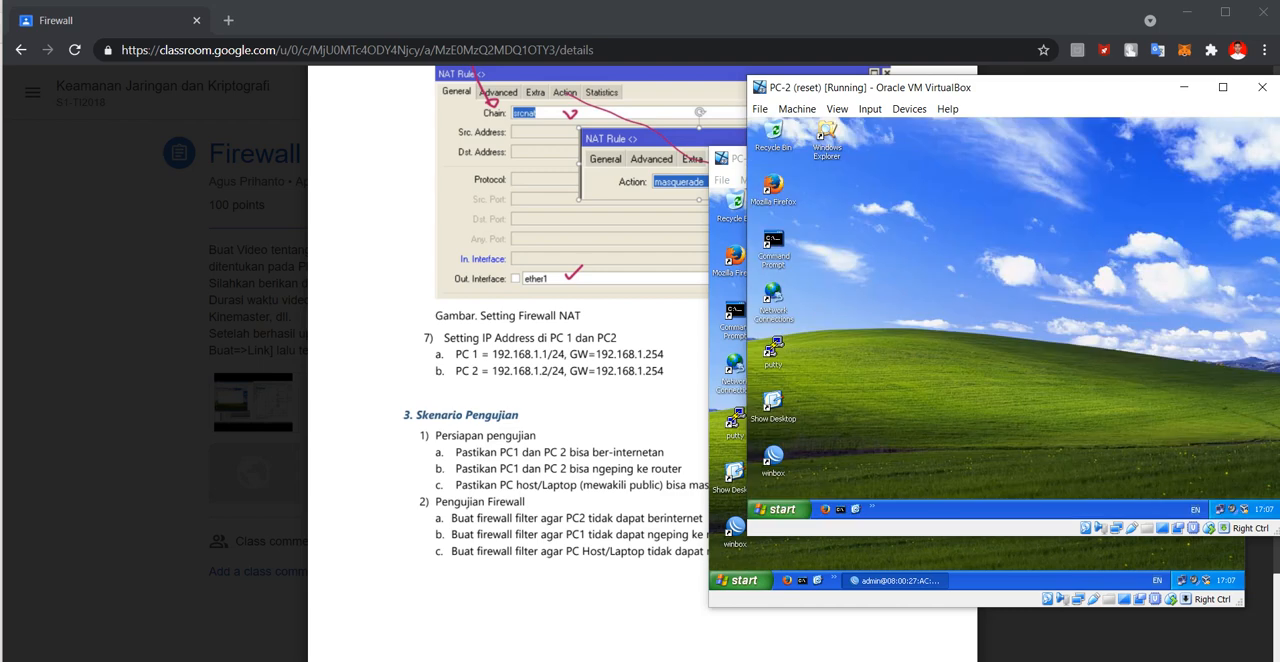
pyautogui.click(1220, 510)
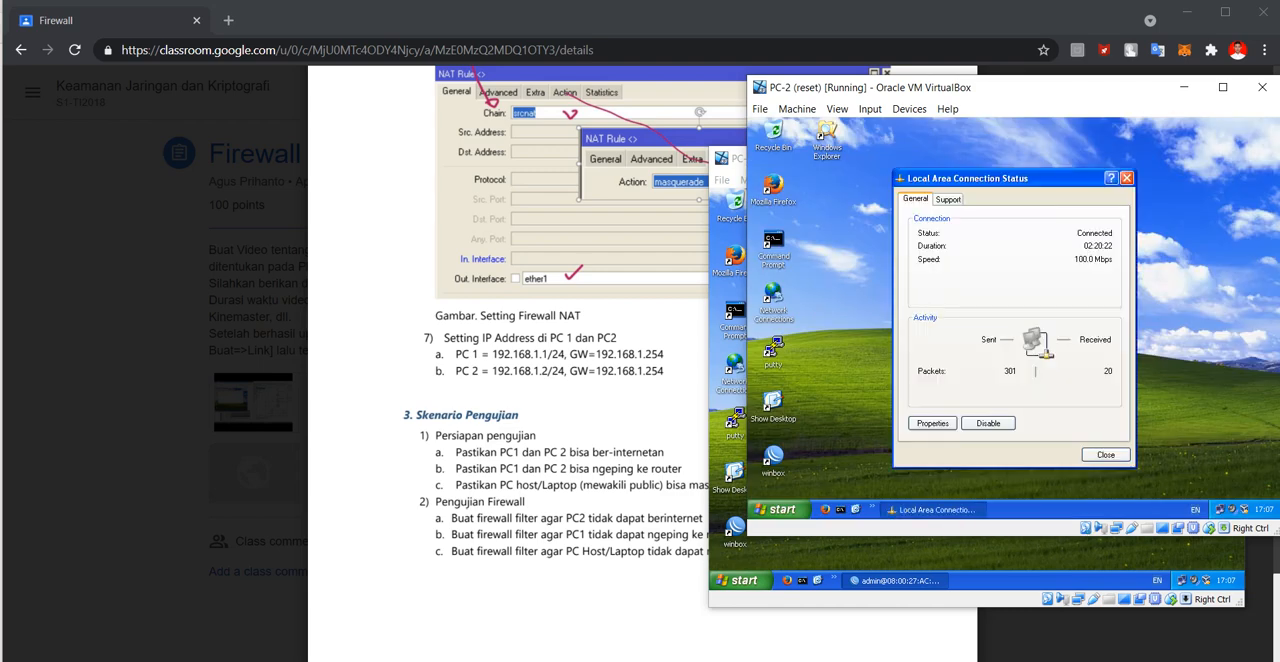
pyautogui.click(932, 423)
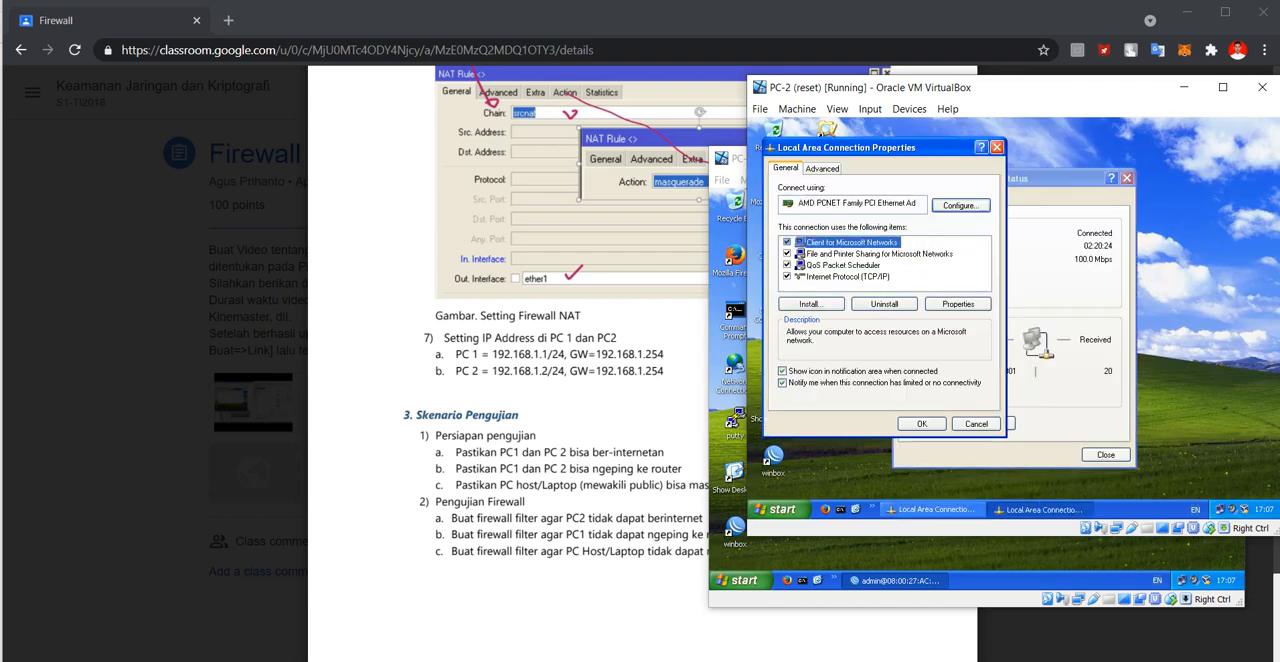
pyautogui.click(848, 276)
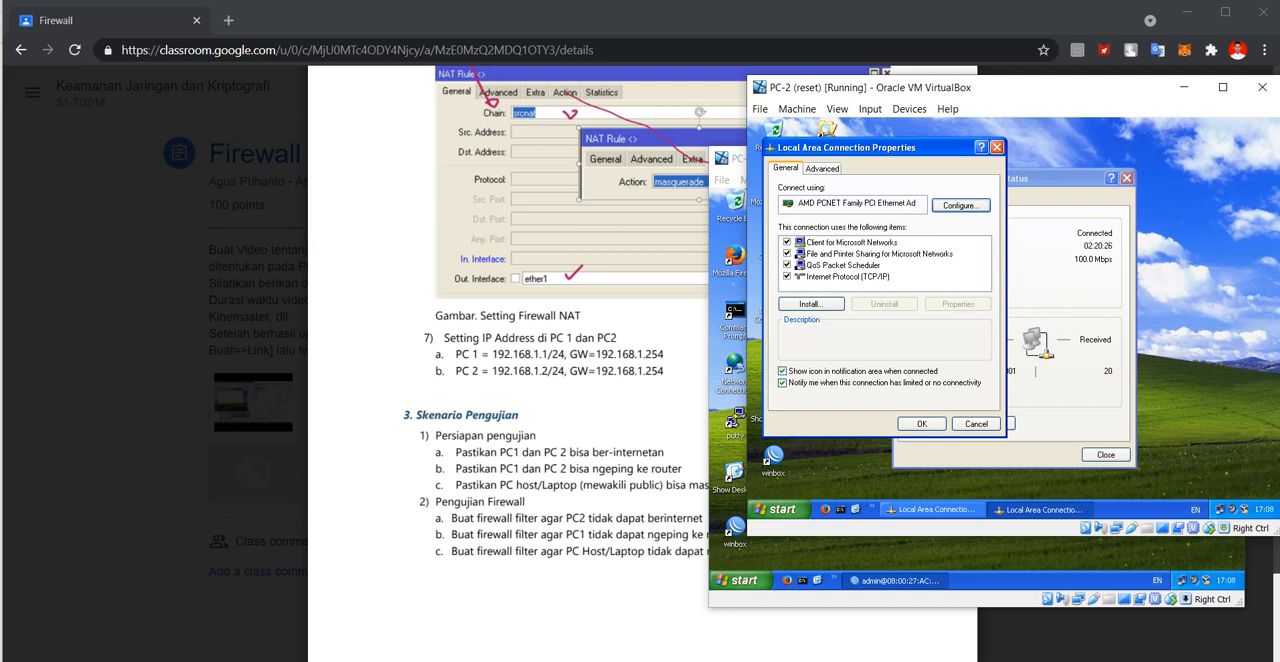
pyautogui.click(957, 303)
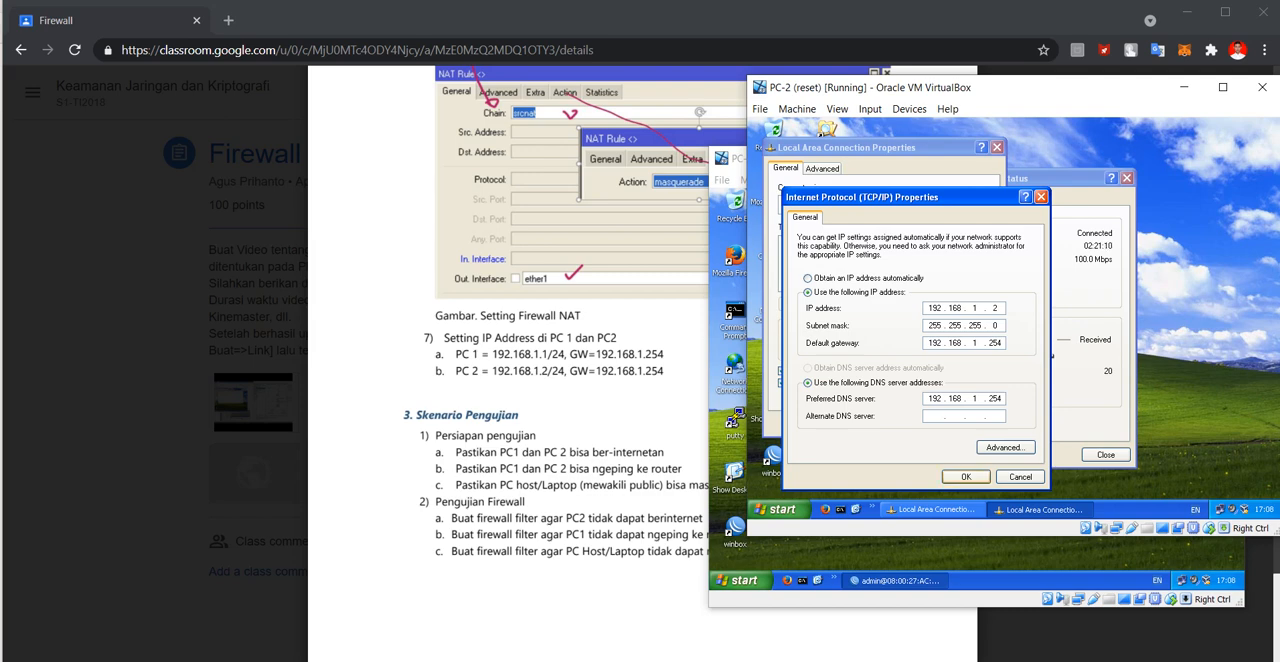
pyautogui.click(966, 476)
pyautogui.click(922, 424)
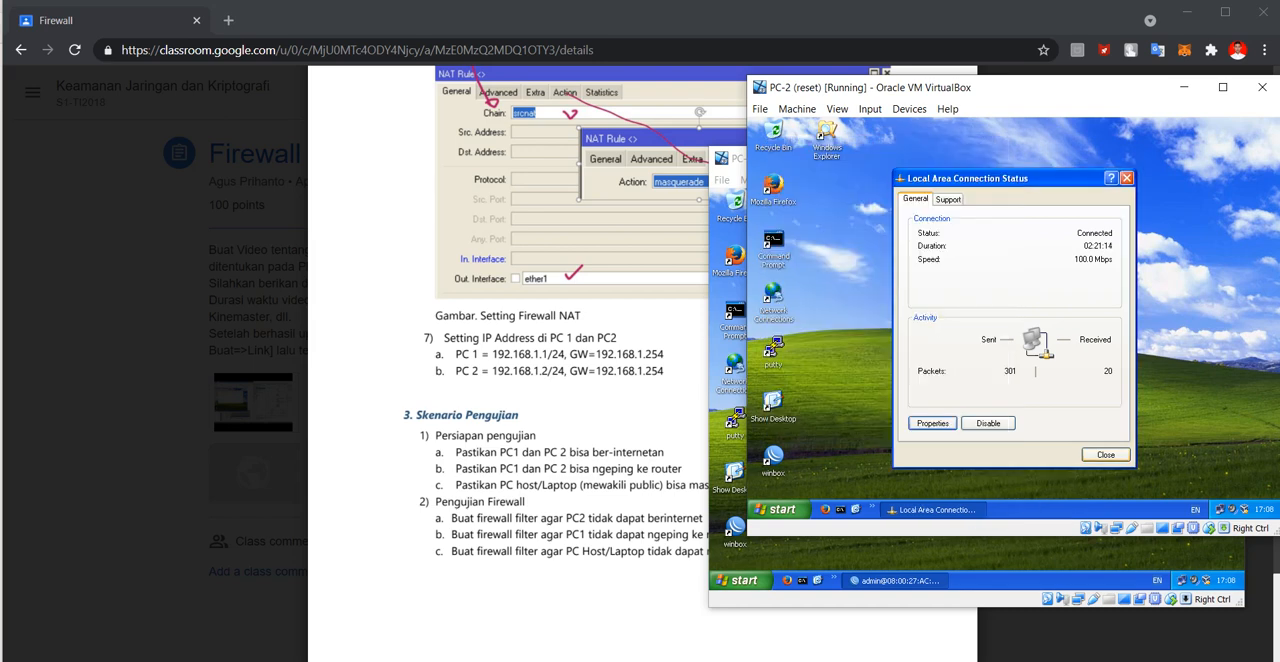
pyautogui.click(1105, 454)
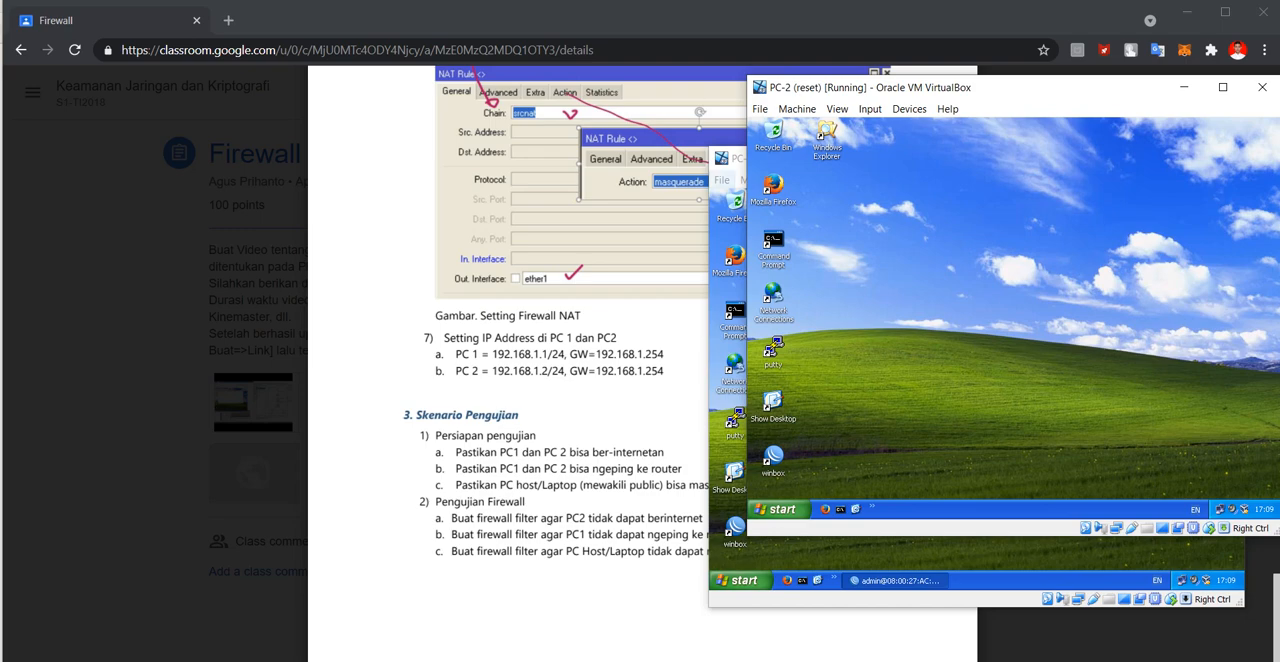
# Place PC-1 beside PC-2 and test PC-1's internet access by searching for "youtube" in Firefox.
pyautogui.moveTo(730, 158); pyautogui.dragTo(184, 116)
pyautogui.doubleClick(189, 215)
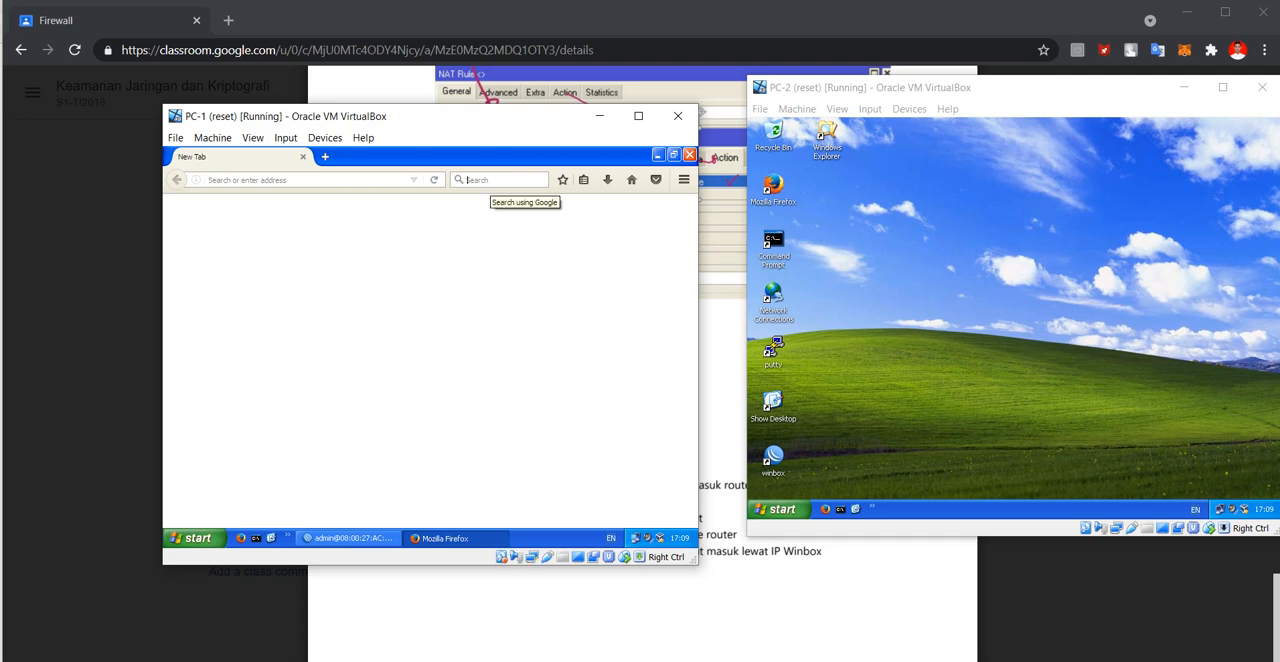
pyautogui.write('y')
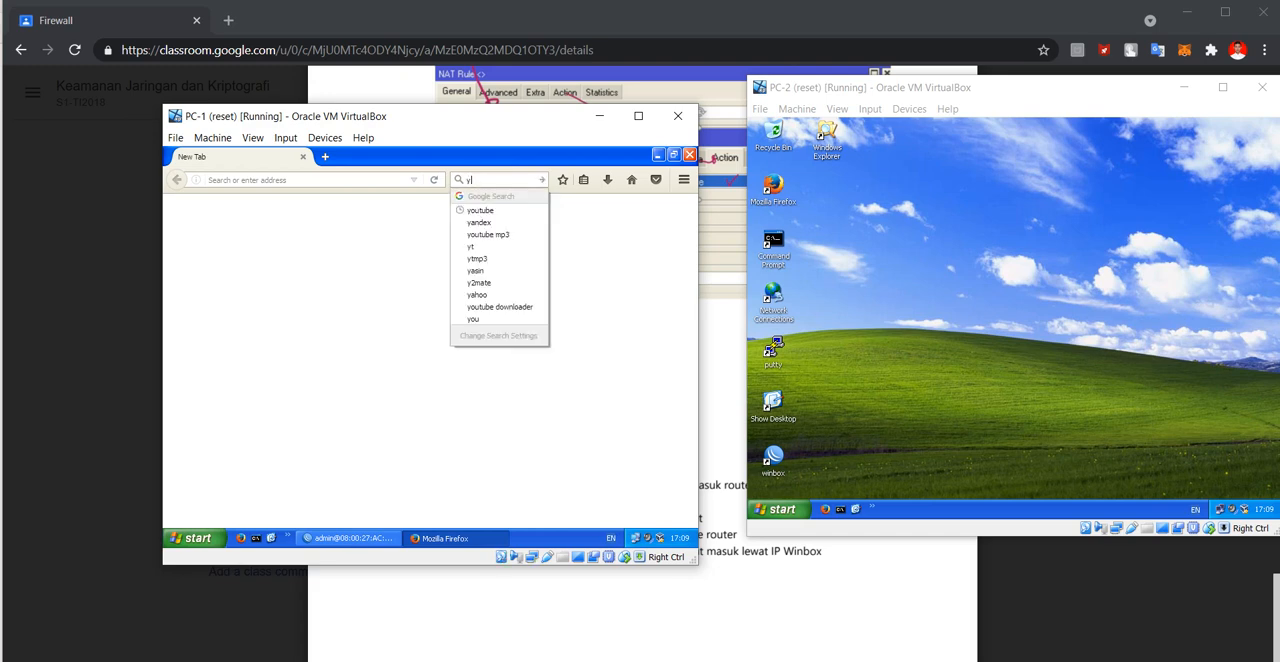
pyautogui.write('outub')
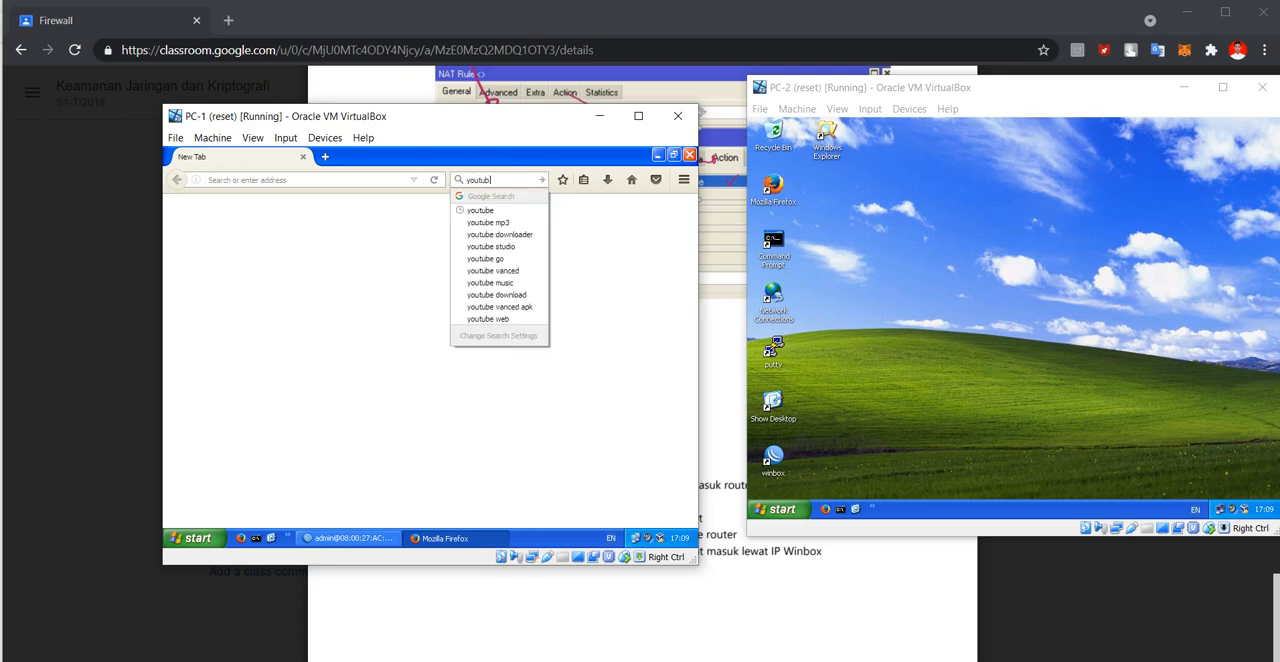
pyautogui.write('e')
pyautogui.press('Return')
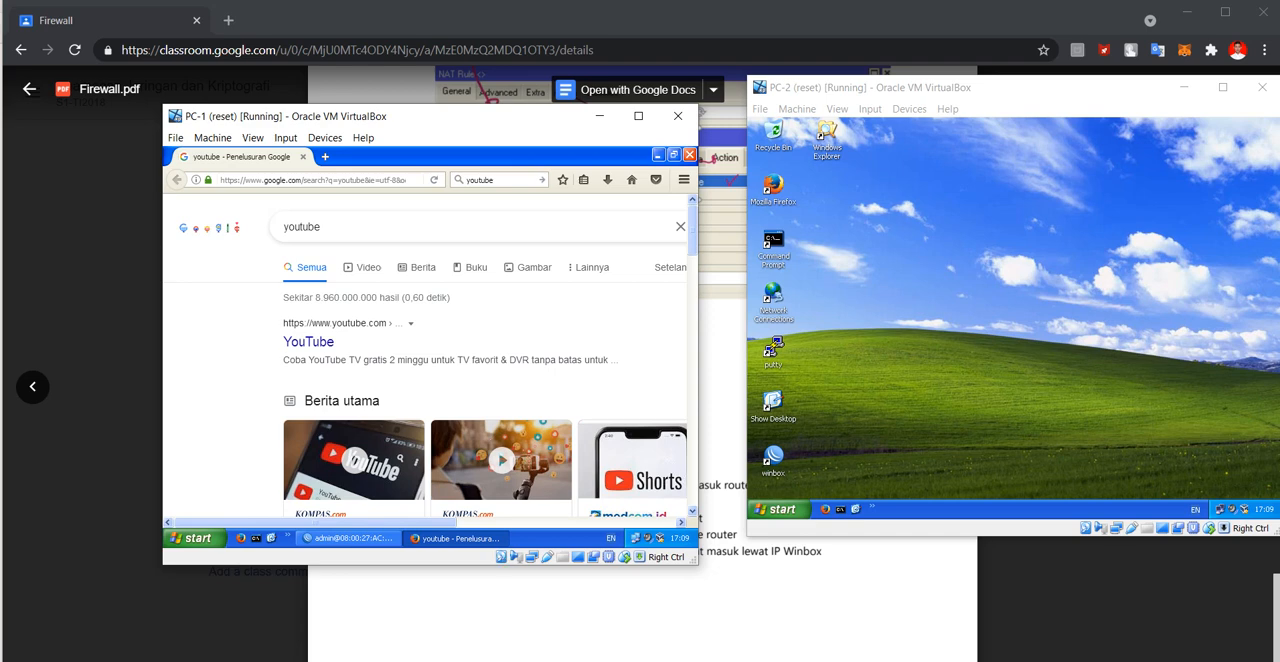
# Test PC-2's internet access by searching for "youtube" in Firefox, and align its window with PC-1.
pyautogui.doubleClick(773, 187)
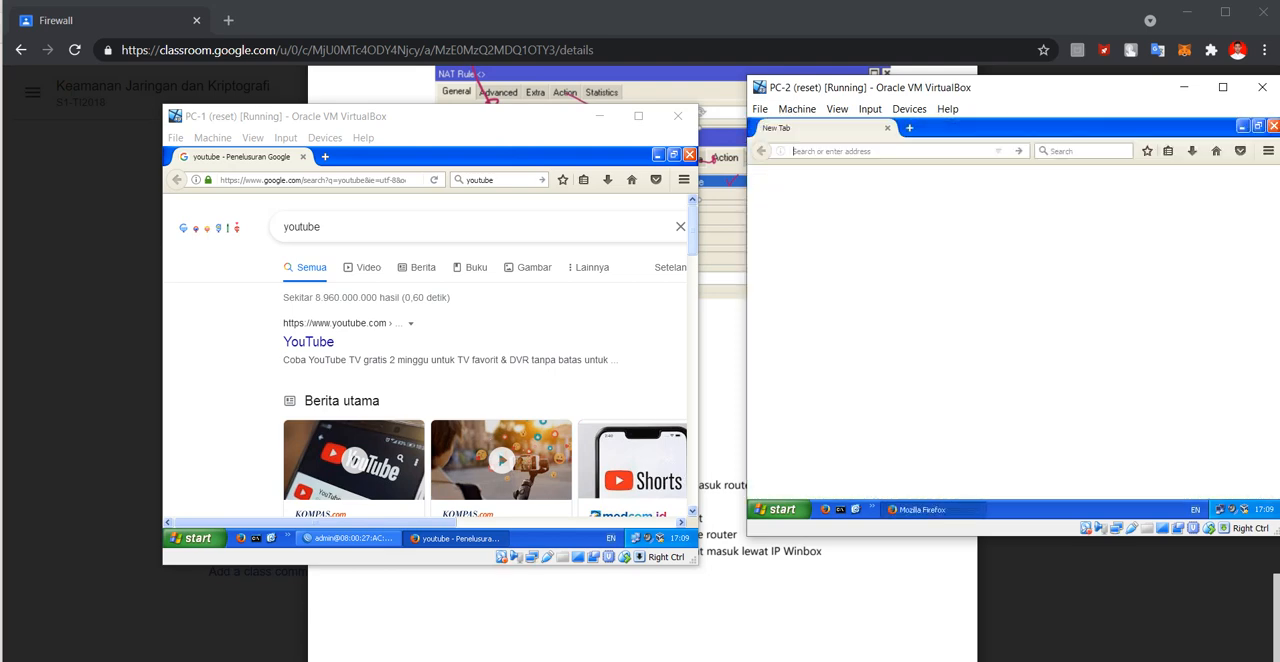
pyautogui.click(1050, 151)
pyautogui.write('you')
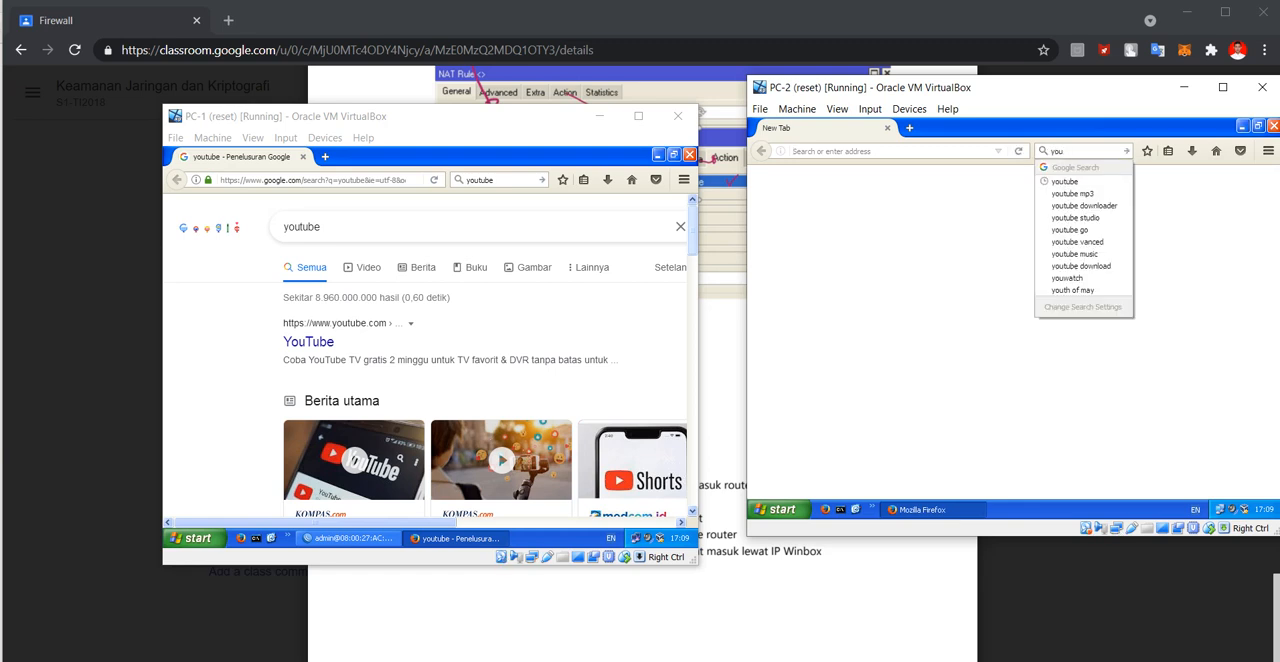
pyautogui.press('Down')
pyautogui.press('Return')
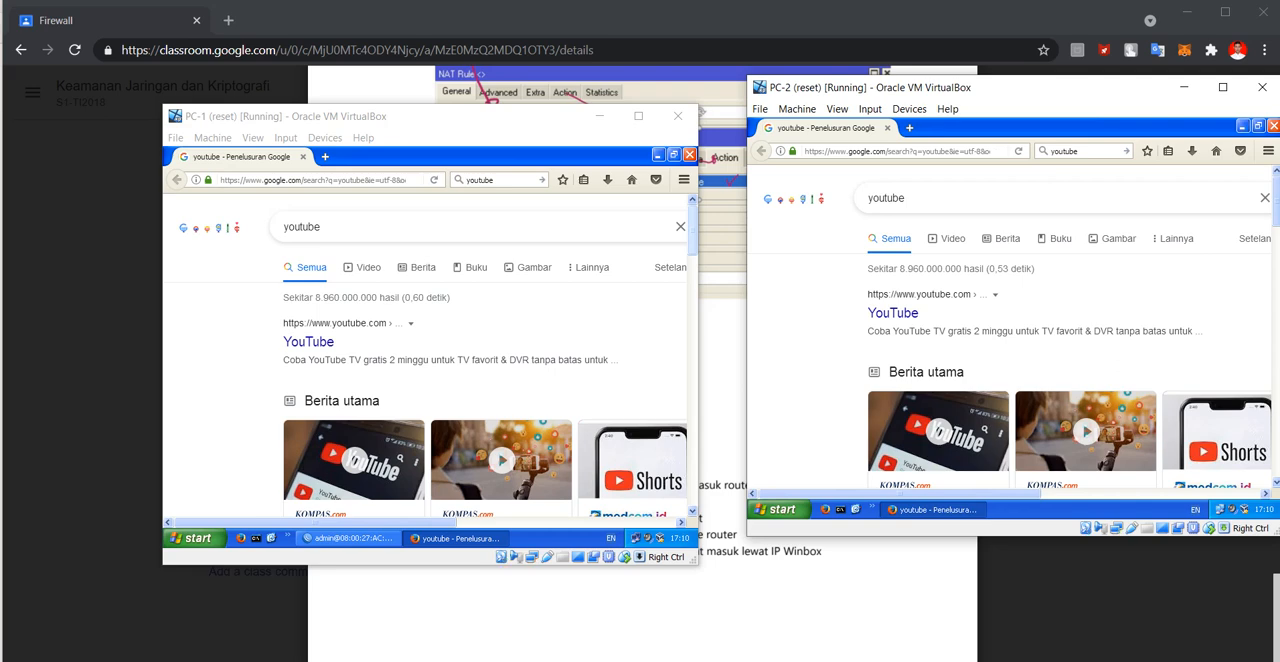
pyautogui.moveTo(1030, 87); pyautogui.dragTo(1002, 112)
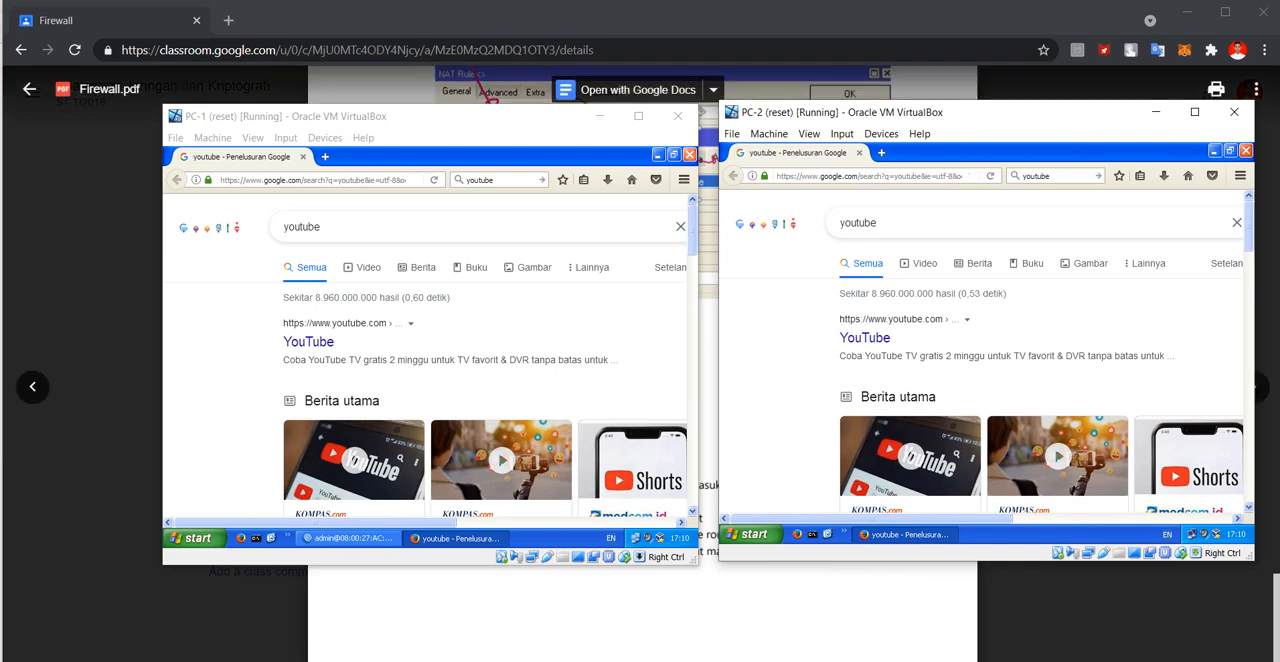
# Close Firefox on both PCs and reopen Firewall.pdf at the Skenario Pengujian section.
pyautogui.click(590, 300)
pyautogui.click(690, 155)
pyautogui.click(1246, 151)
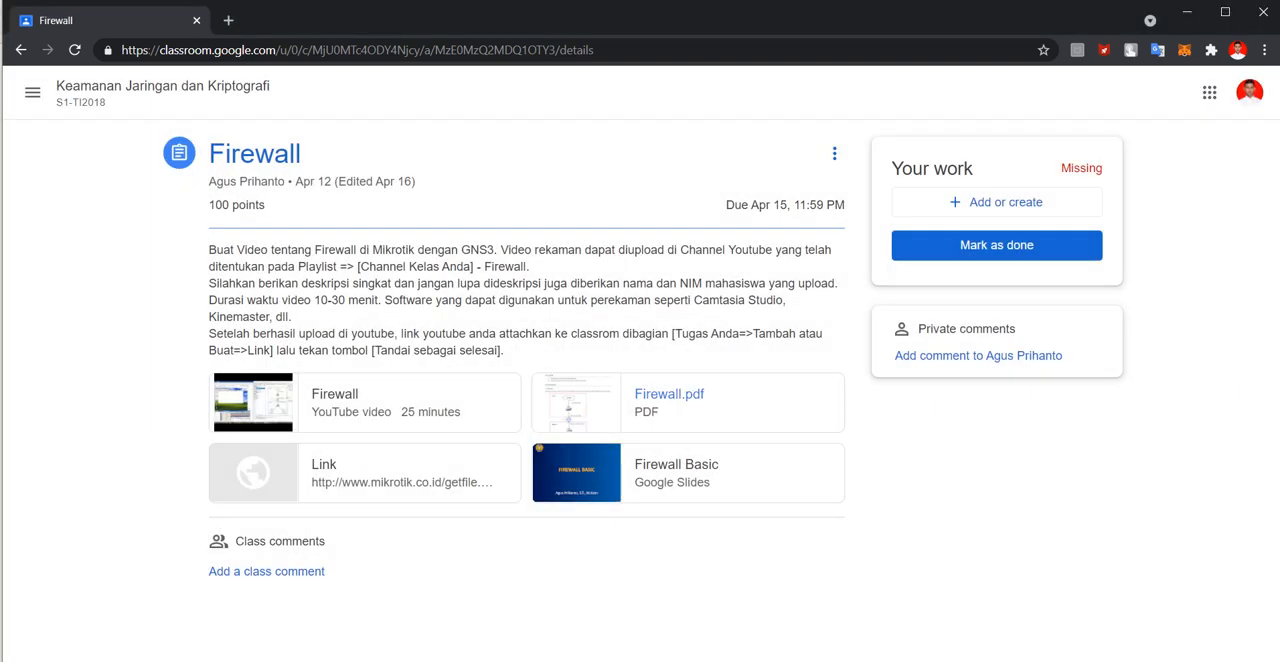
pyautogui.click(669, 394)
pyautogui.scroll(-20, 669, 394)
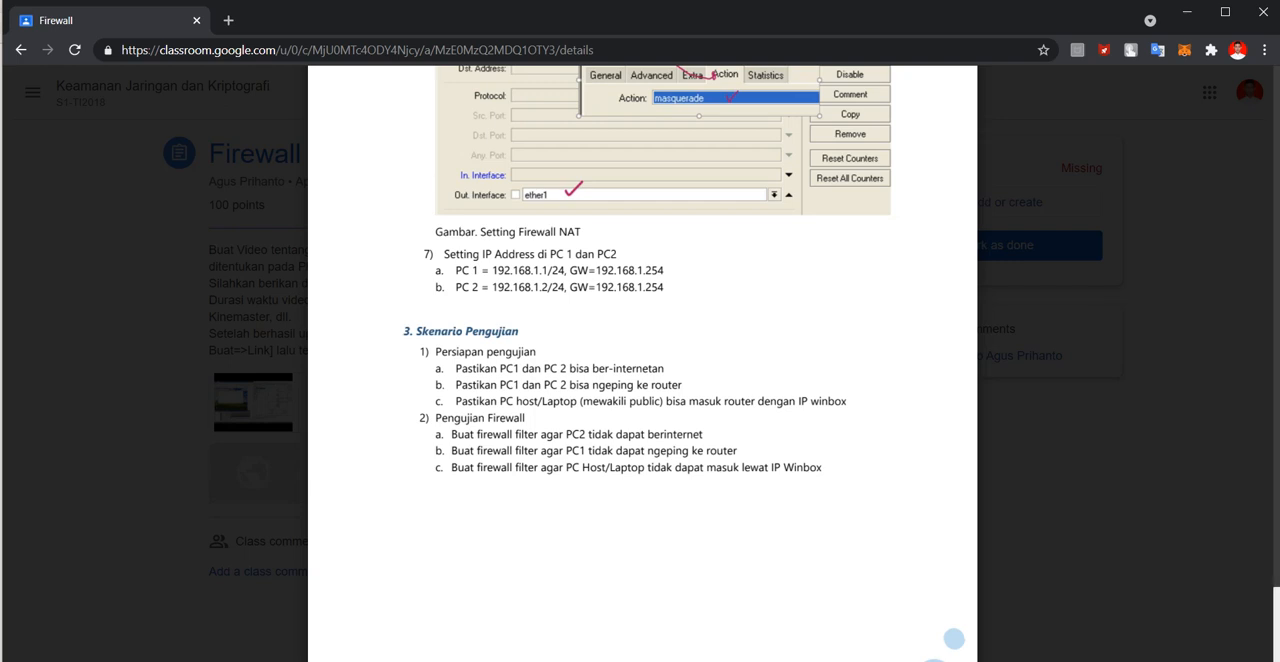
# Switch to PC-1 and ping the router at 192.168.1.254 from its Command Prompt.
pyautogui.moveTo(838, 660)
pyautogui.click(694, 612)
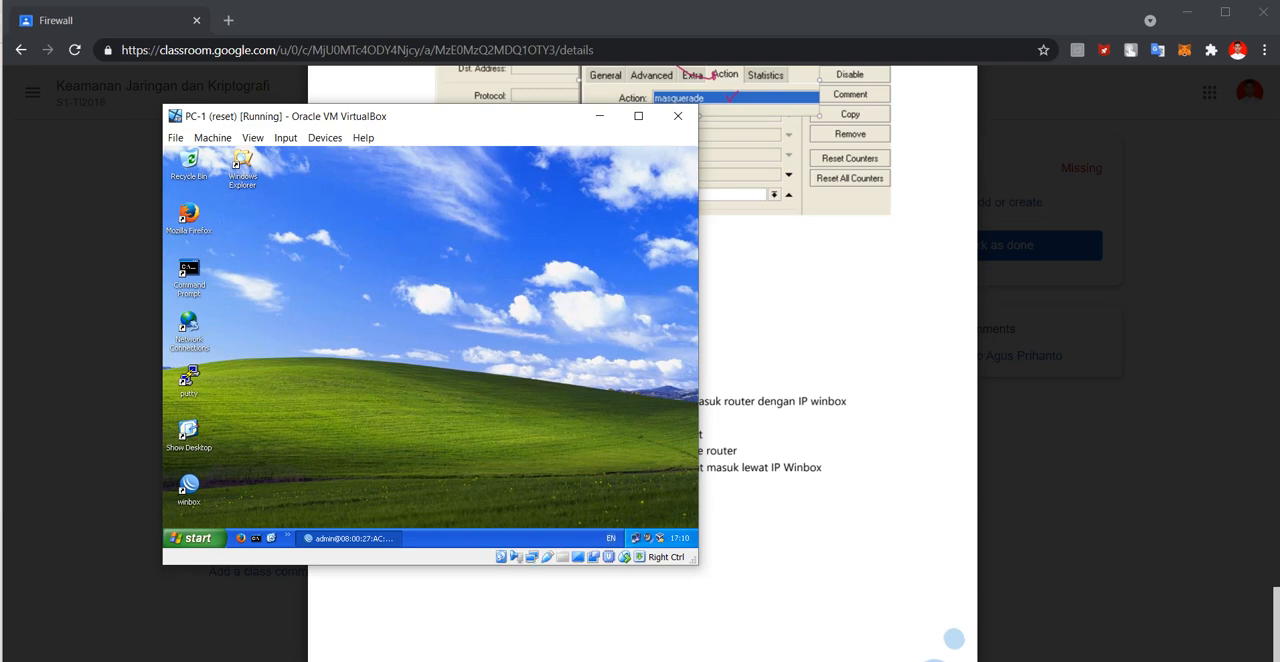
pyautogui.doubleClick(189, 271)
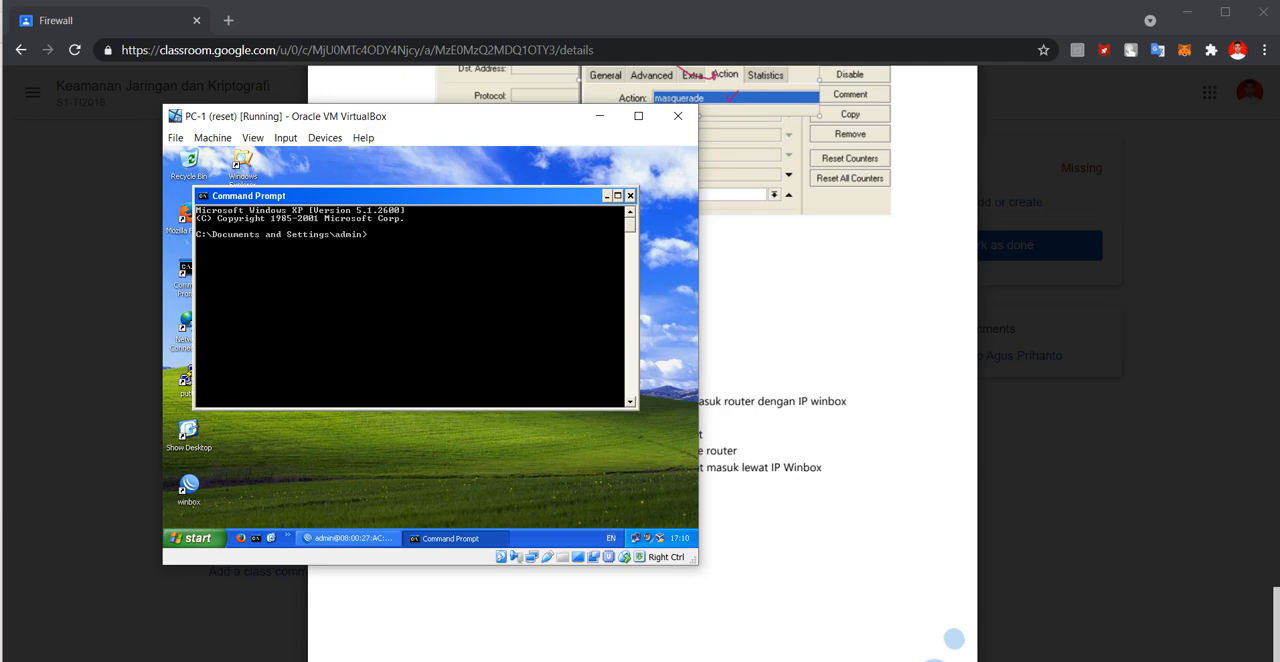
pyautogui.write('ping 192.168.1.254')
pyautogui.press('Return')
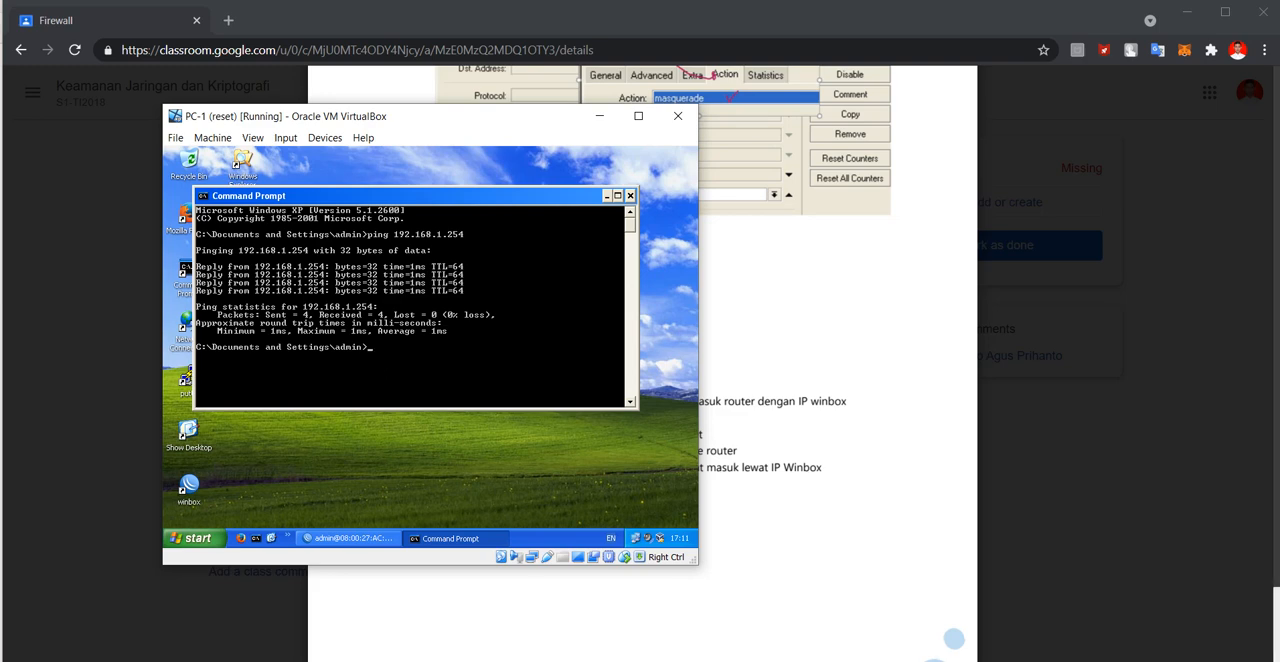
# Switch to PC-2 and ping the router at 192.168.1.254 from its Command Prompt.
pyautogui.moveTo(838, 660)
pyautogui.click(828, 612)
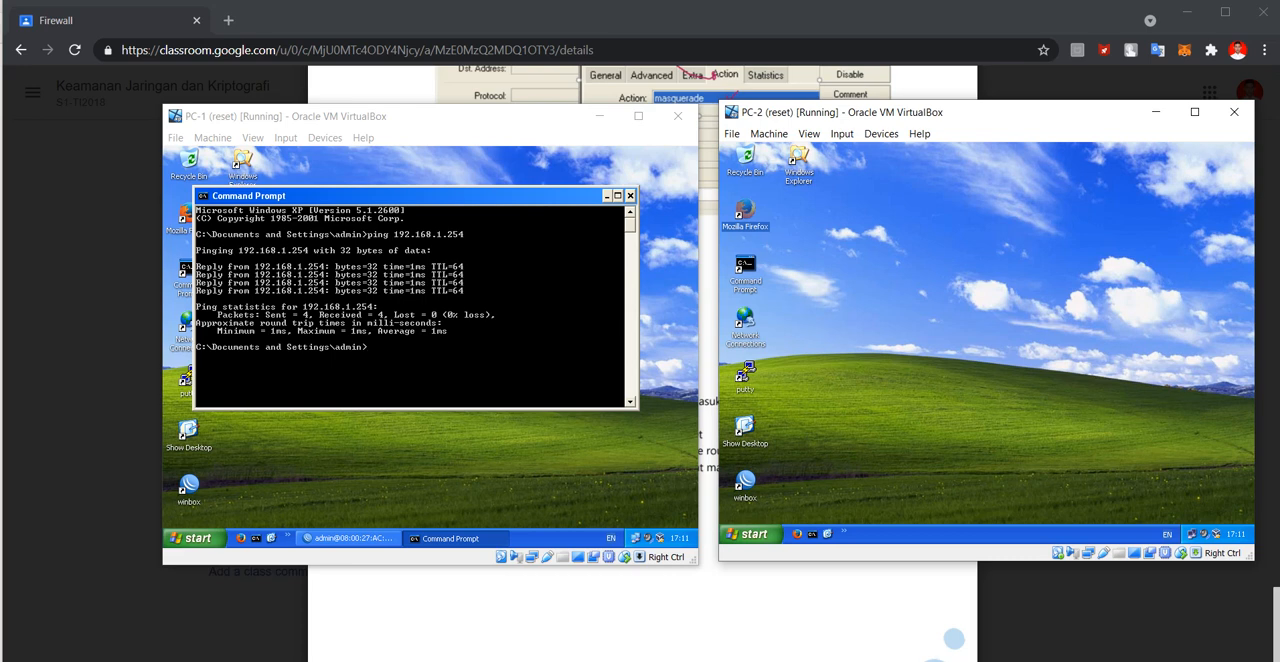
pyautogui.doubleClick(745, 268)
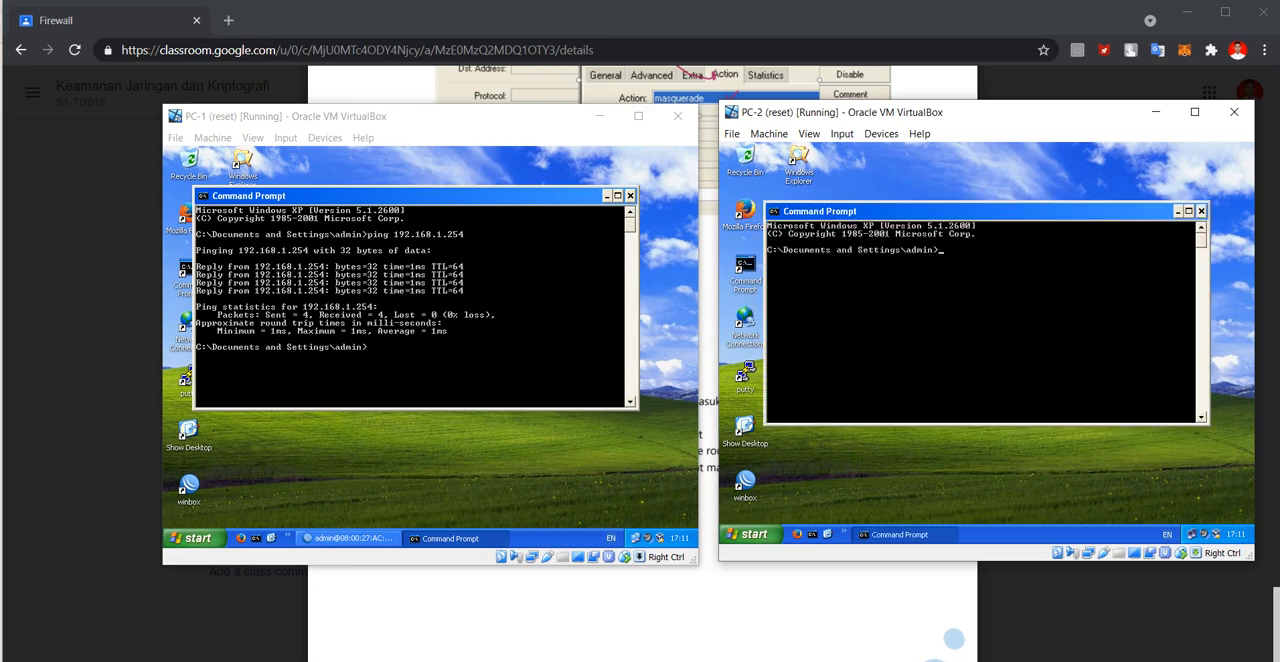
pyautogui.write('ping 192.168.1.254')
pyautogui.press('Return')
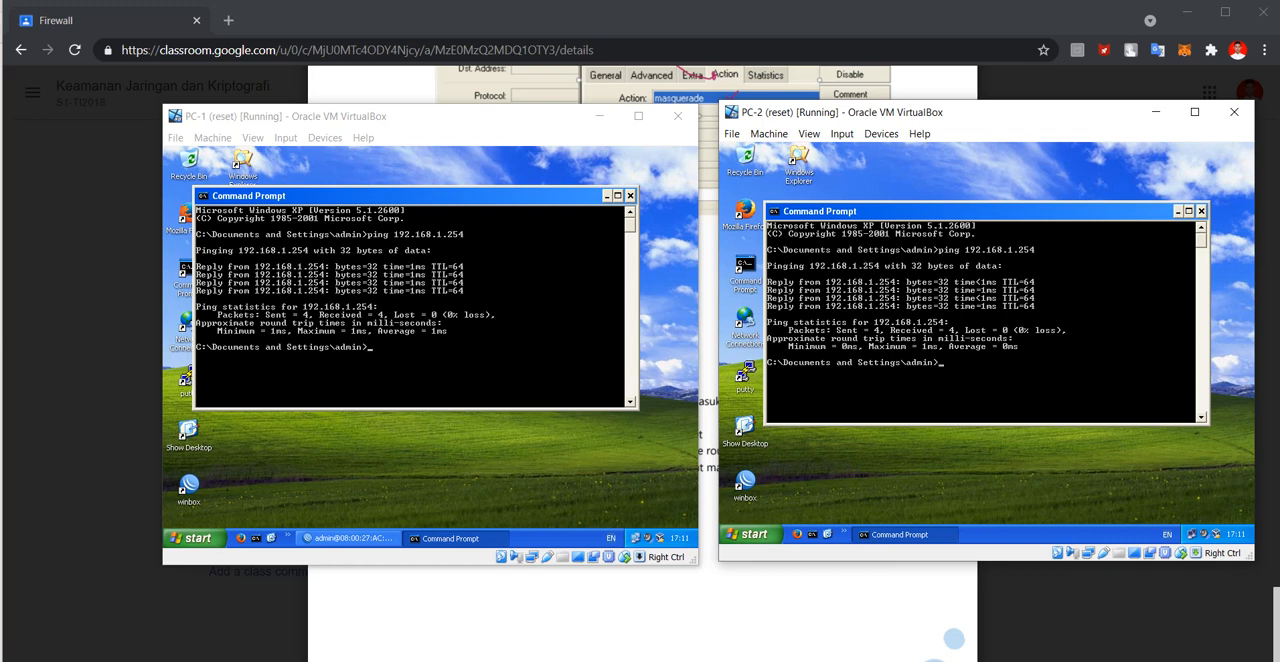
# Close the module PDF, launch WinBox on the host, connect to the router at 192.168.137.201 as admin, and close the Address List window.
pyautogui.click(912, 600)
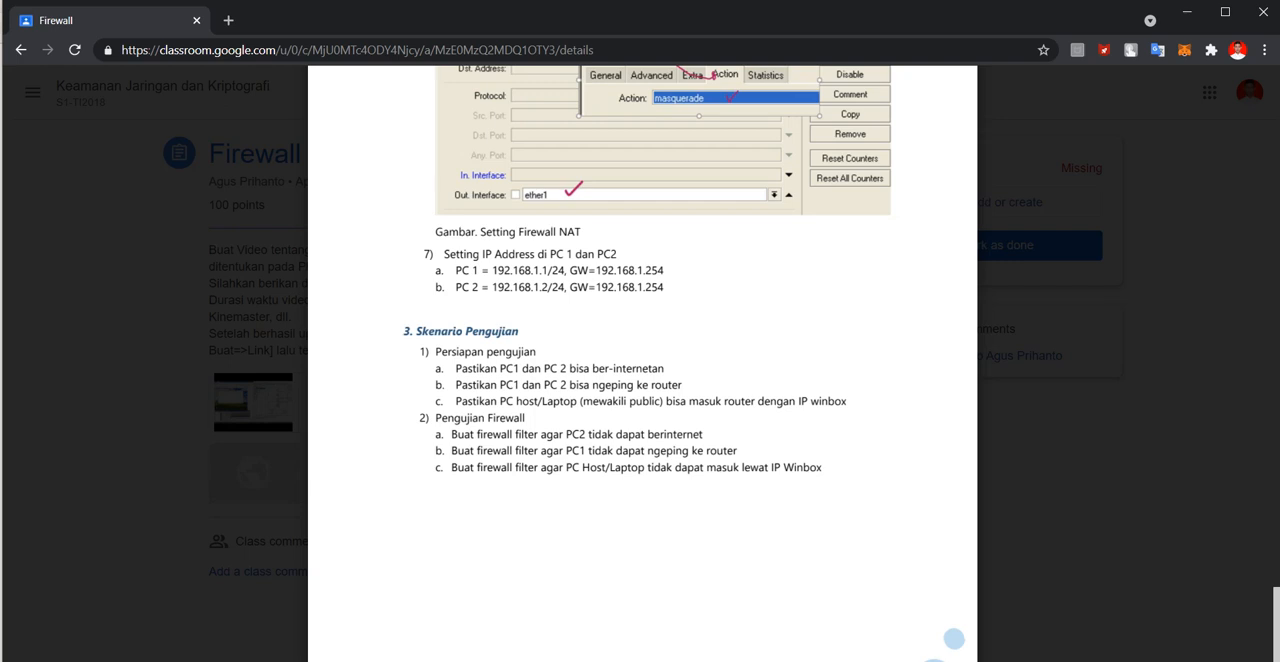
pyautogui.press('Escape')
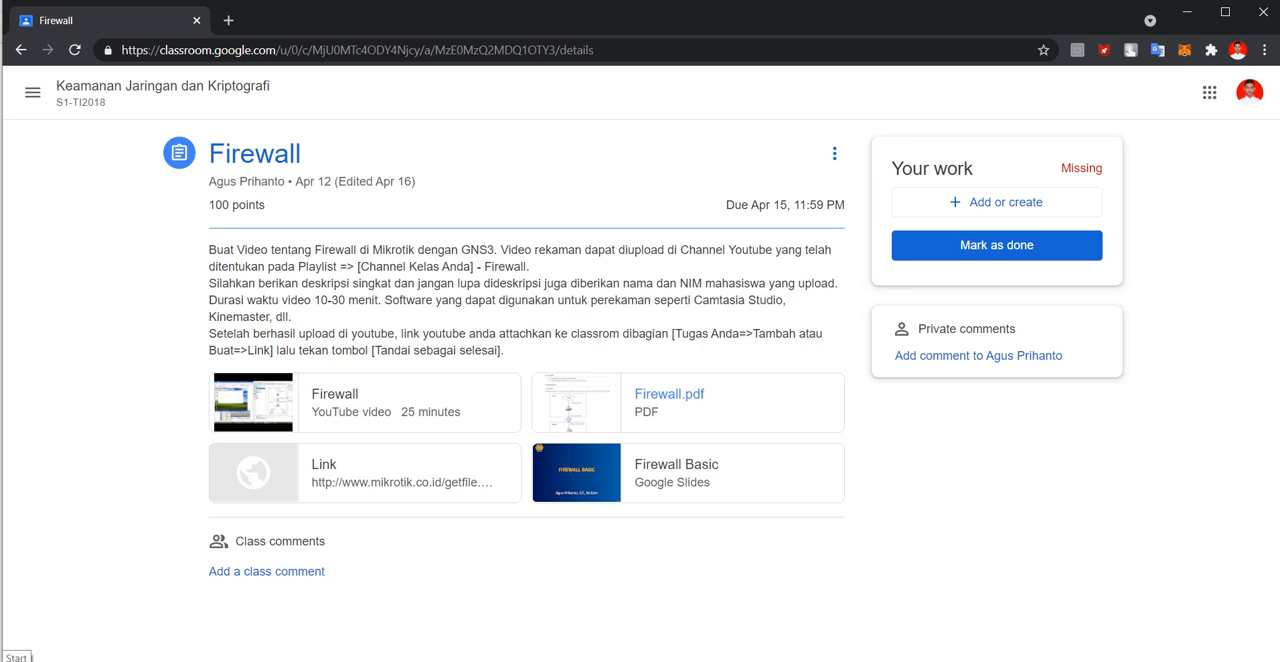
pyautogui.click(12, 660)
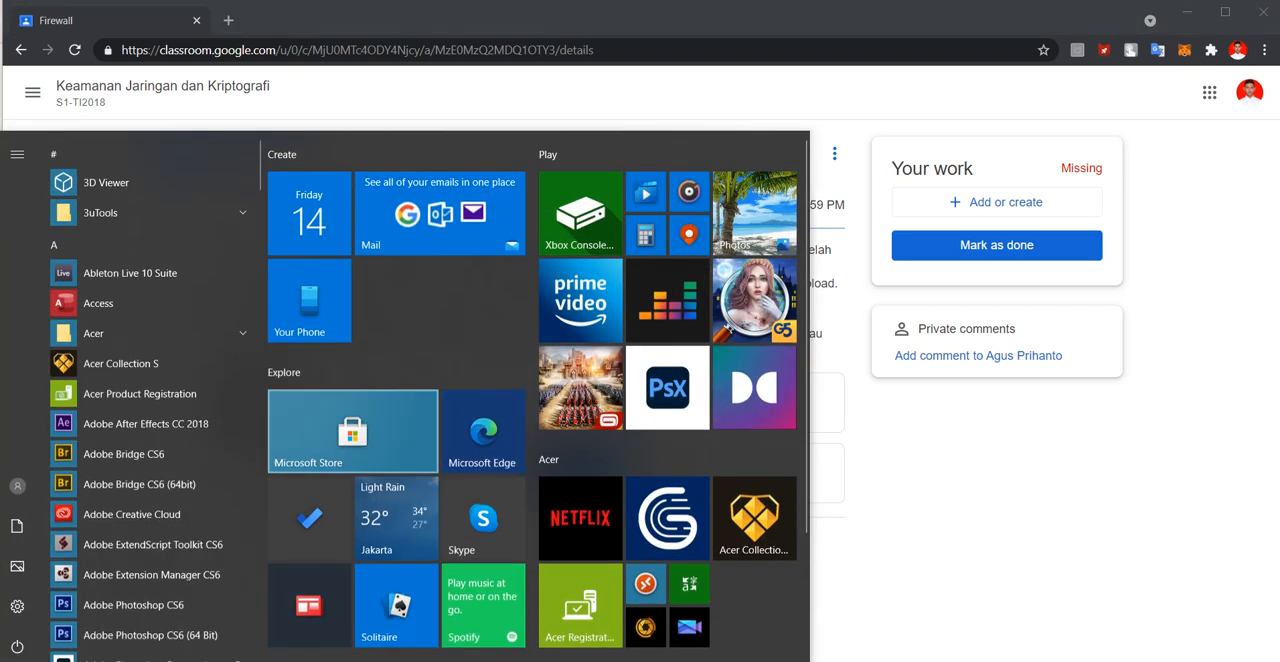
pyautogui.write('c')
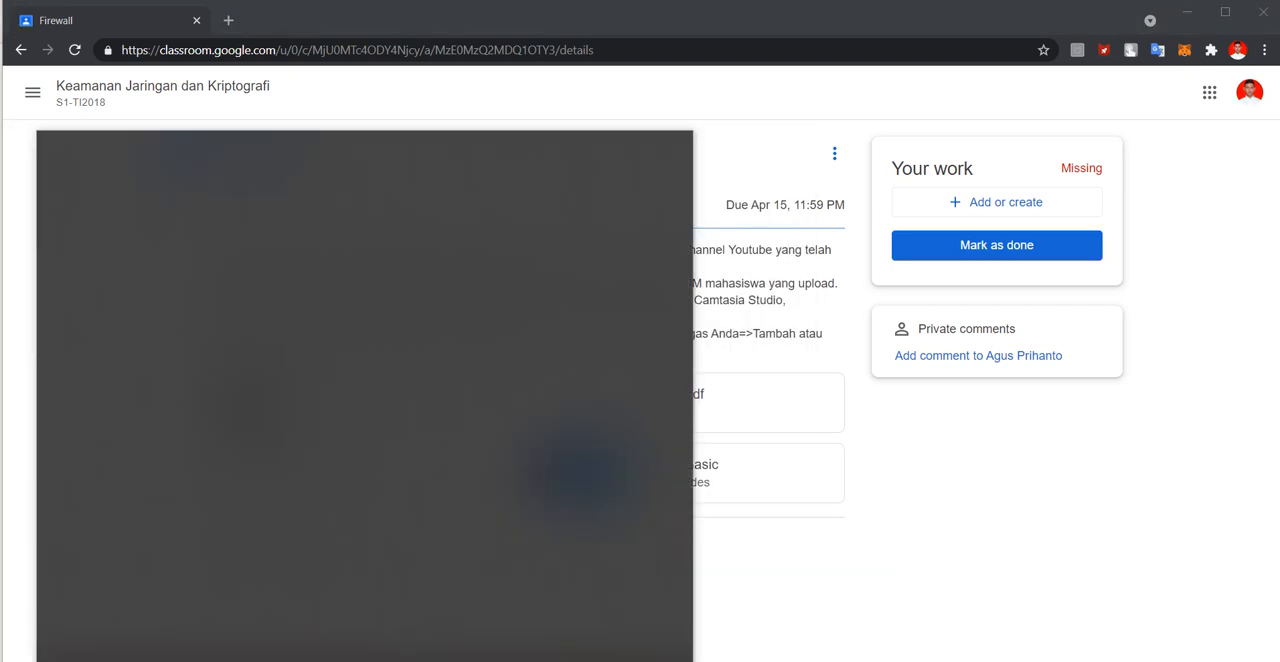
pyautogui.write('in')
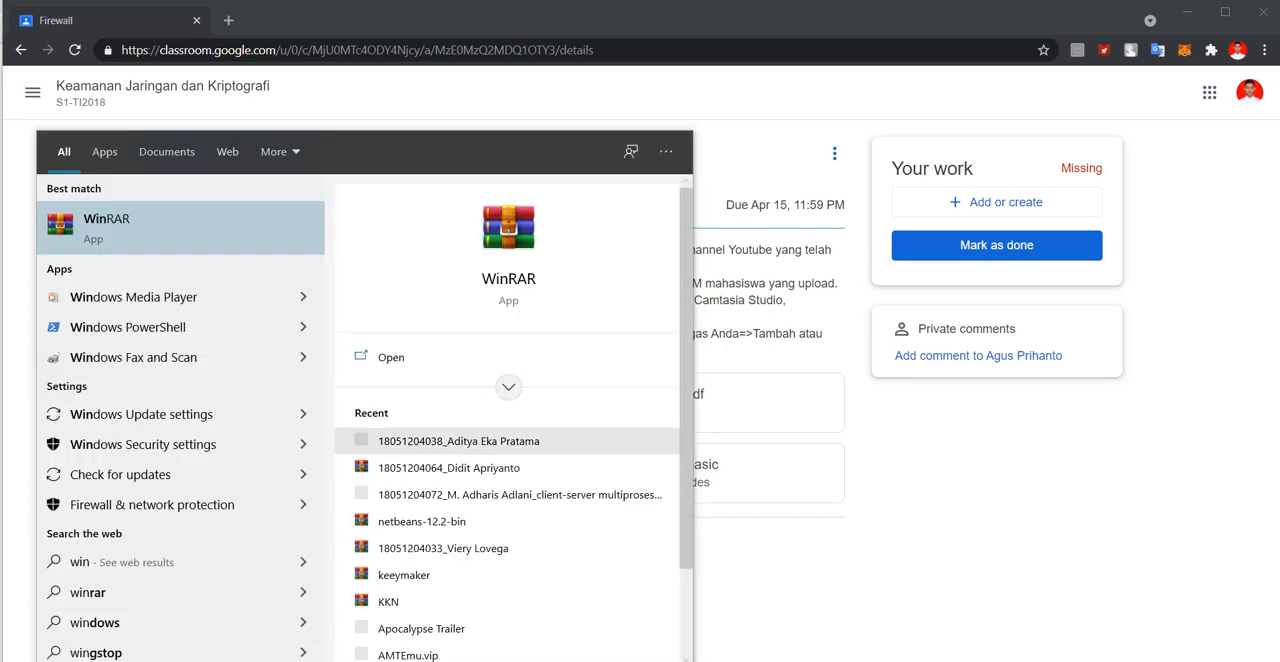
pyautogui.write('box')
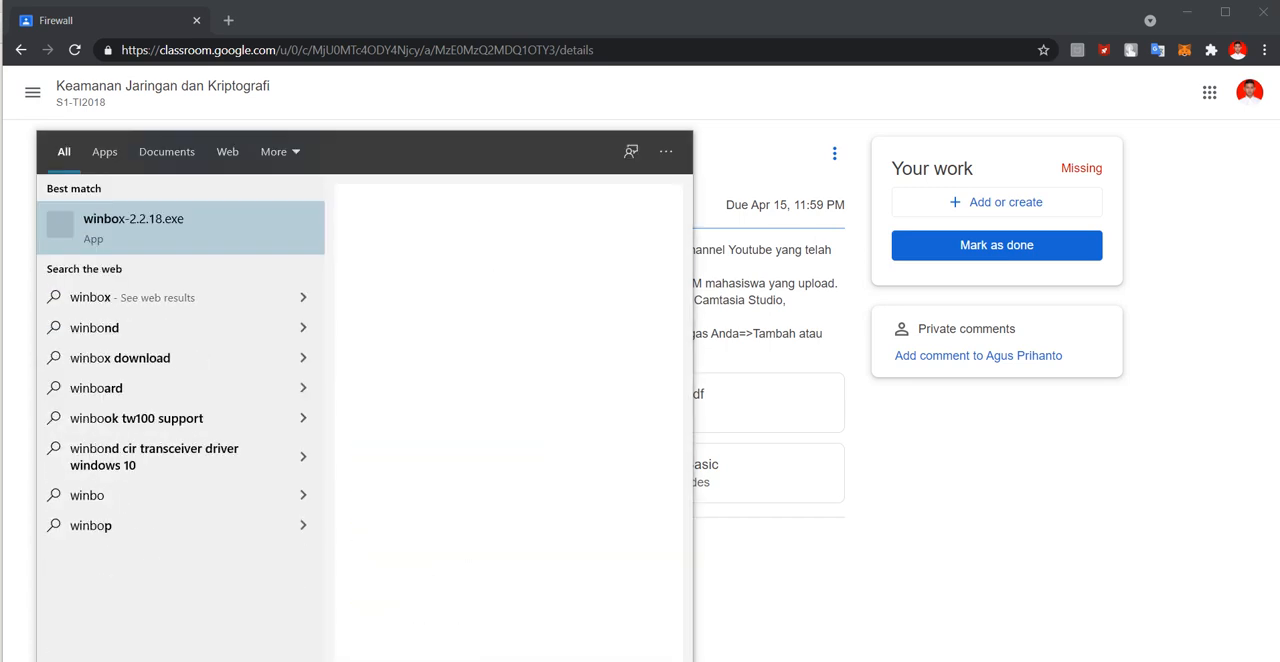
pyautogui.press('Return')
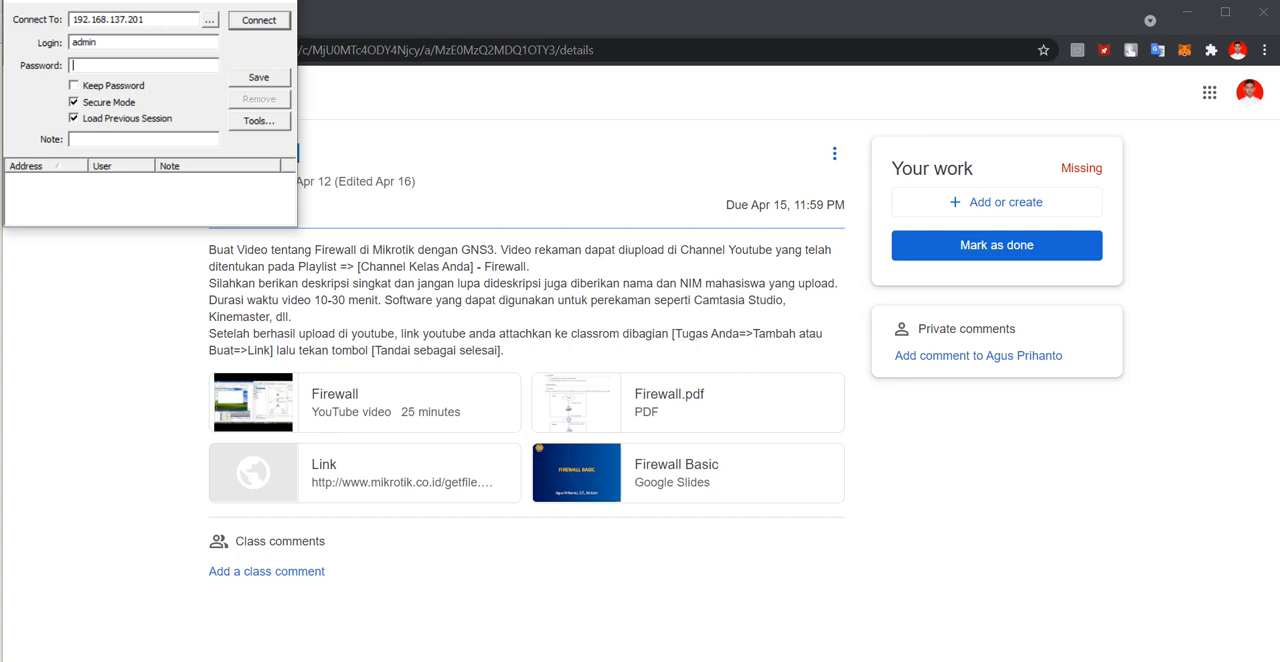
pyautogui.press('Return')
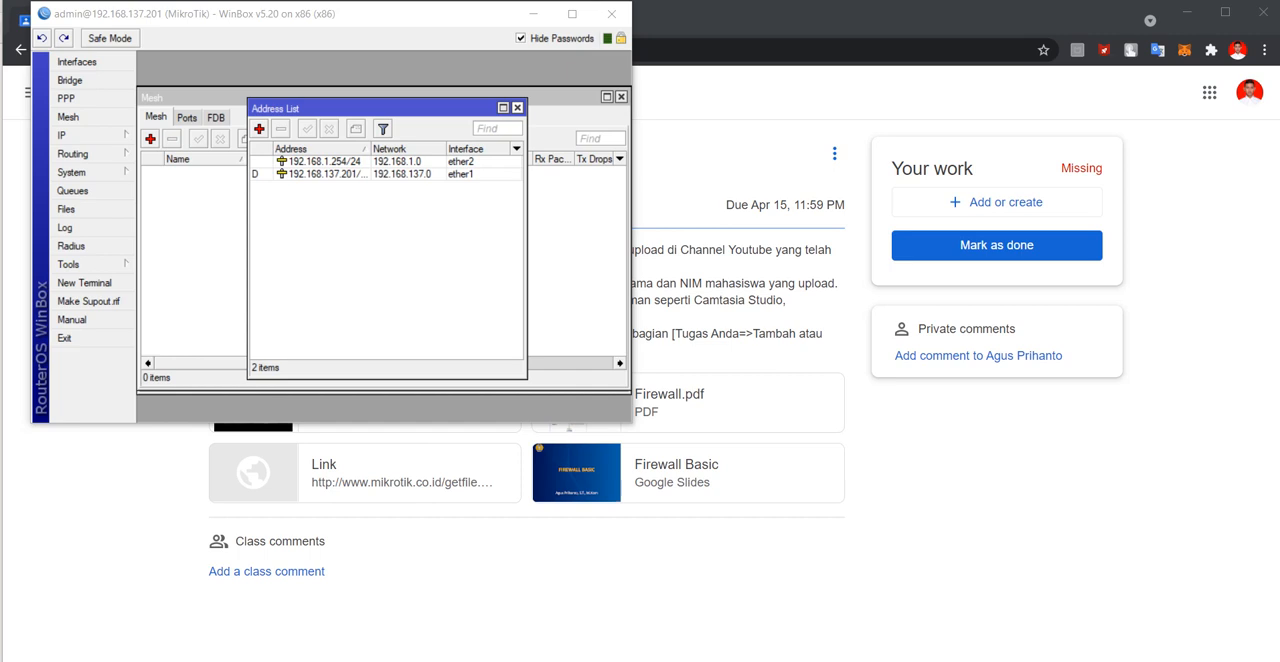
pyautogui.click(517, 107)
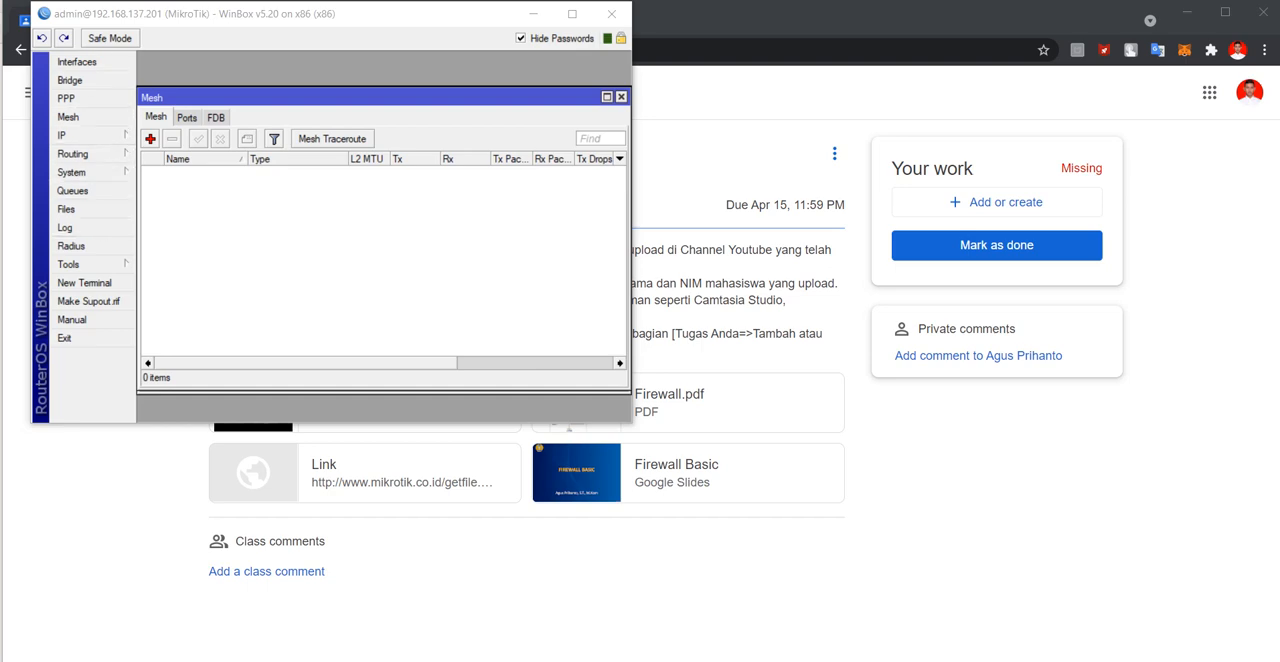
# Switch back to the browser and reopen Firewall.pdf at the firewall test scenarios.
pyautogui.hotkey('alt', 'Tab')
pyautogui.click(669, 394)
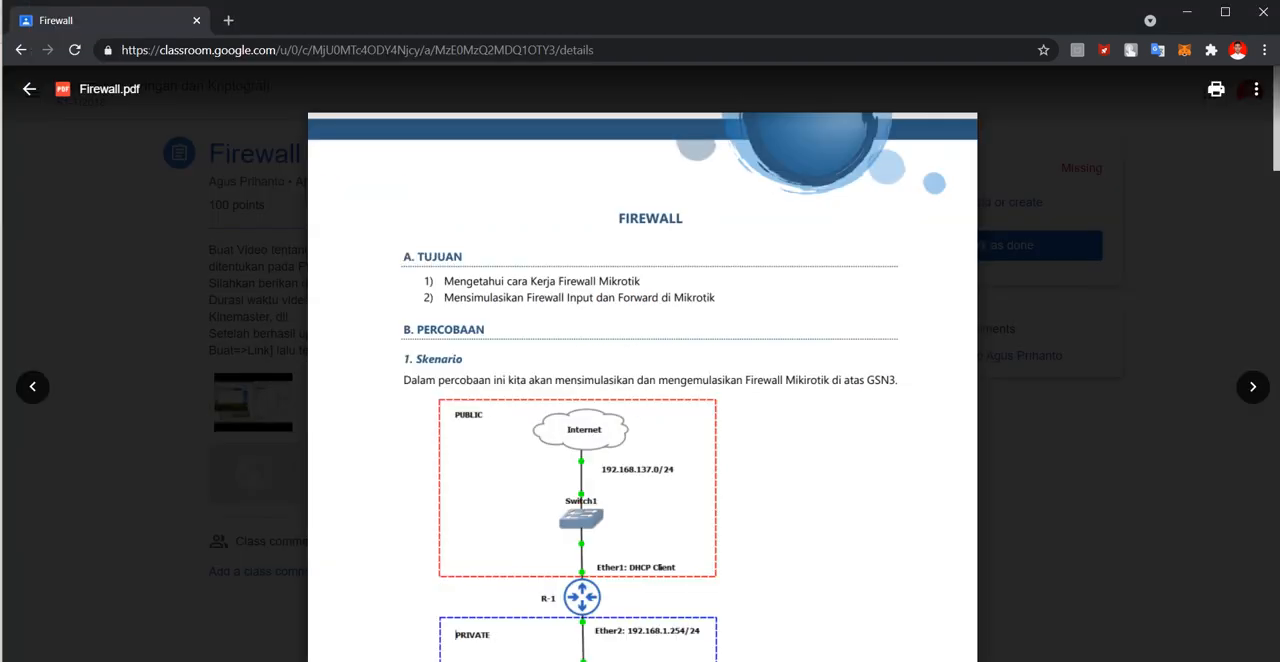
pyautogui.scroll(-20, 669, 394)
pyautogui.scroll(-5, 642, 380)
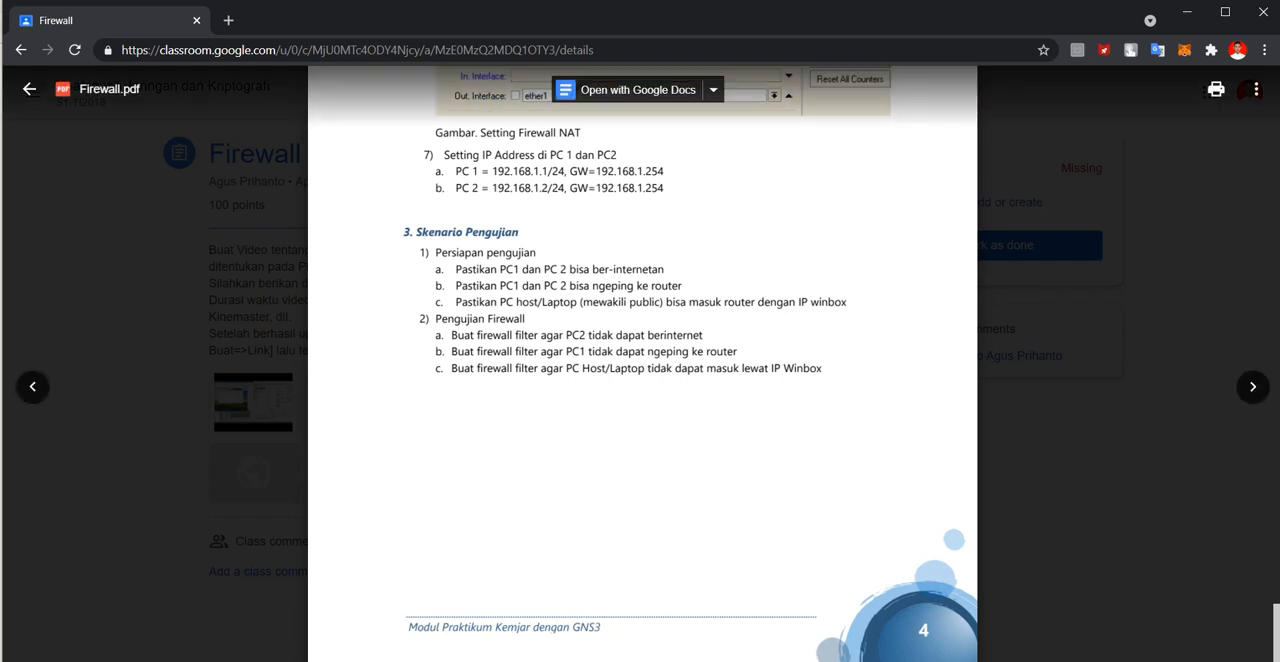
# Switch to PC-1 and close its Command Prompt to get back to the WinBox session.
pyautogui.moveTo(838, 660)
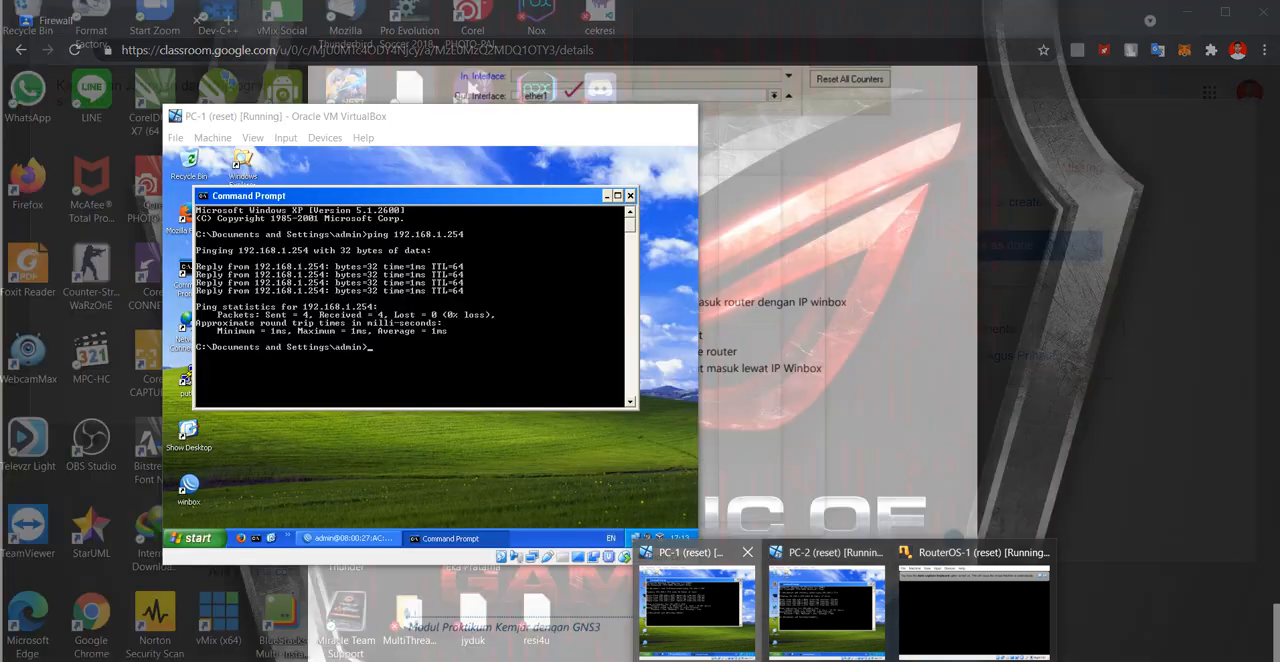
pyautogui.click(697, 608)
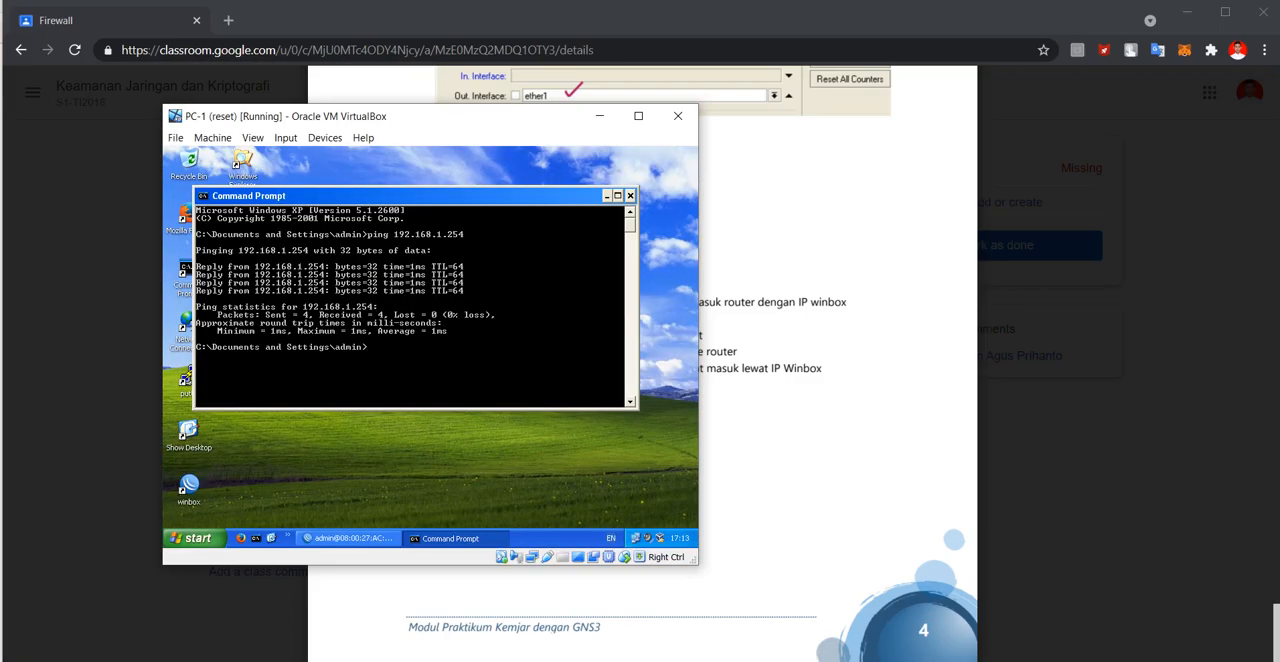
pyautogui.click(630, 196)
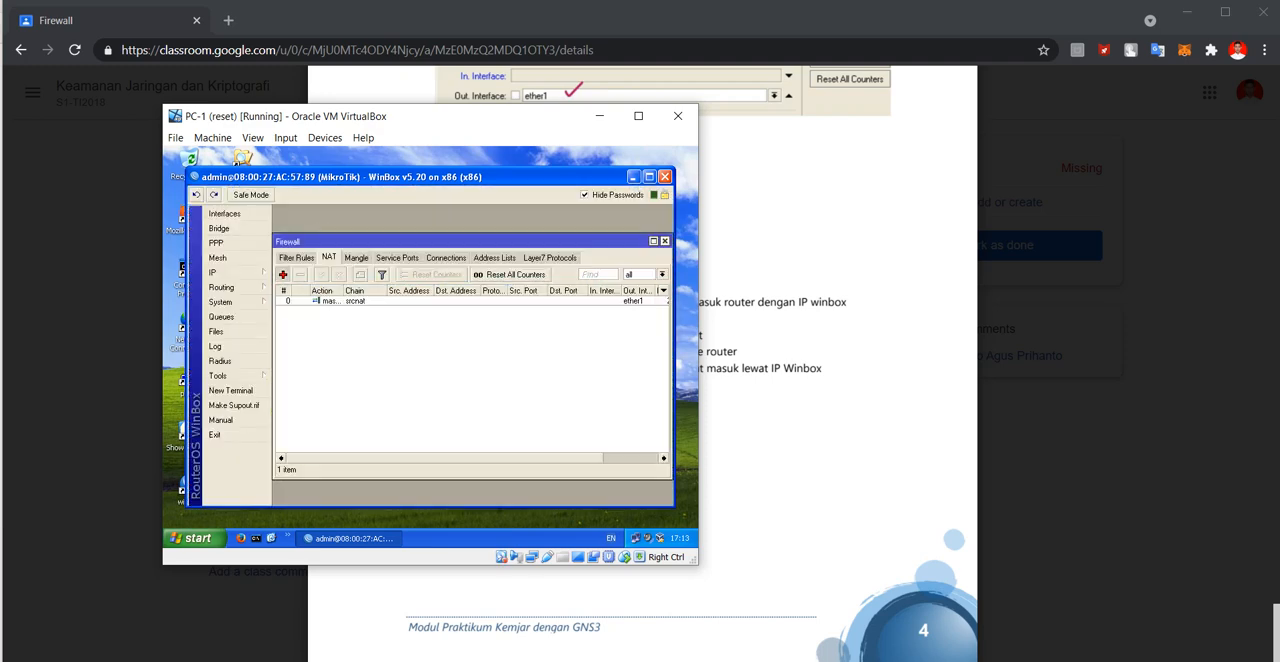
pyautogui.click(283, 275)
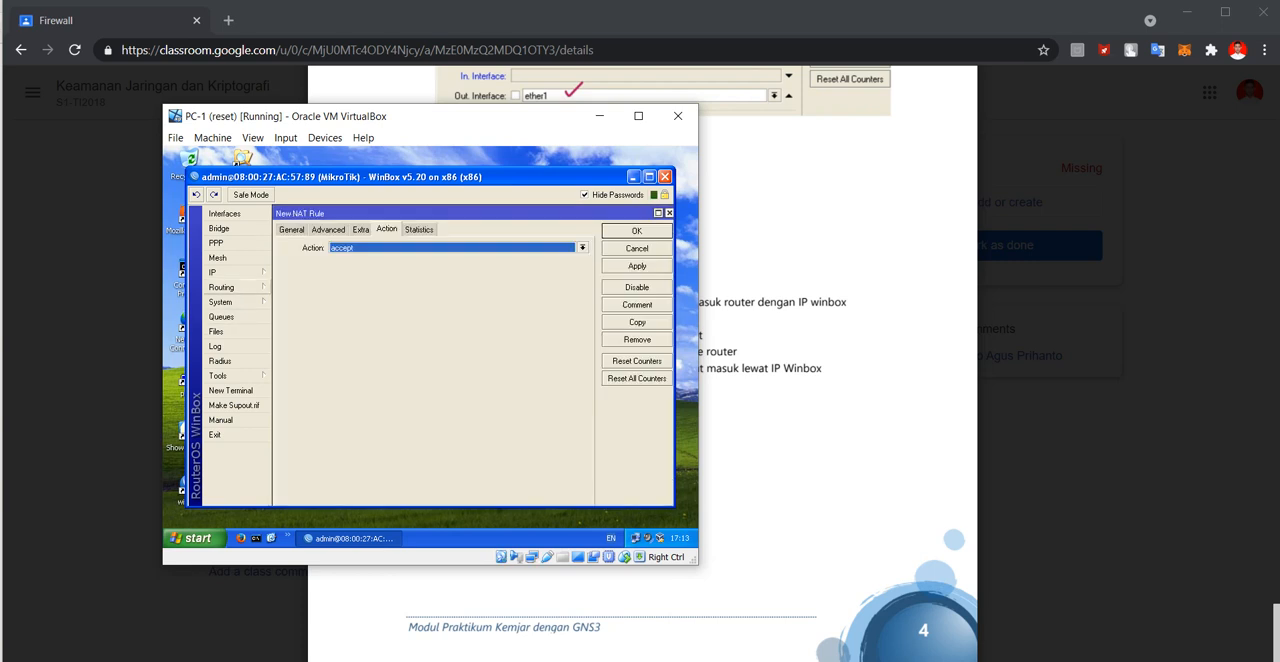
pyautogui.click(215, 272)
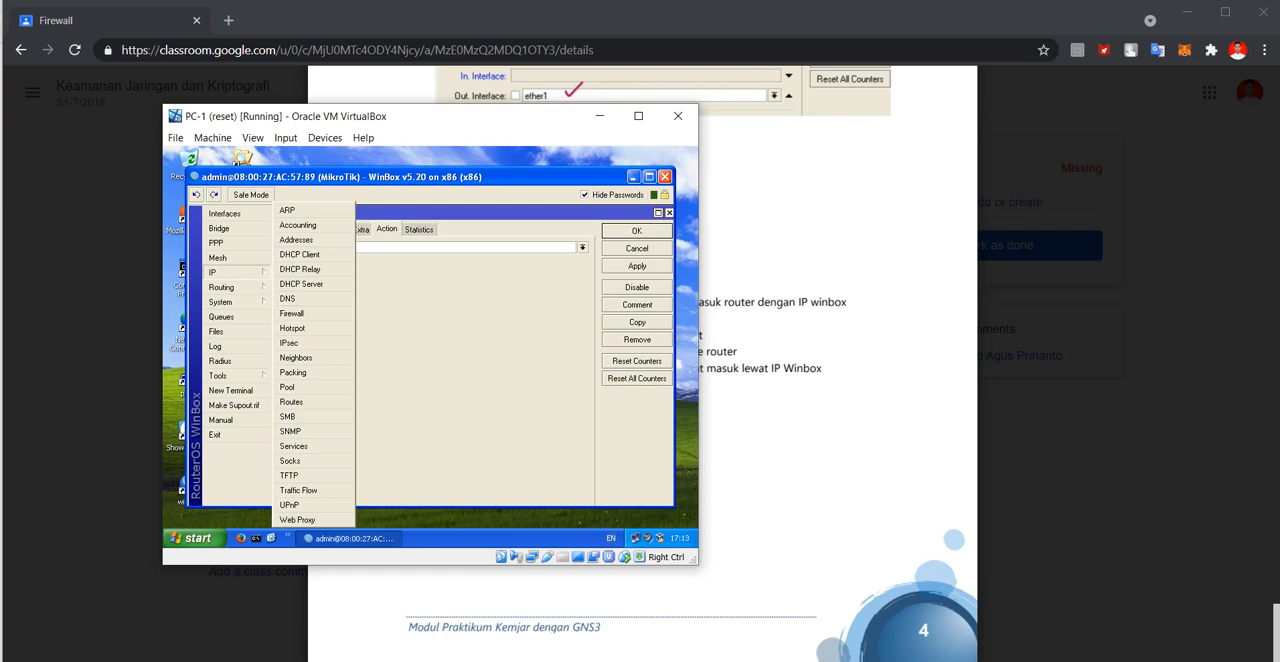
pyautogui.click(452, 248)
pyautogui.click(291, 230)
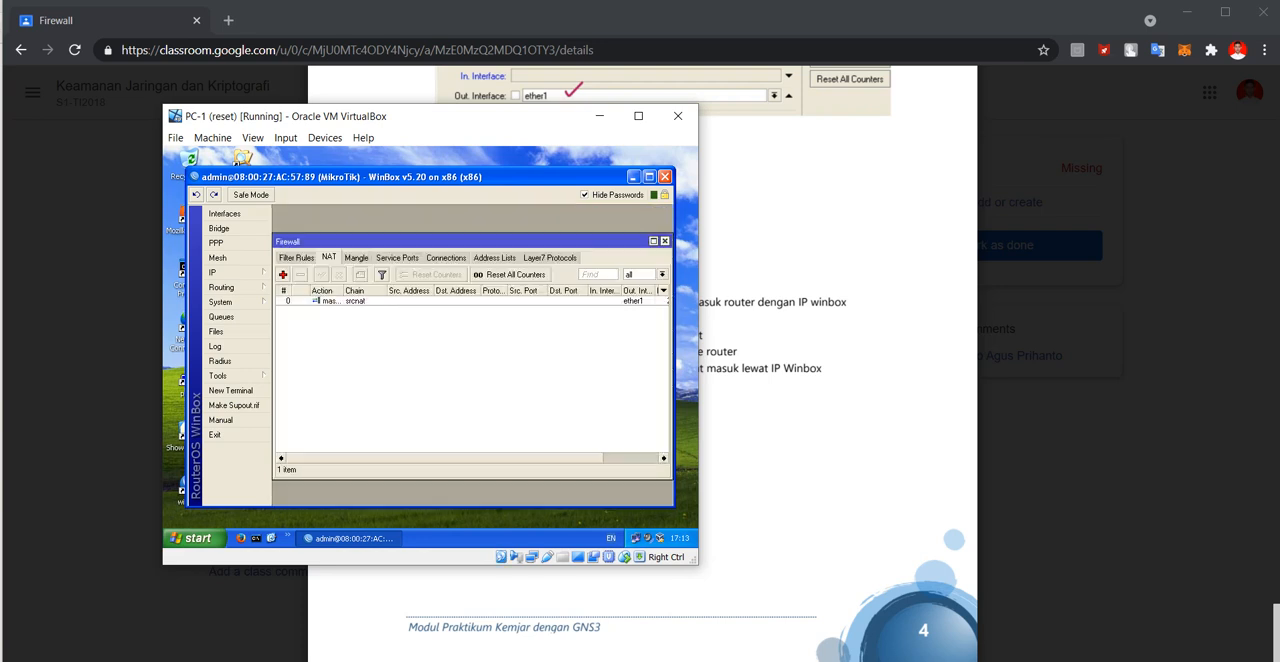
# Review the router's firewall NAT rules in WinBox and display the Filter Rules list.
pyautogui.click(296, 258)
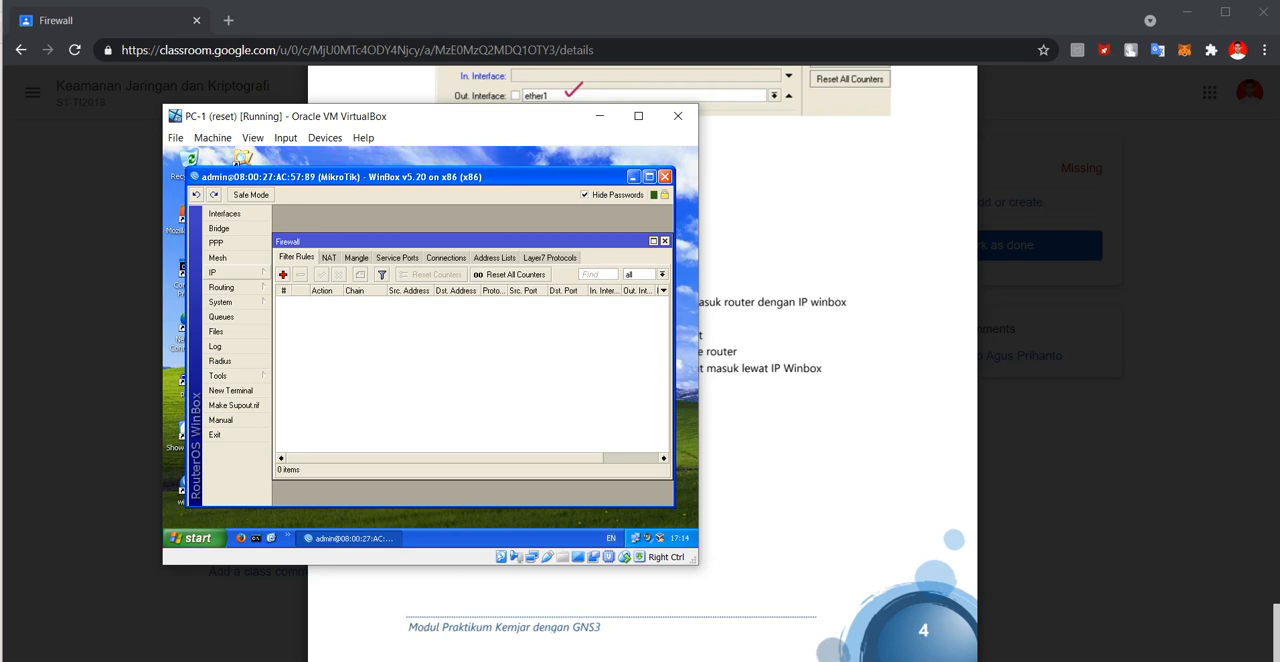
pyautogui.click(215, 272)
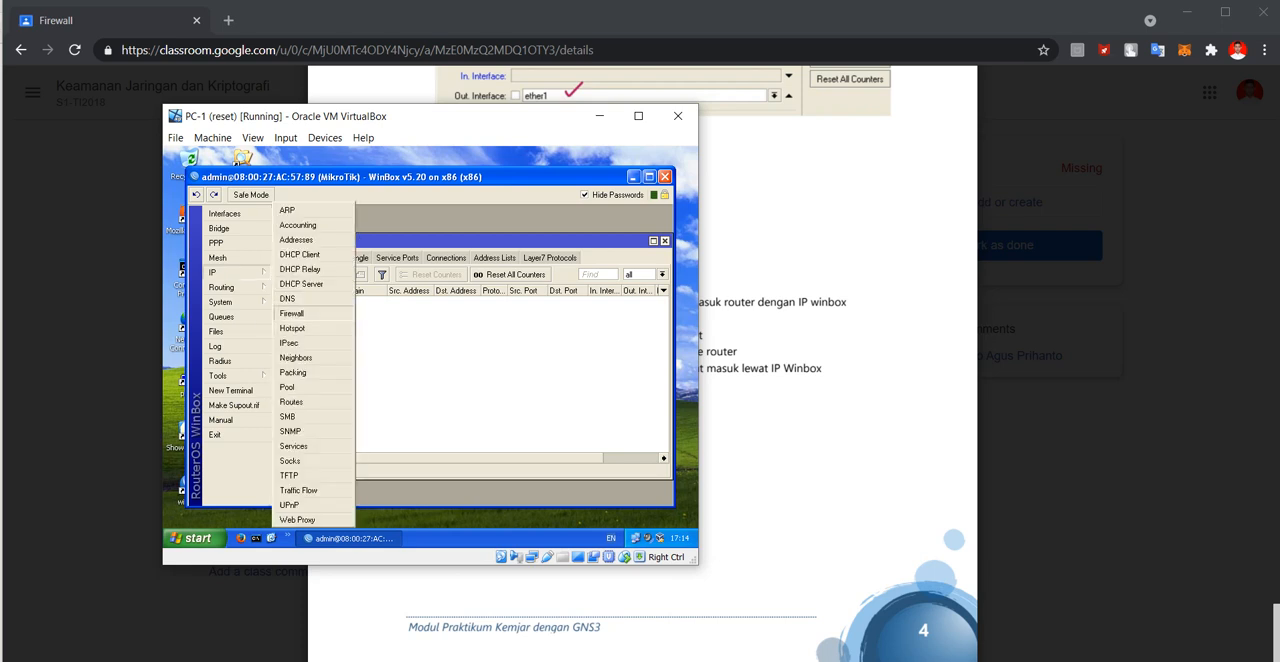
pyautogui.click(291, 313)
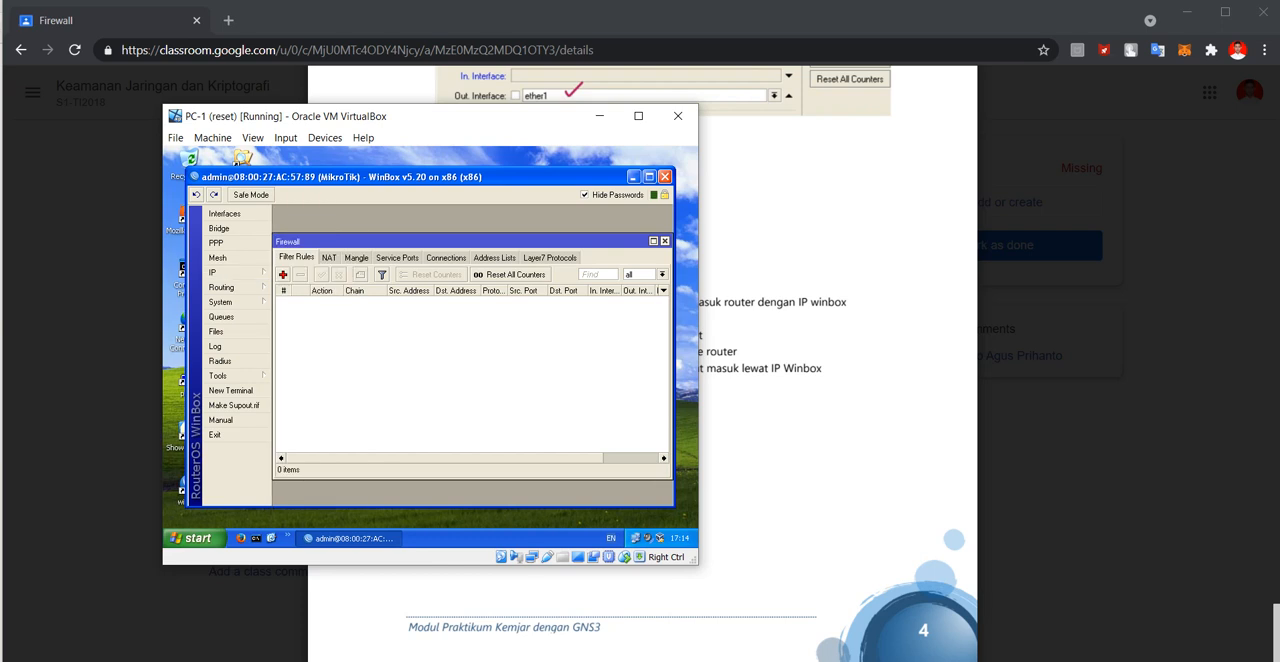
pyautogui.click(329, 258)
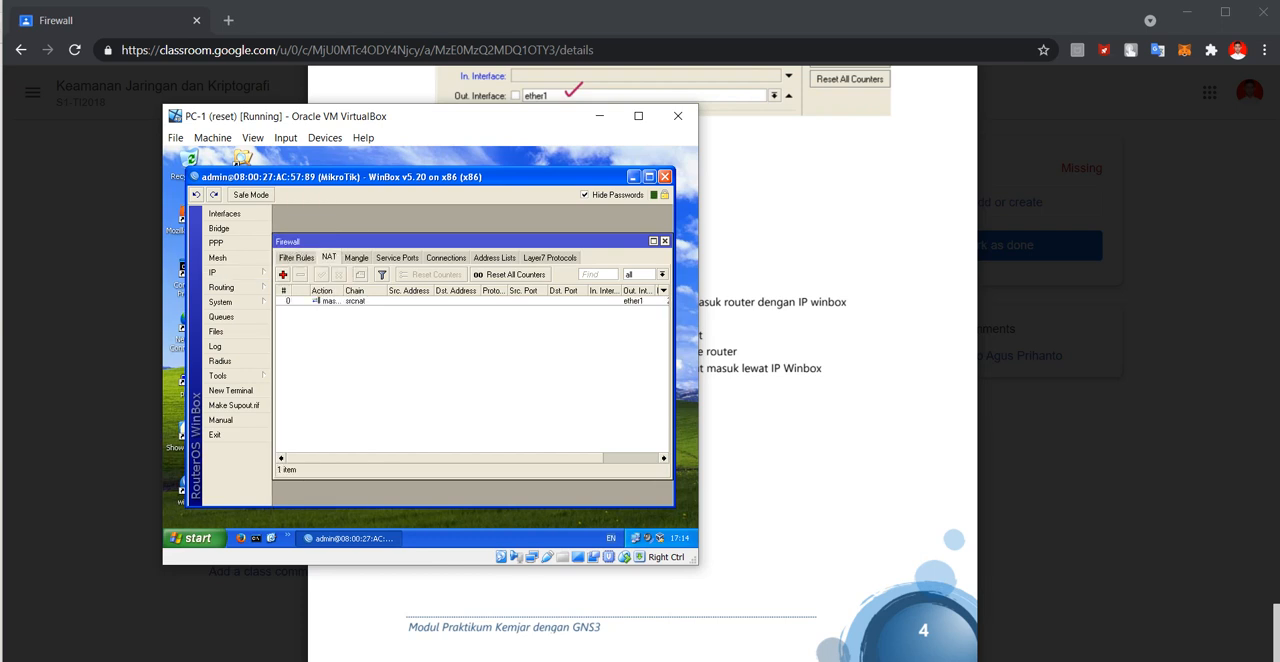
pyautogui.click(357, 258)
pyautogui.click(329, 258)
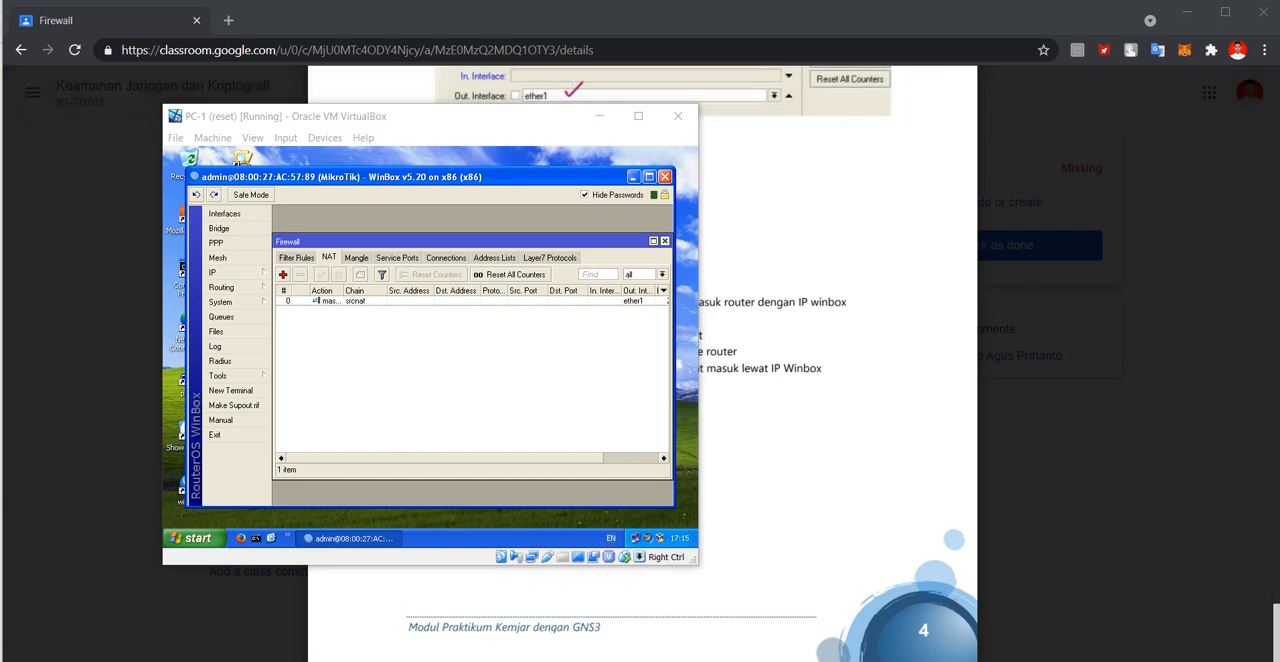
pyautogui.click(296, 258)
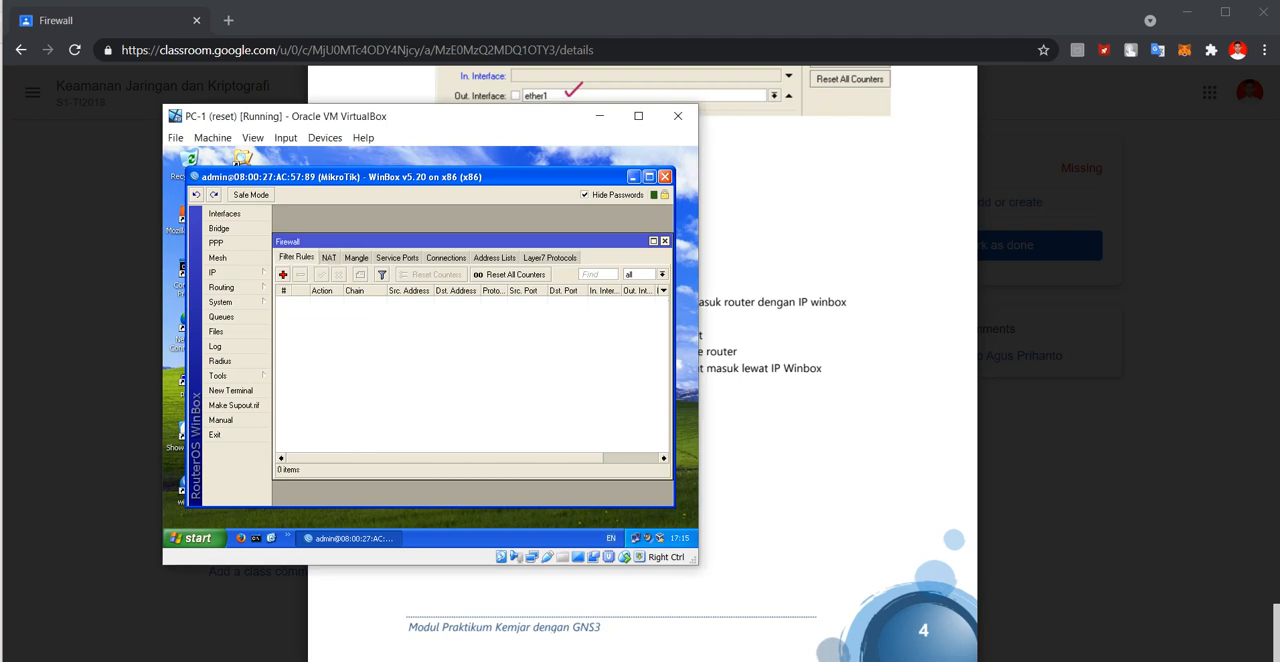
# Start a new firewall filter rule on the forward chain with source address 192.168.1.2.
pyautogui.click(283, 274)
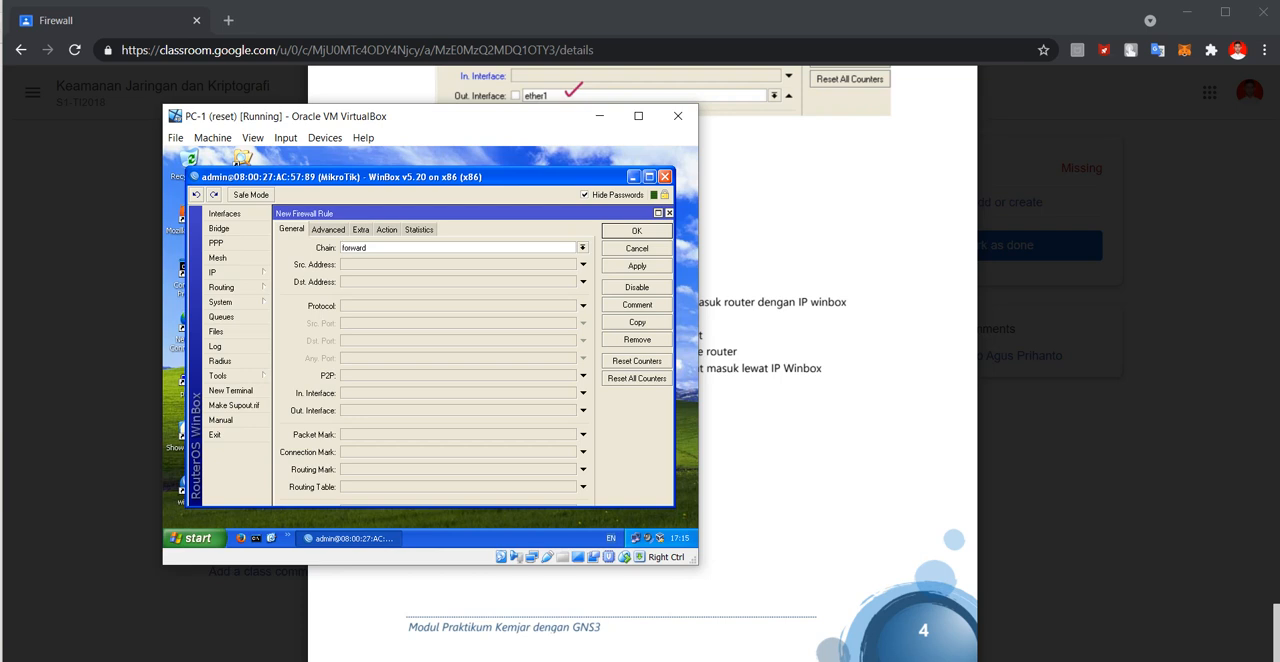
pyautogui.click(583, 265)
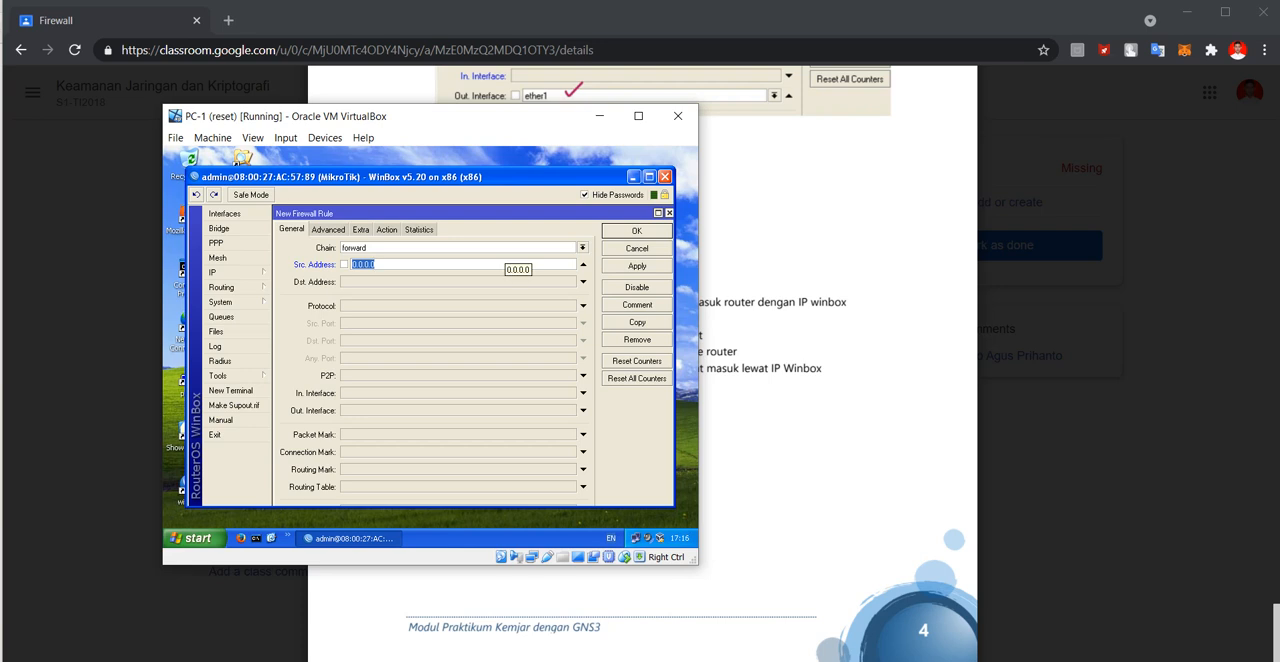
pyautogui.write('192.168.1.2')
# Set the new filter rule's action to drop, save the rule, and return to the module PDF.
pyautogui.click(387, 230)
pyautogui.click(583, 248)
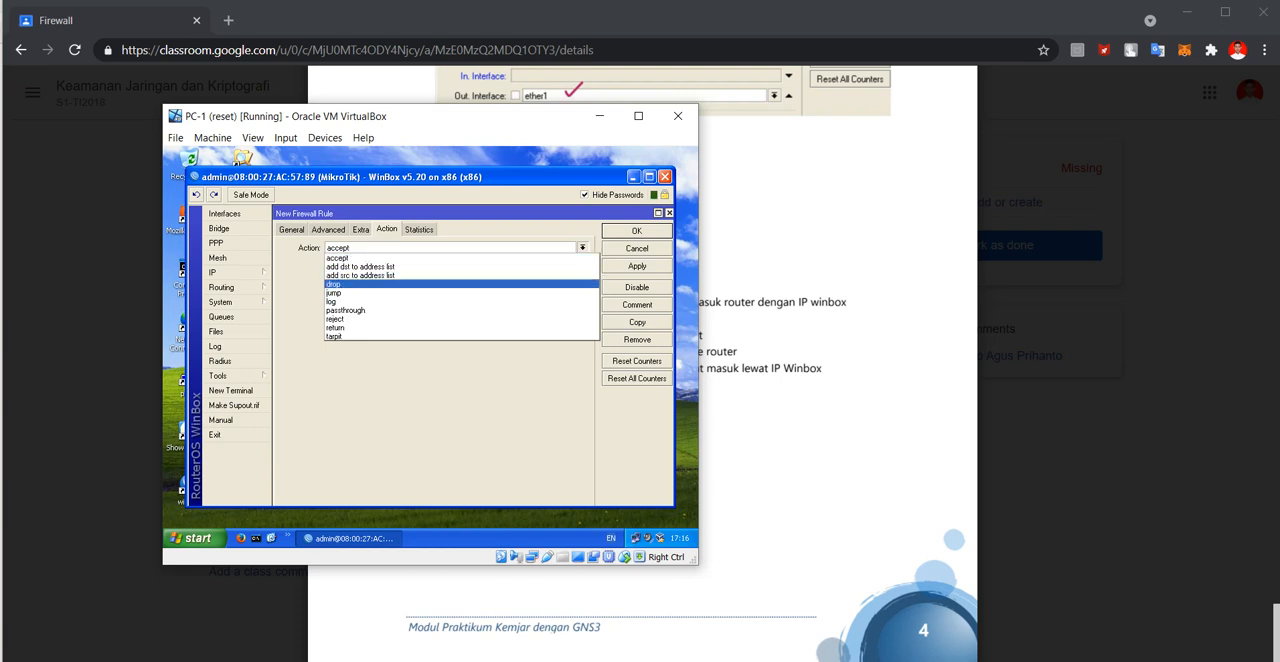
pyautogui.click(400, 284)
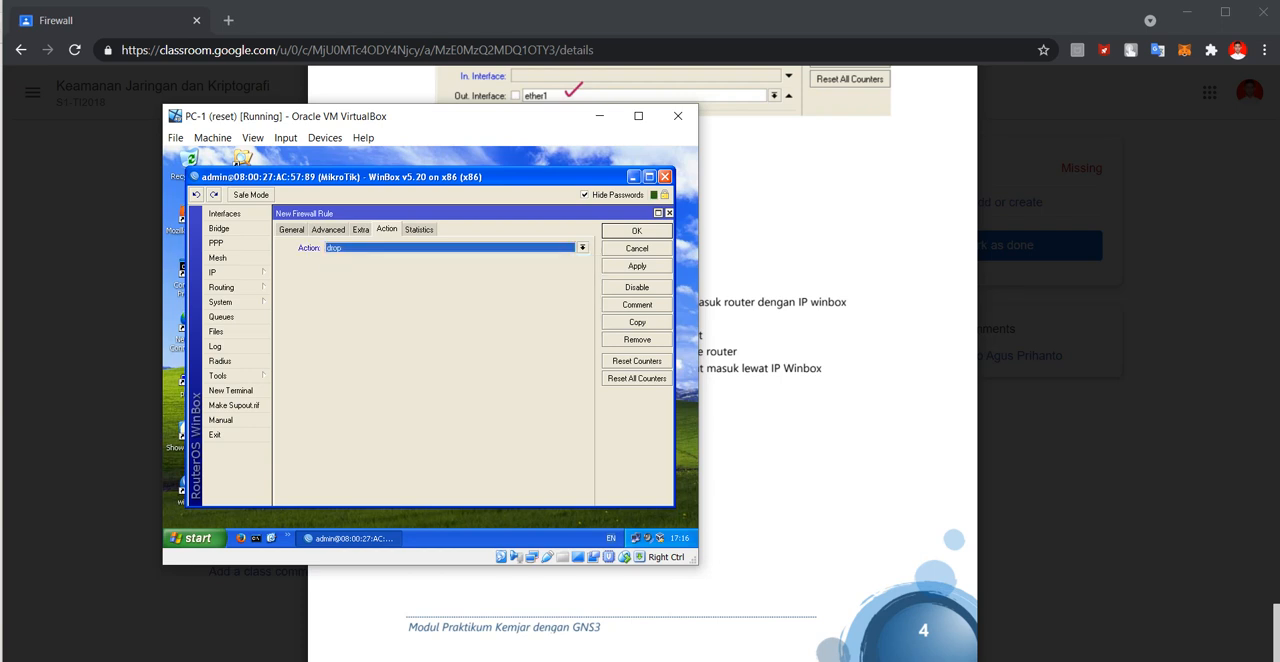
pyautogui.click(637, 231)
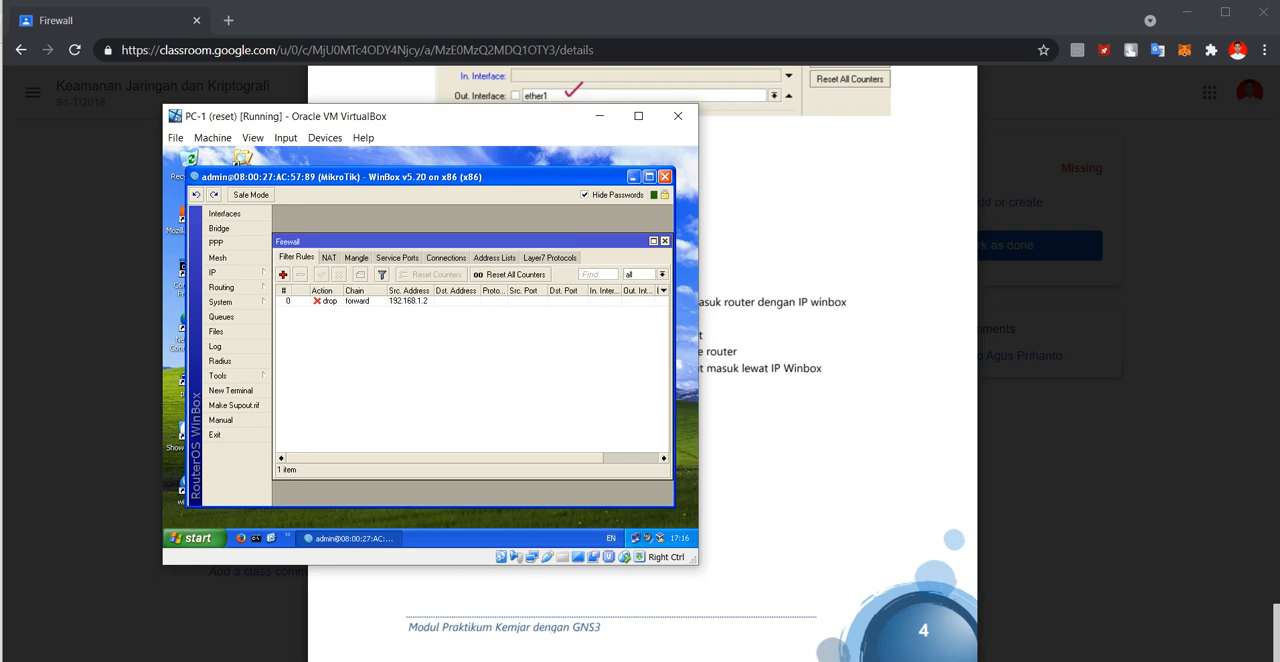
pyautogui.hotkey('alt', 'Tab')
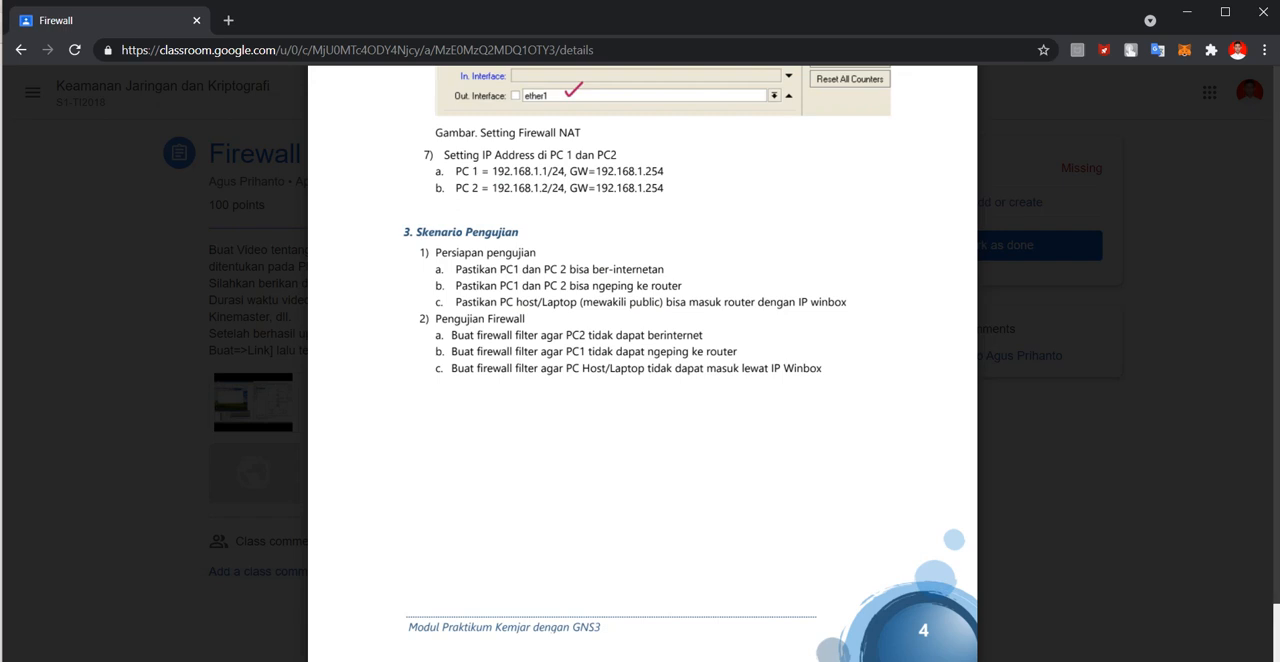
# Switch to PC-2 and test its internet access by searching the web for "youtube" in Firefox.
pyautogui.moveTo(838, 660)
pyautogui.click(827, 610)
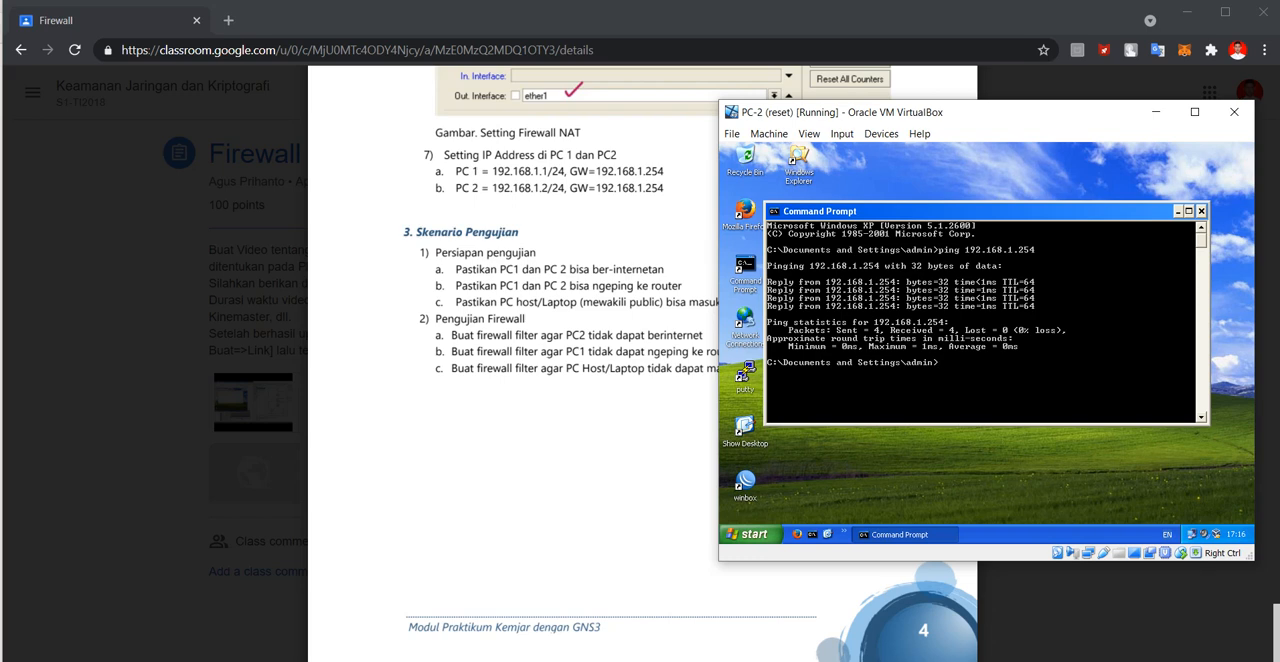
pyautogui.doubleClick(745, 211)
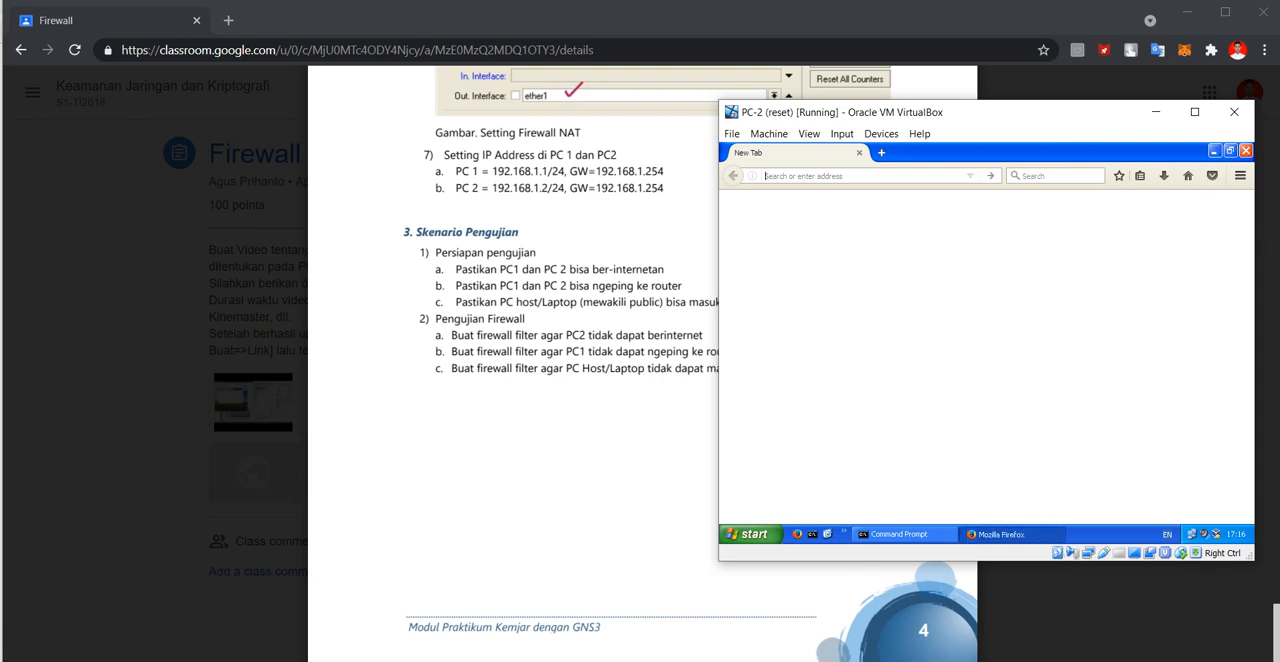
pyautogui.click(1057, 175)
pyautogui.write('yo')
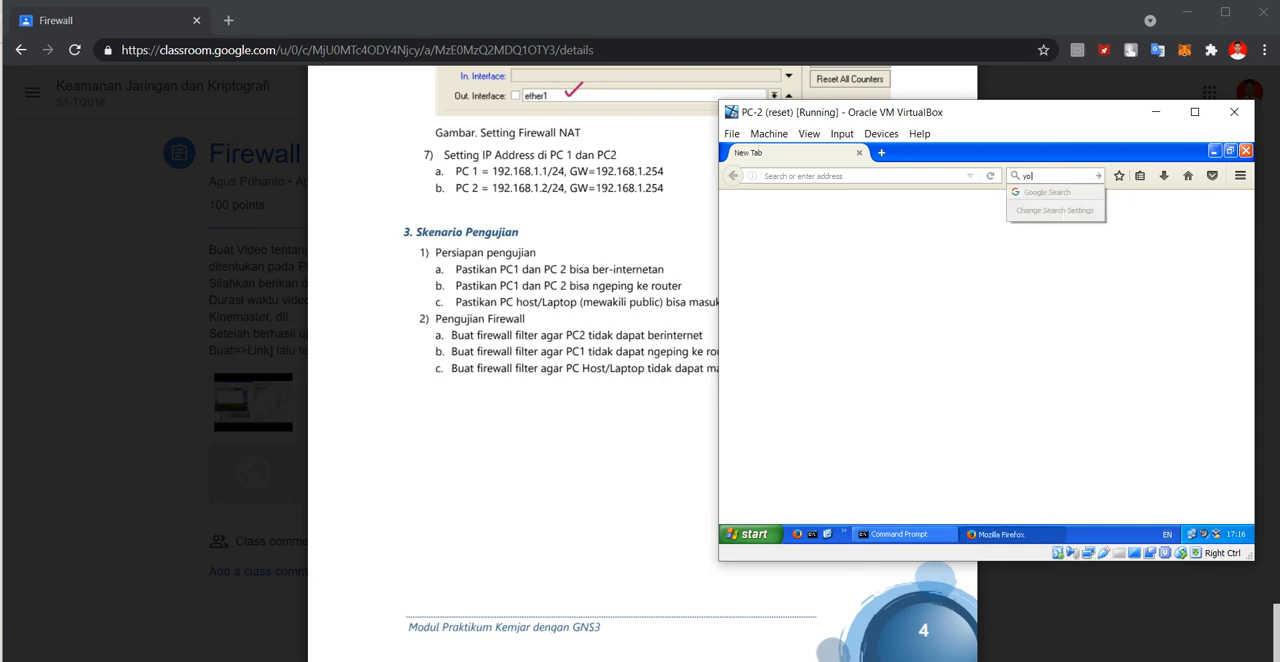
pyautogui.write('utube')
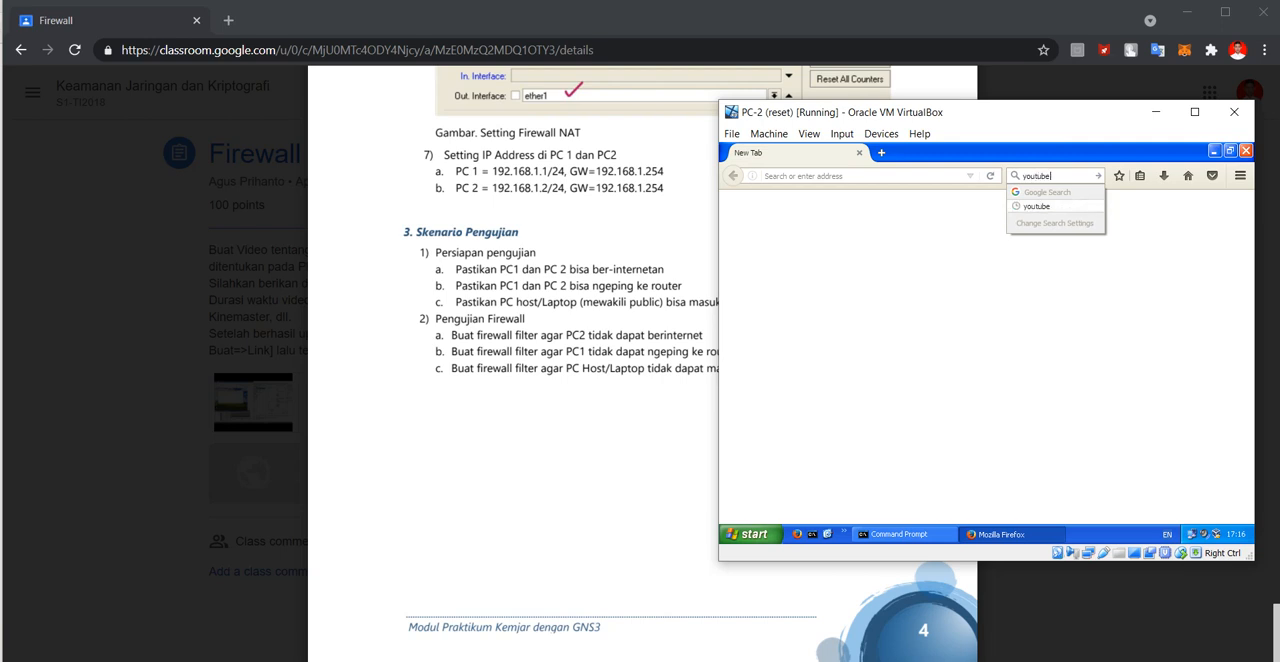
pyautogui.press('Return')
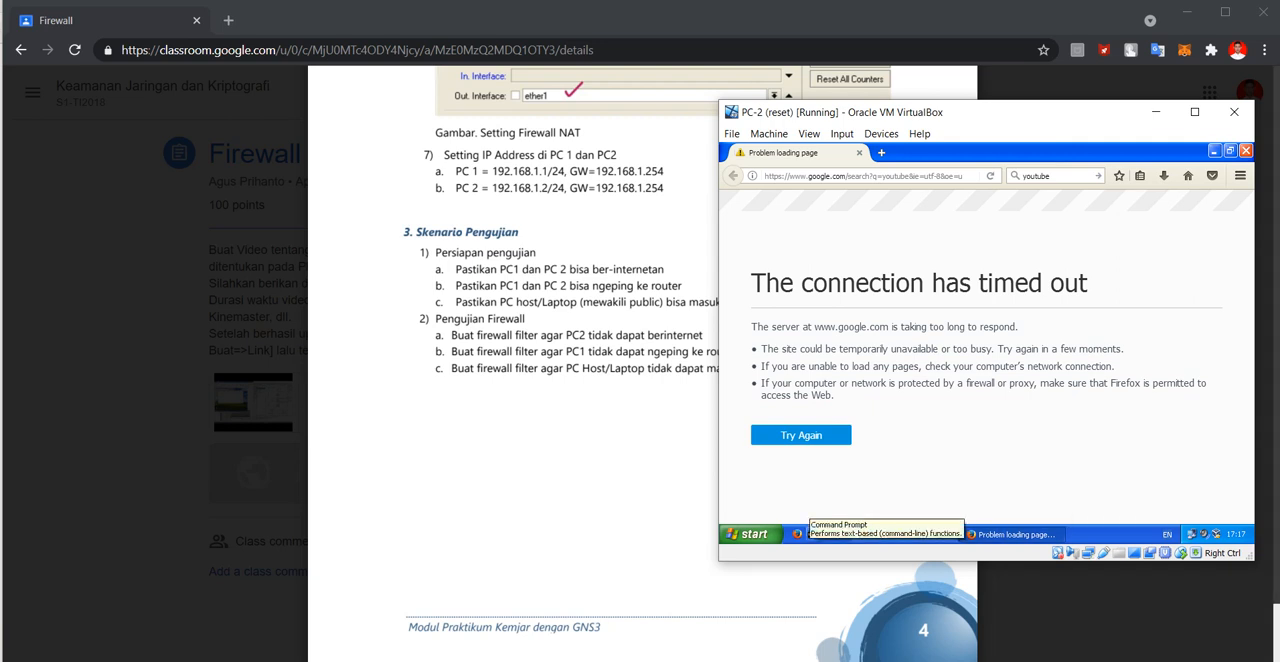
# Return to WinBox on PC-1 and start a new filter rule on the input chain with source address 192.168.1.1.
pyautogui.click(715, 635)
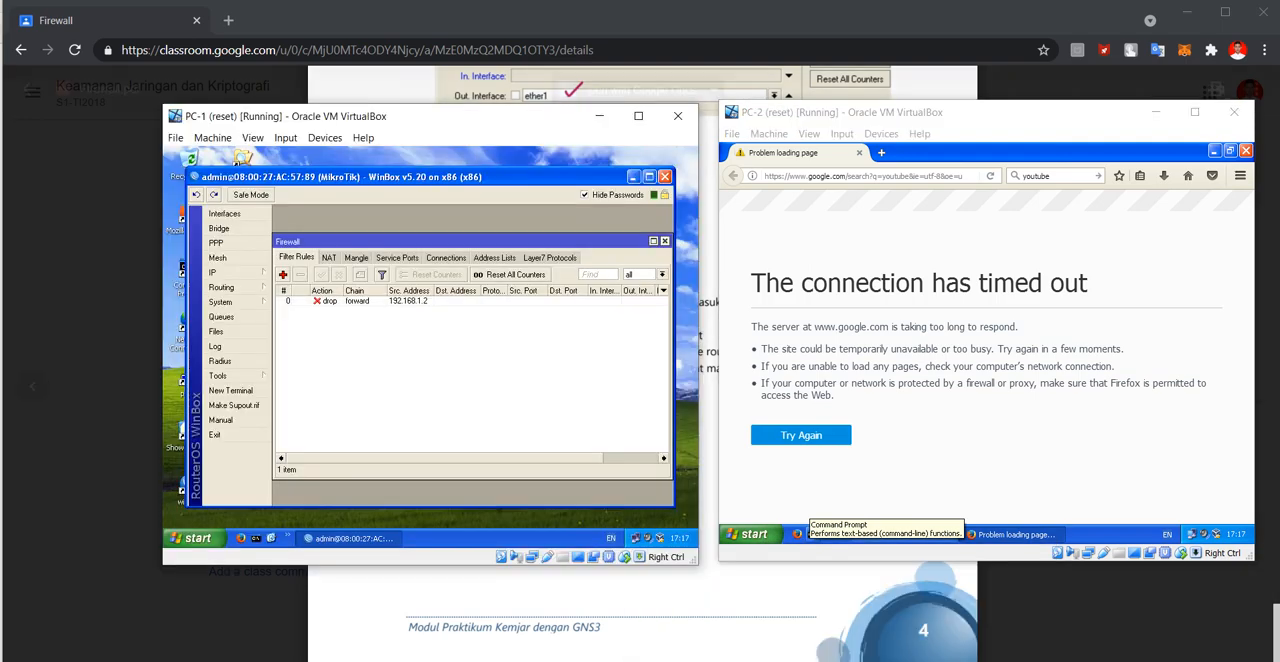
pyautogui.moveTo(420, 116); pyautogui.dragTo(677, 76)
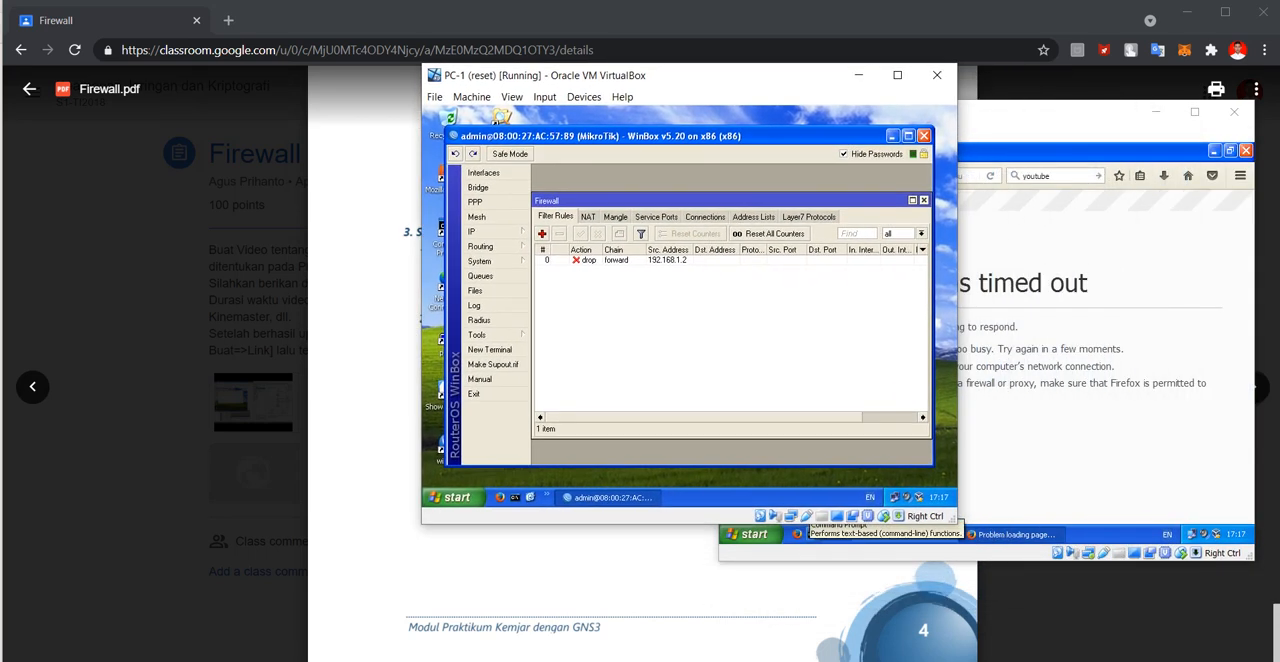
pyautogui.click(542, 233)
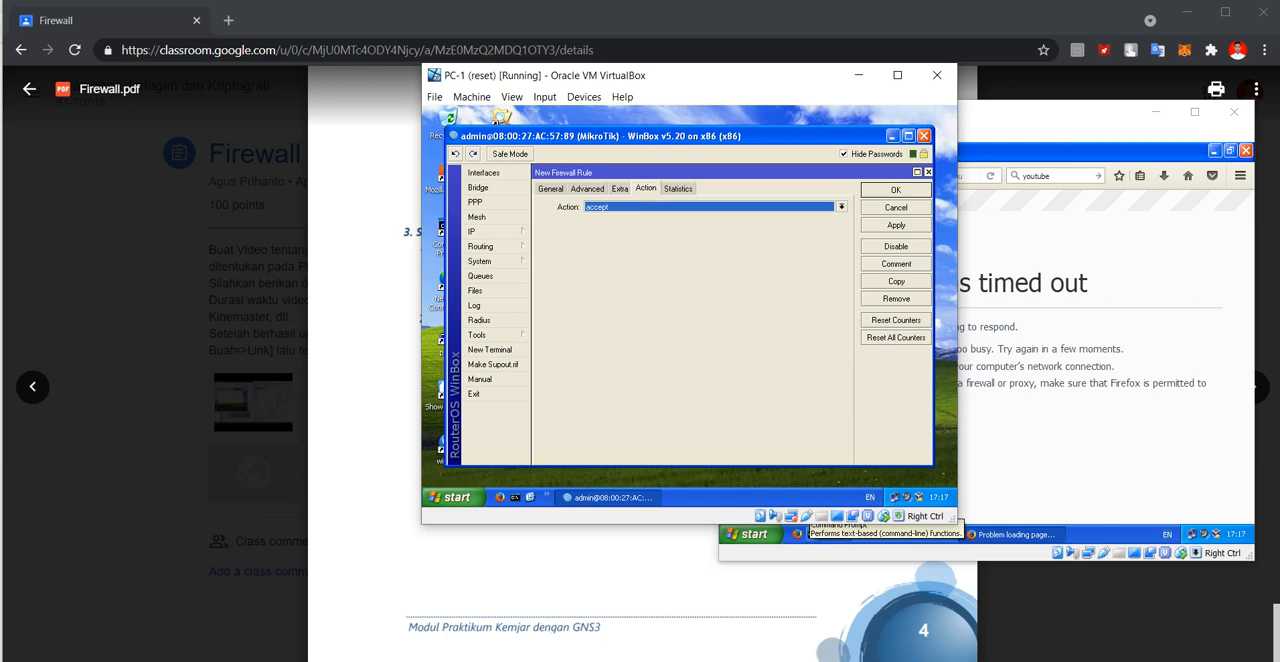
pyautogui.click(550, 189)
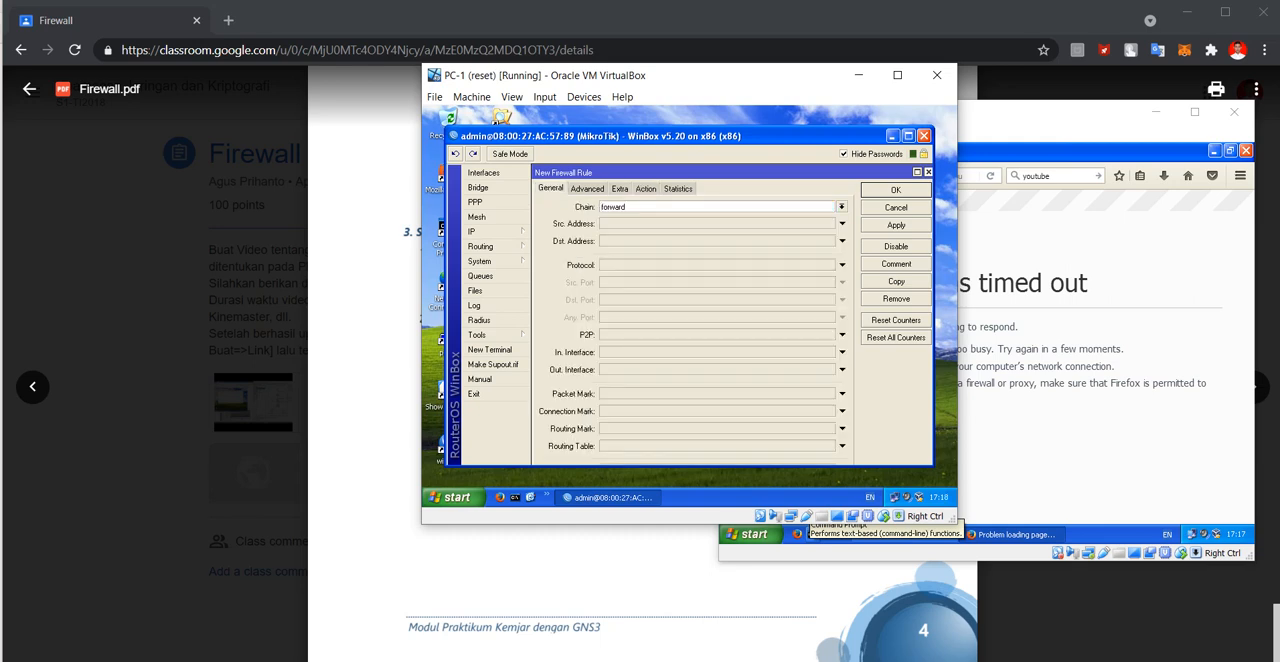
pyautogui.click(842, 207)
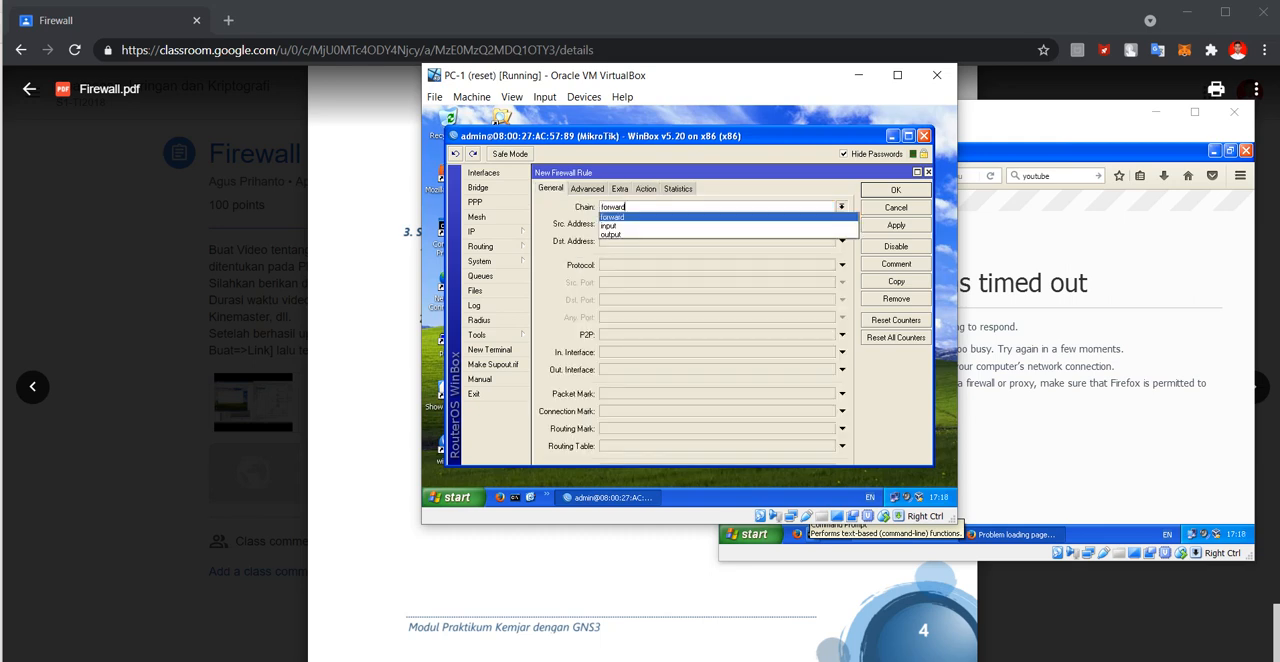
pyautogui.click(720, 226)
pyautogui.click(842, 224)
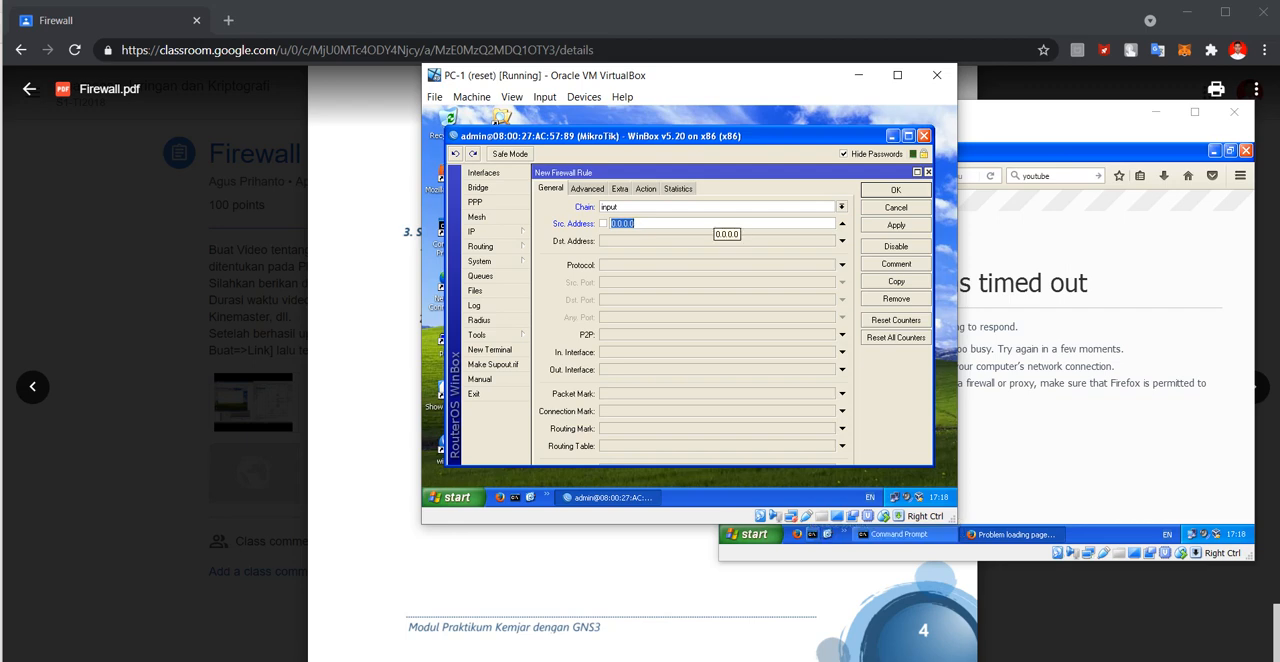
pyautogui.write('192.168.1.1')
# Set the action of the 192.168.1.1 input rule to drop and save the rule.
pyautogui.click(646, 189)
pyautogui.click(842, 207)
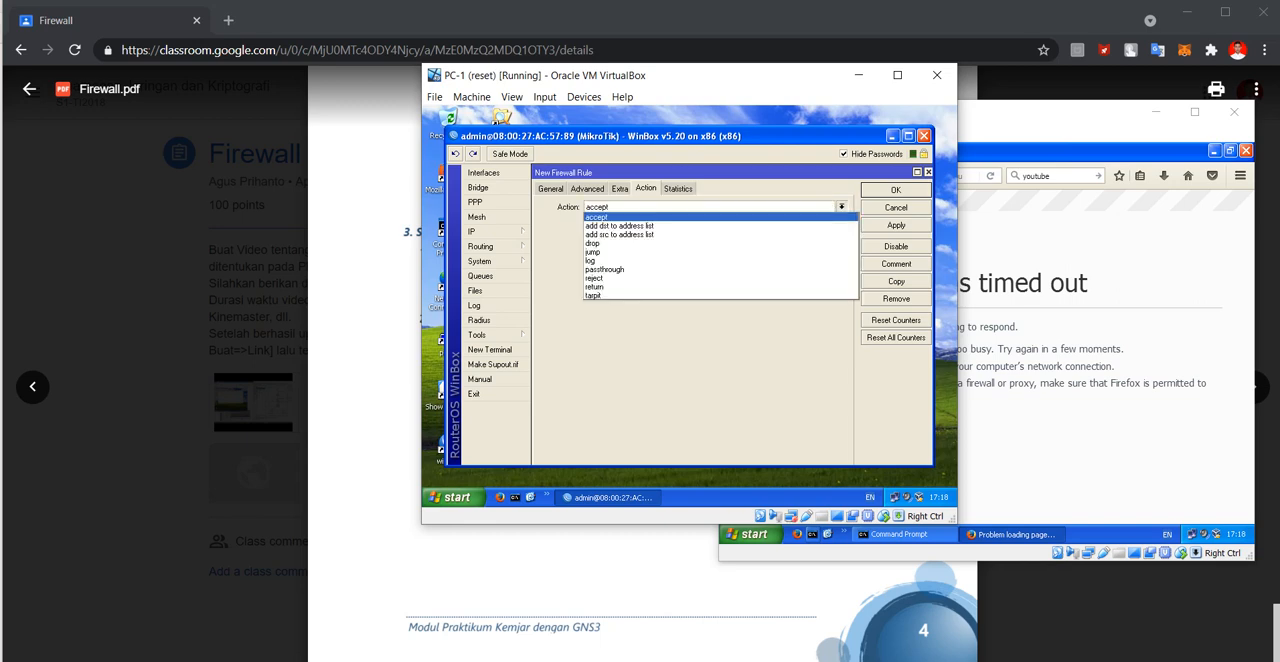
pyautogui.click(700, 243)
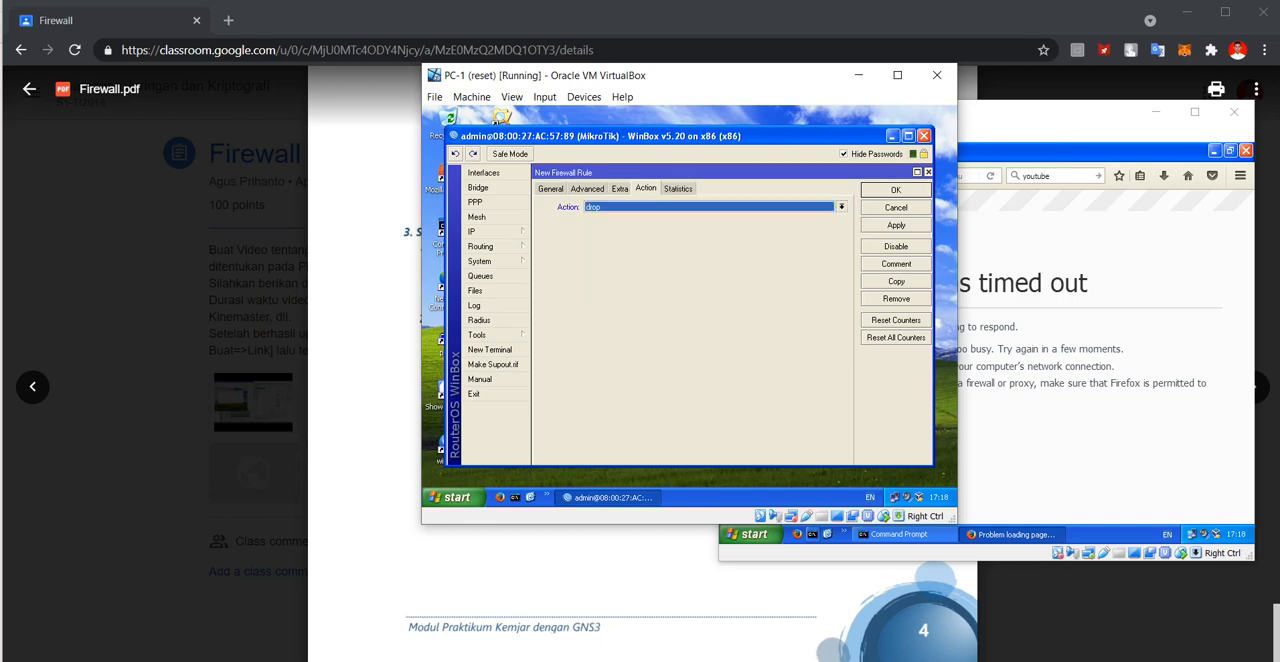
pyautogui.click(896, 190)
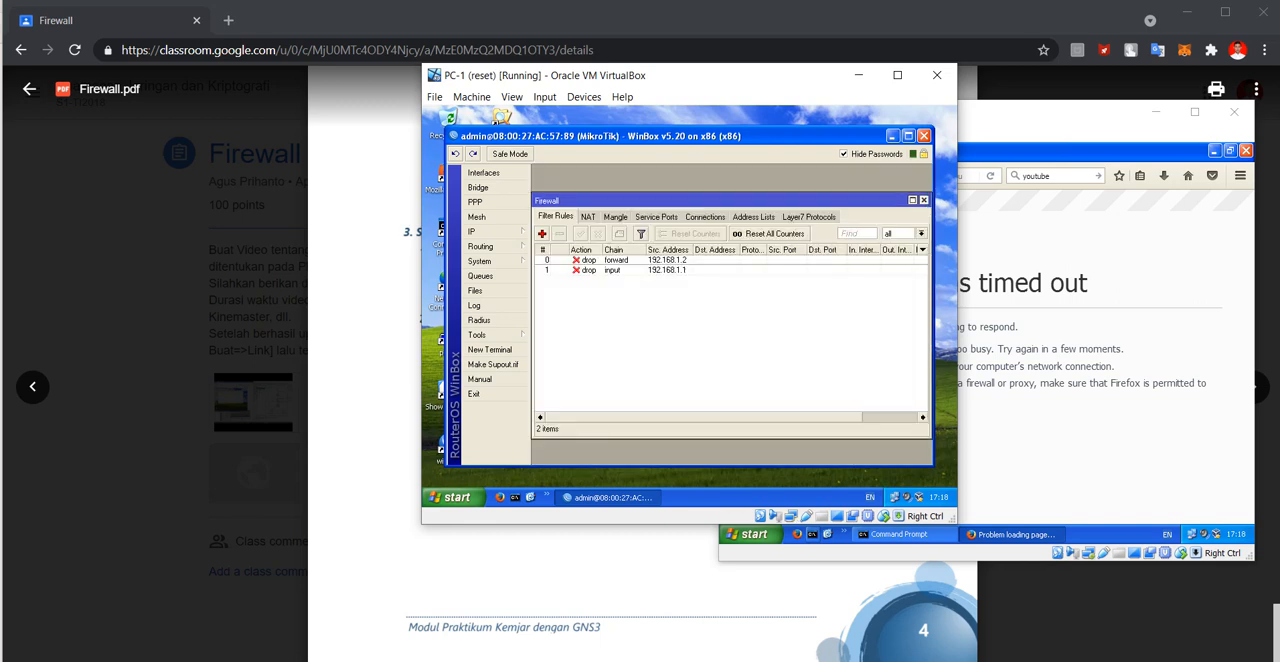
# Minimize WinBox on PC-1, ping the router at 192.168.1.254 from Command Prompt, and stop the ping.
pyautogui.click(515, 497)
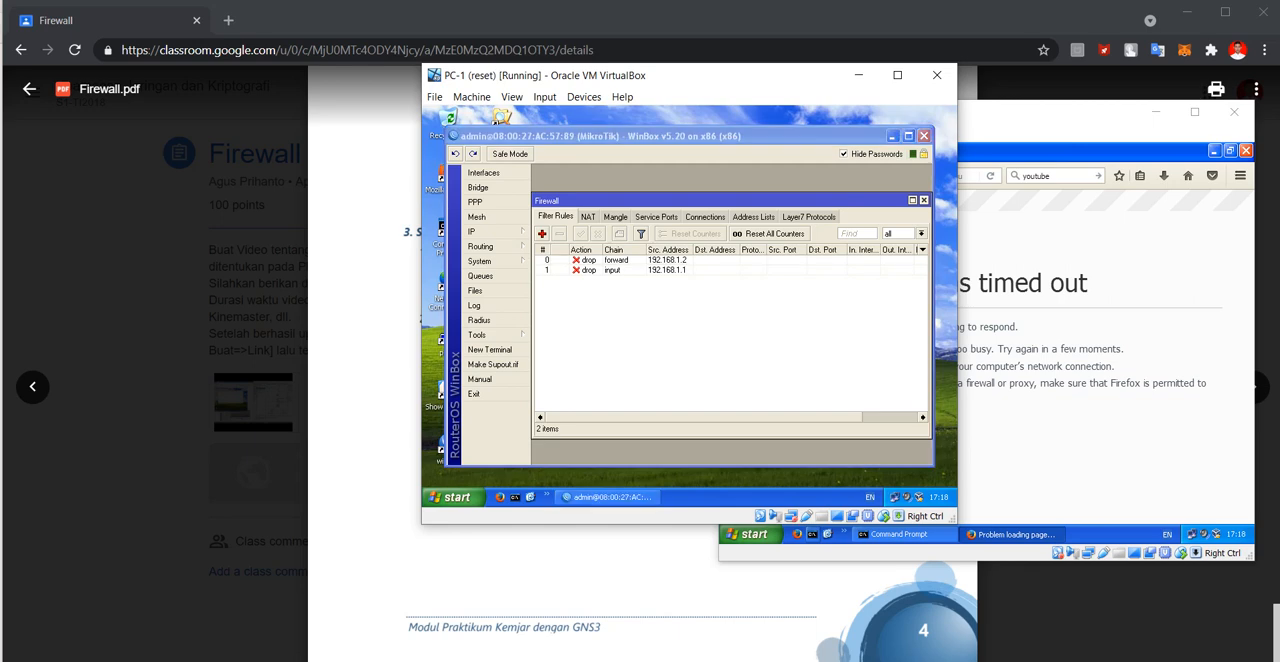
pyautogui.click(893, 136)
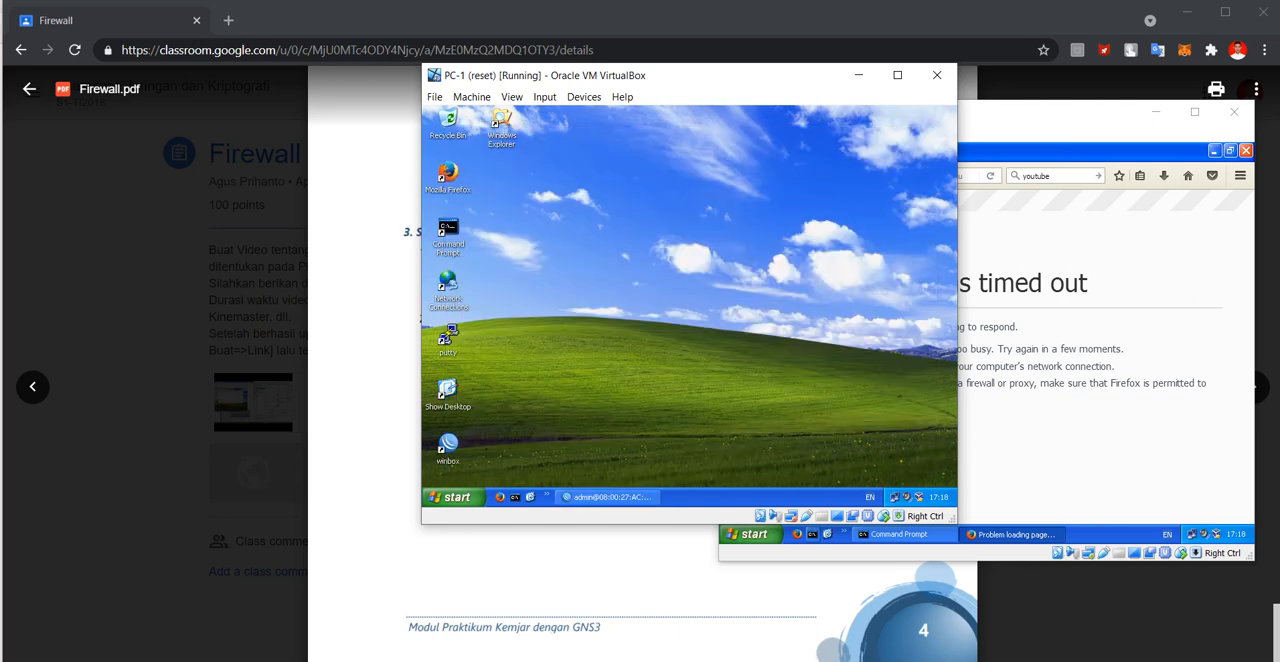
pyautogui.doubleClick(448, 229)
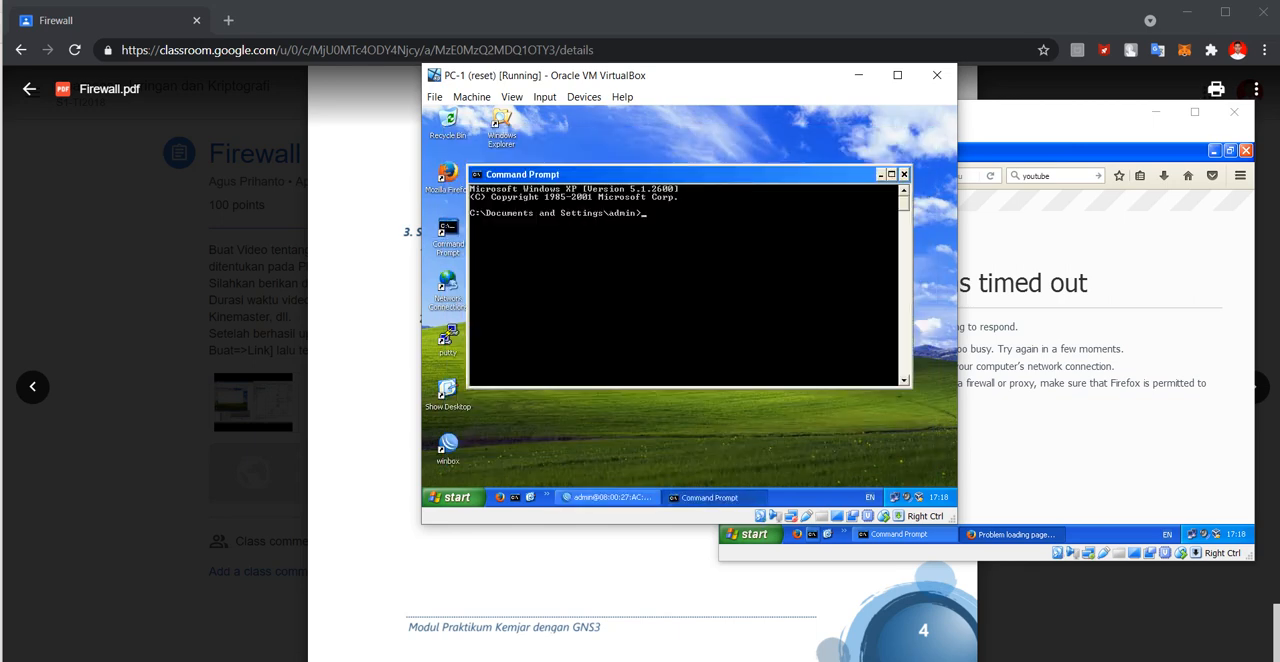
pyautogui.write('ping 192.168.1.254')
pyautogui.press('Return')
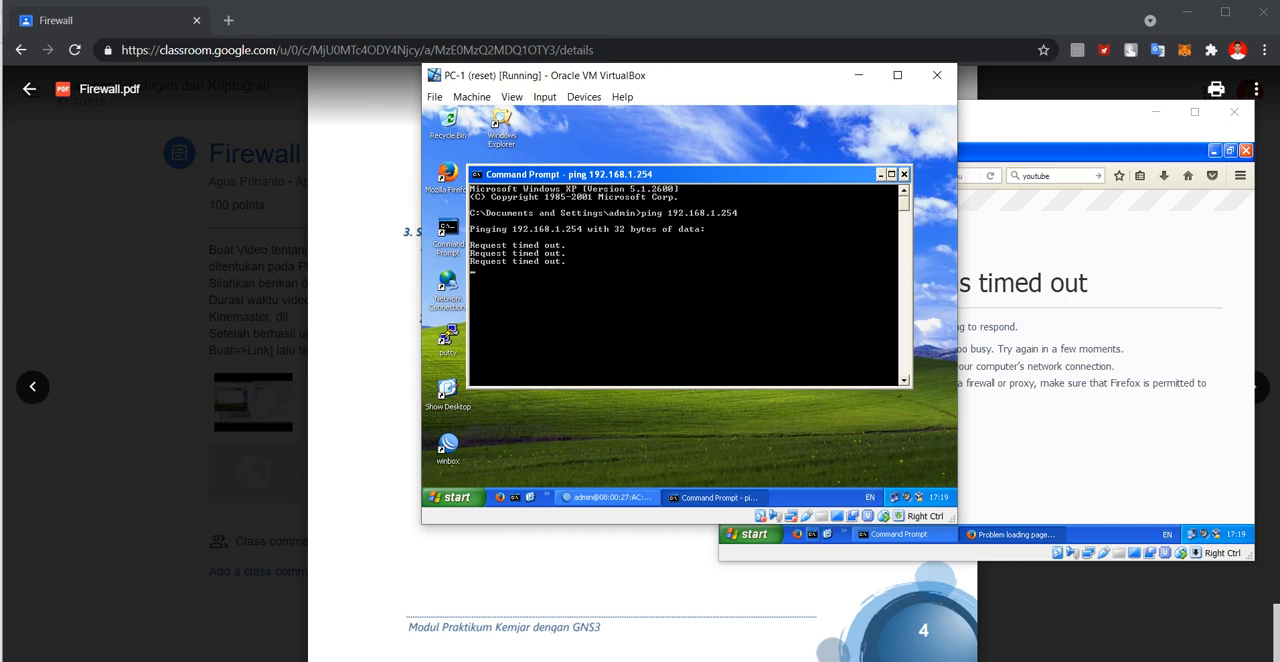
pyautogui.hotkey('ctrl', 'c')
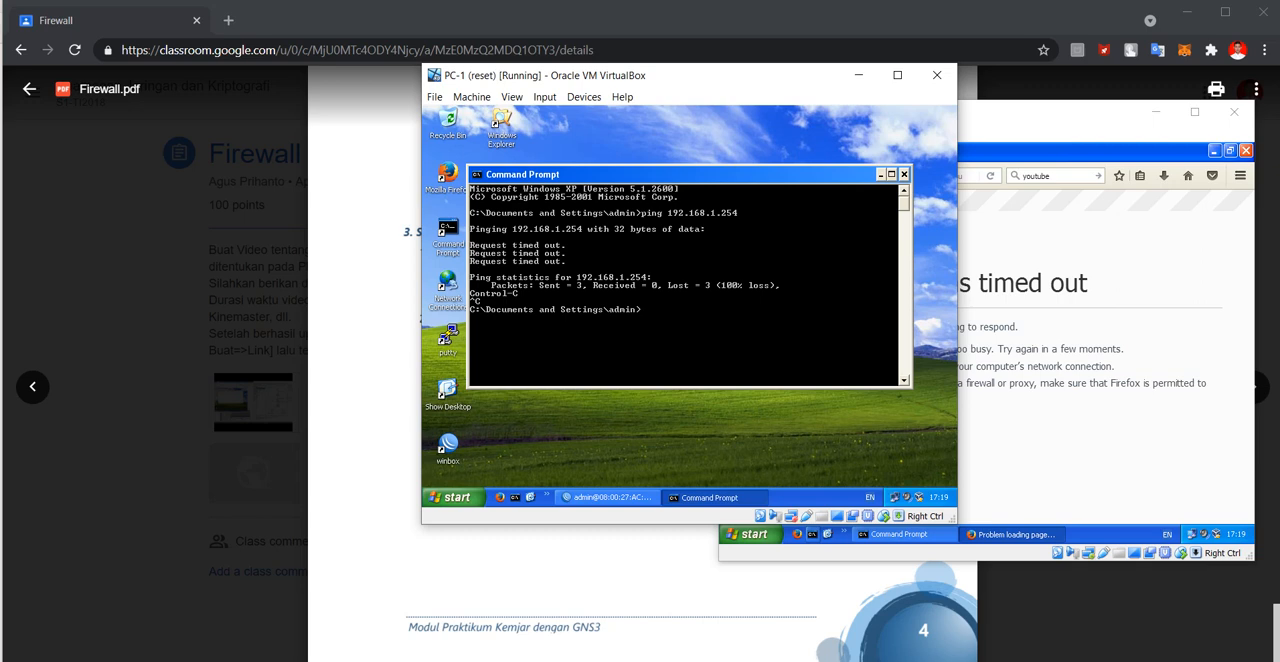
# Minimize Command Prompt, restore WinBox, check the module PDF for the next firewall task, and return to PC-1.
pyautogui.click(880, 174)
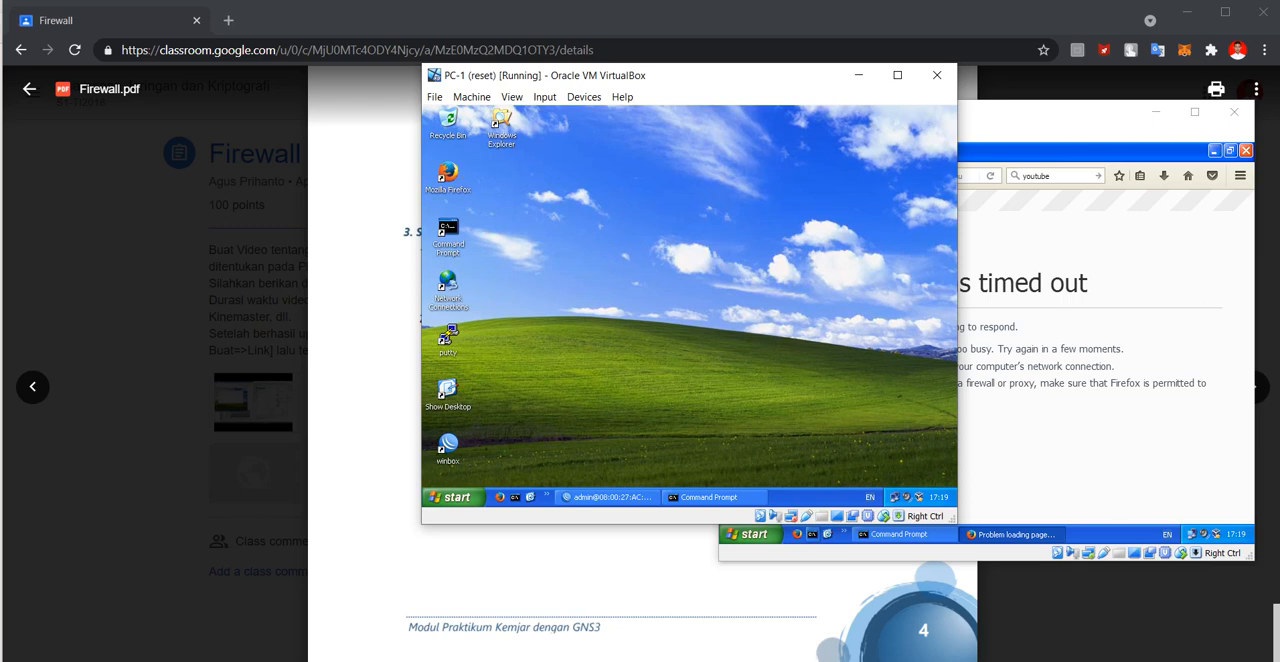
pyautogui.click(608, 497)
pyautogui.click(600, 565)
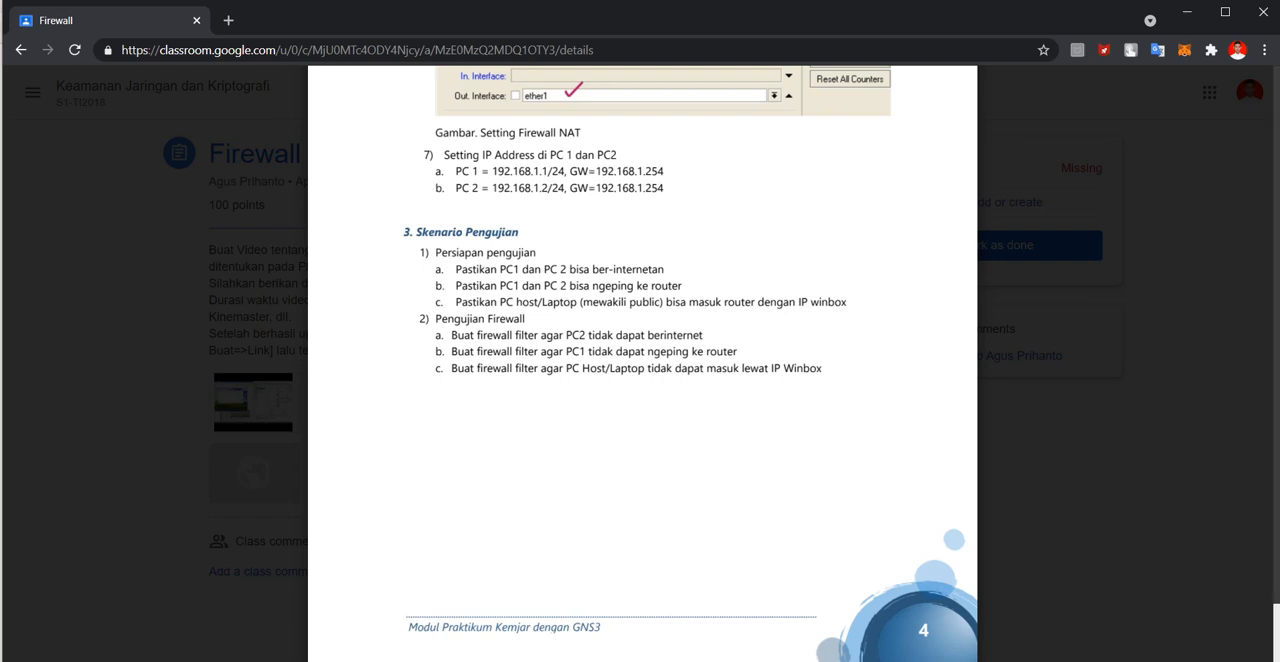
pyautogui.click(838, 660)
pyautogui.click(697, 612)
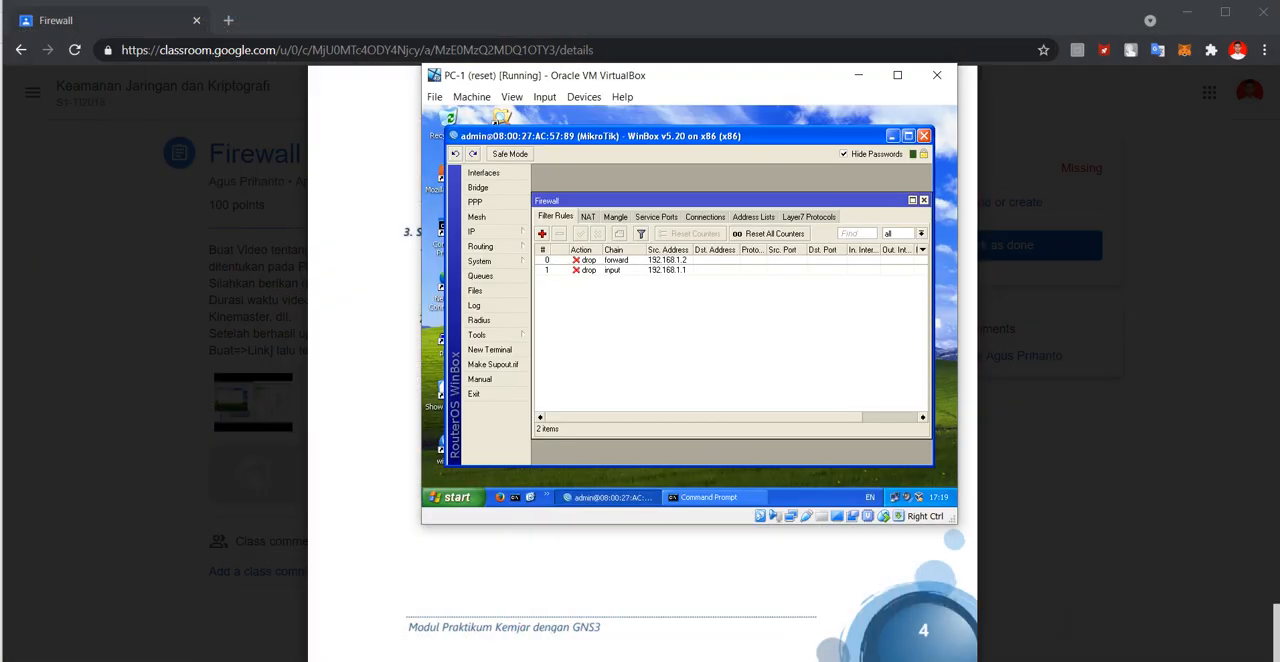
# Start another filter rule on the input chain with ether1 as the incoming interface.
pyautogui.click(542, 233)
pyautogui.click(551, 189)
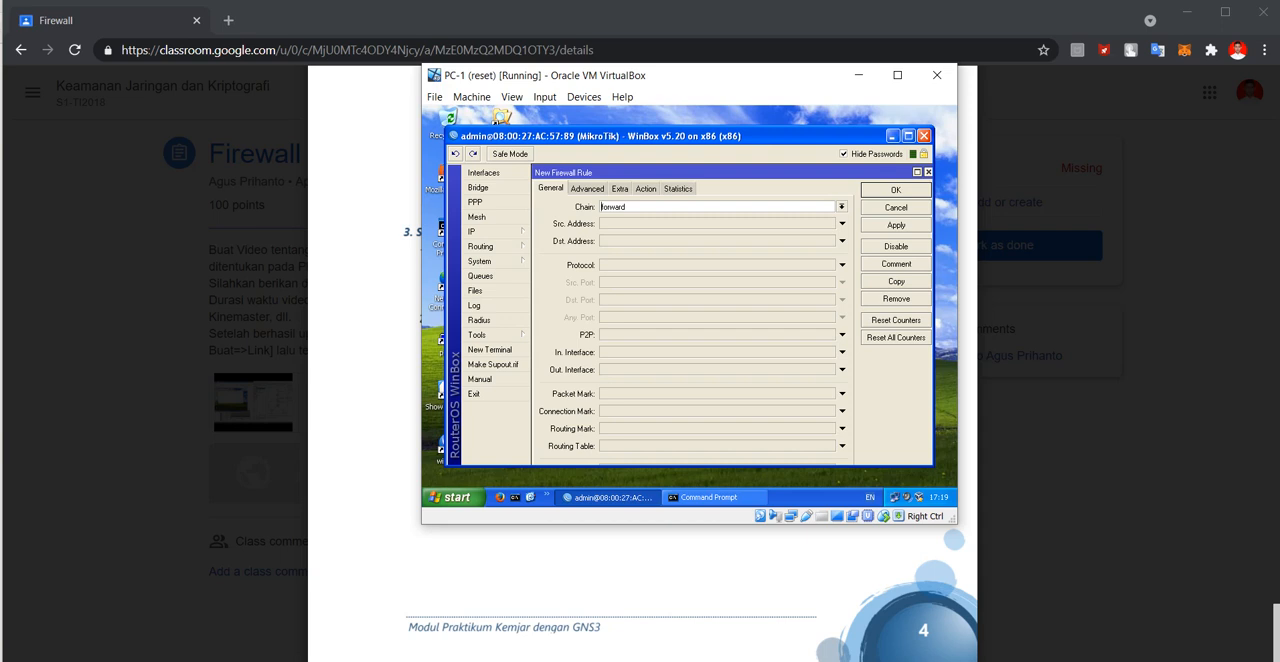
pyautogui.click(842, 207)
pyautogui.click(700, 226)
pyautogui.click(842, 352)
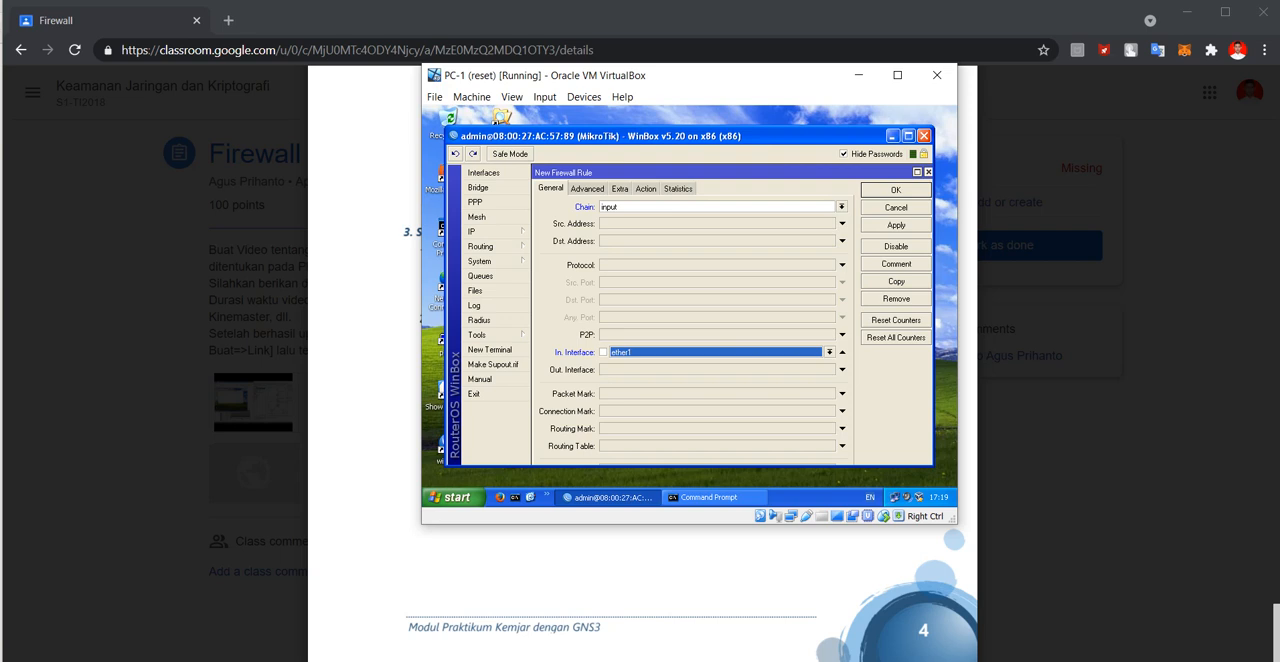
# Set the action of the ether1 input rule to drop and save the rule.
pyautogui.click(646, 189)
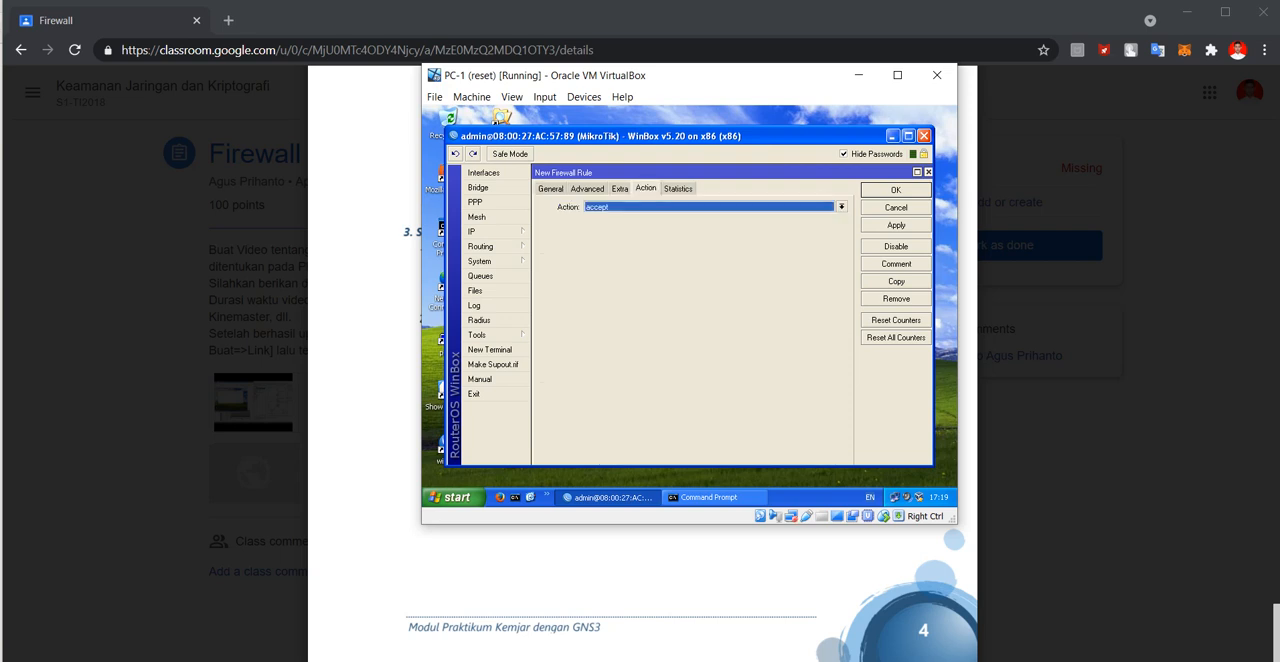
pyautogui.click(842, 207)
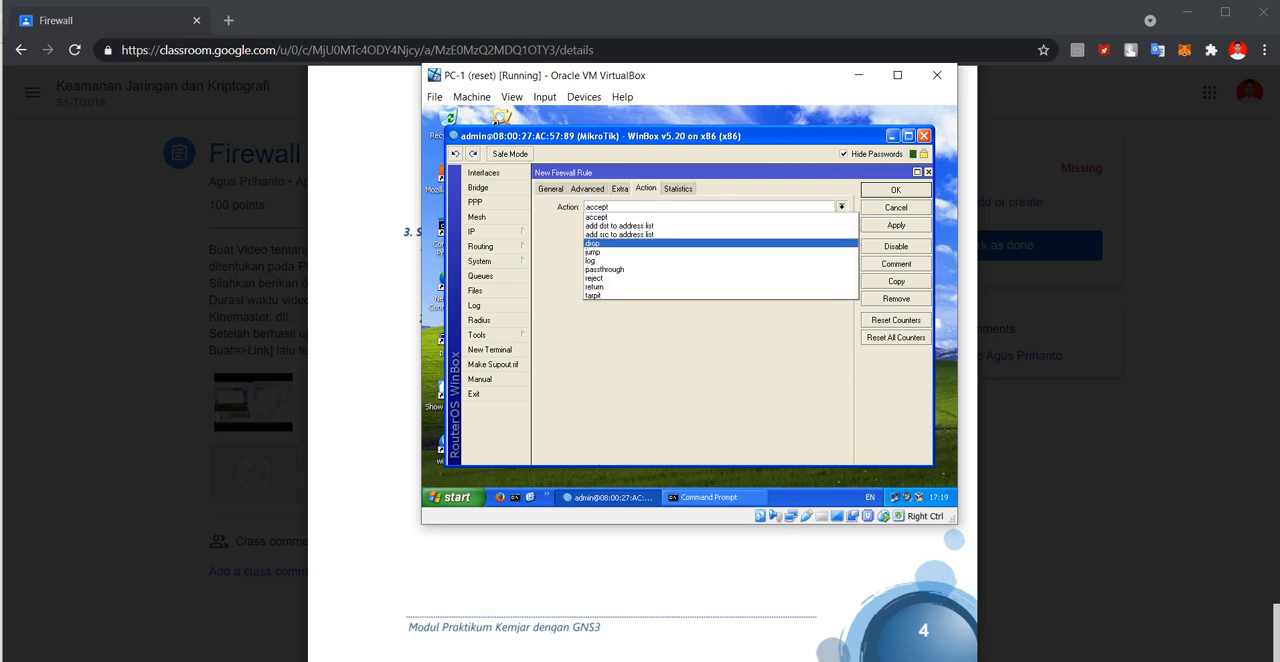
pyautogui.click(624, 244)
pyautogui.click(896, 190)
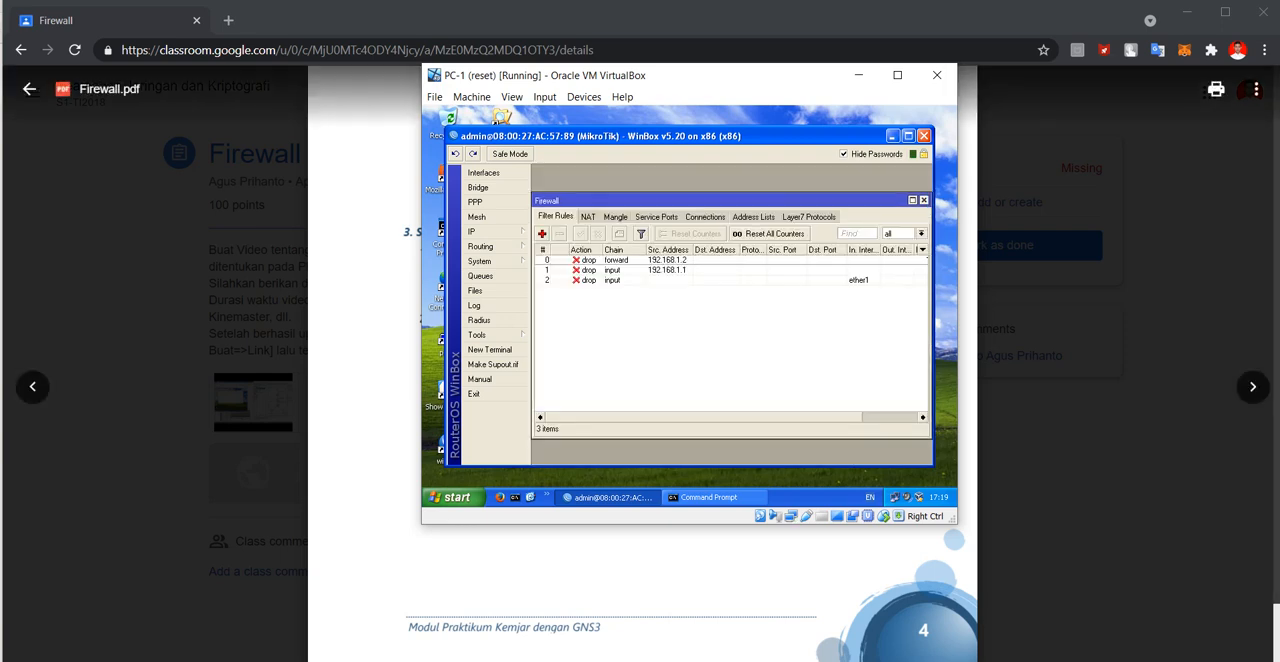
# Switch to the host's WinBox session on 192.168.137.201 and close it.
pyautogui.hotkey('alt', 'Tab')
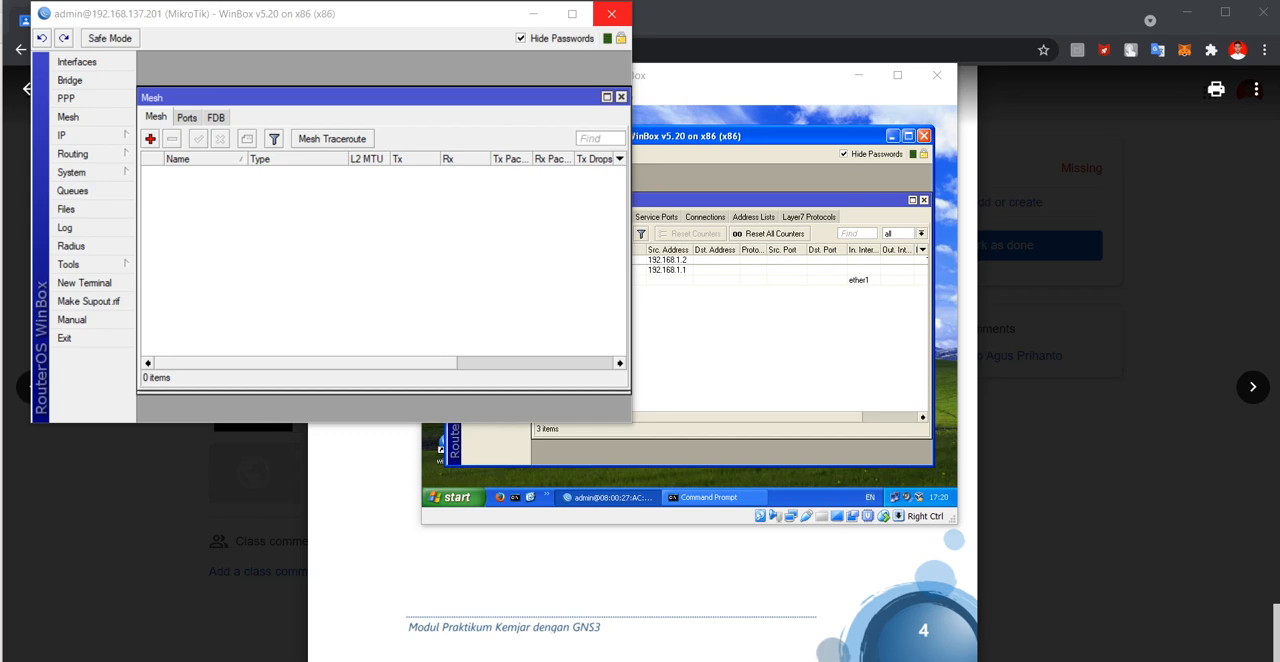
pyautogui.click(612, 14)
pyautogui.hotkey('alt', 'Tab')
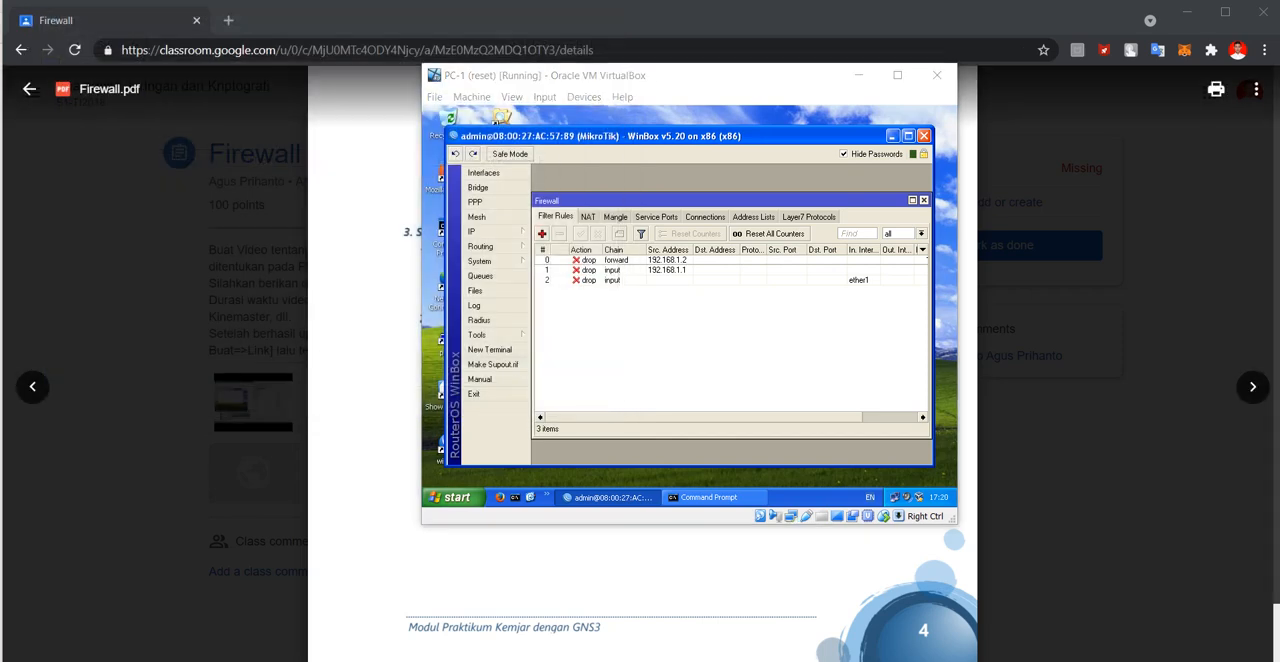
# Launch winbox-2.2.18.exe on the host, try to connect to 192.168.137.201 as admin, and cancel the connection attempt.
pyautogui.press('super')
pyautogui.write('w')
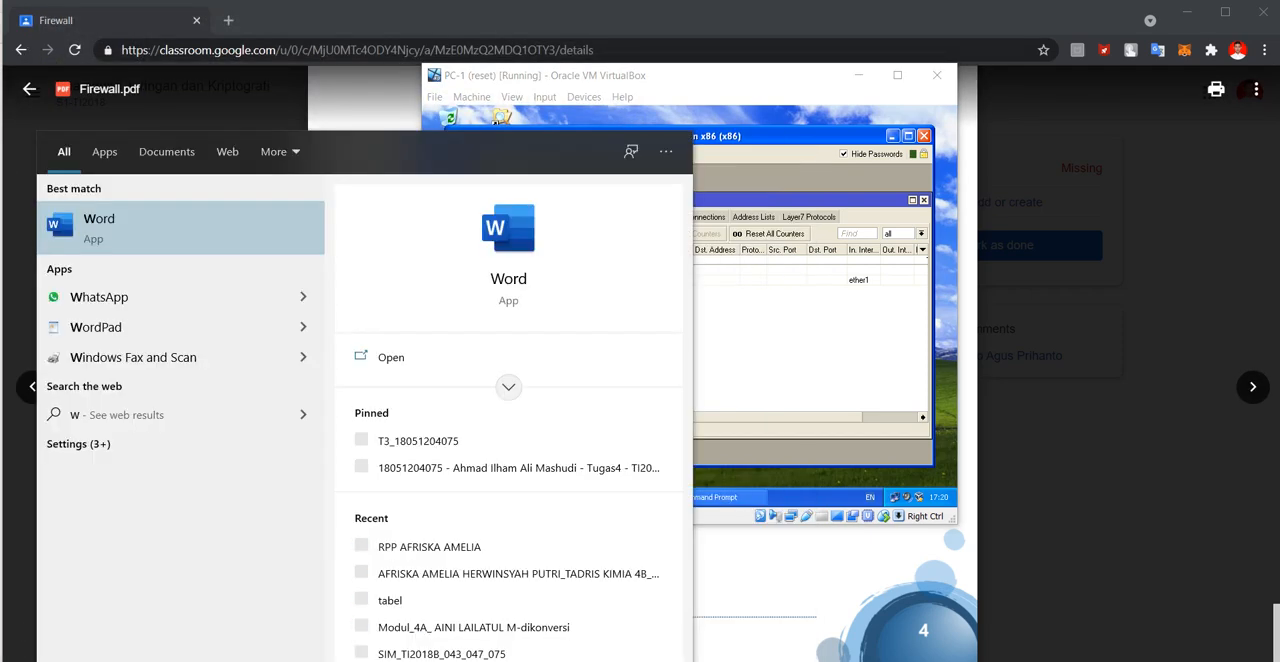
pyautogui.write('in')
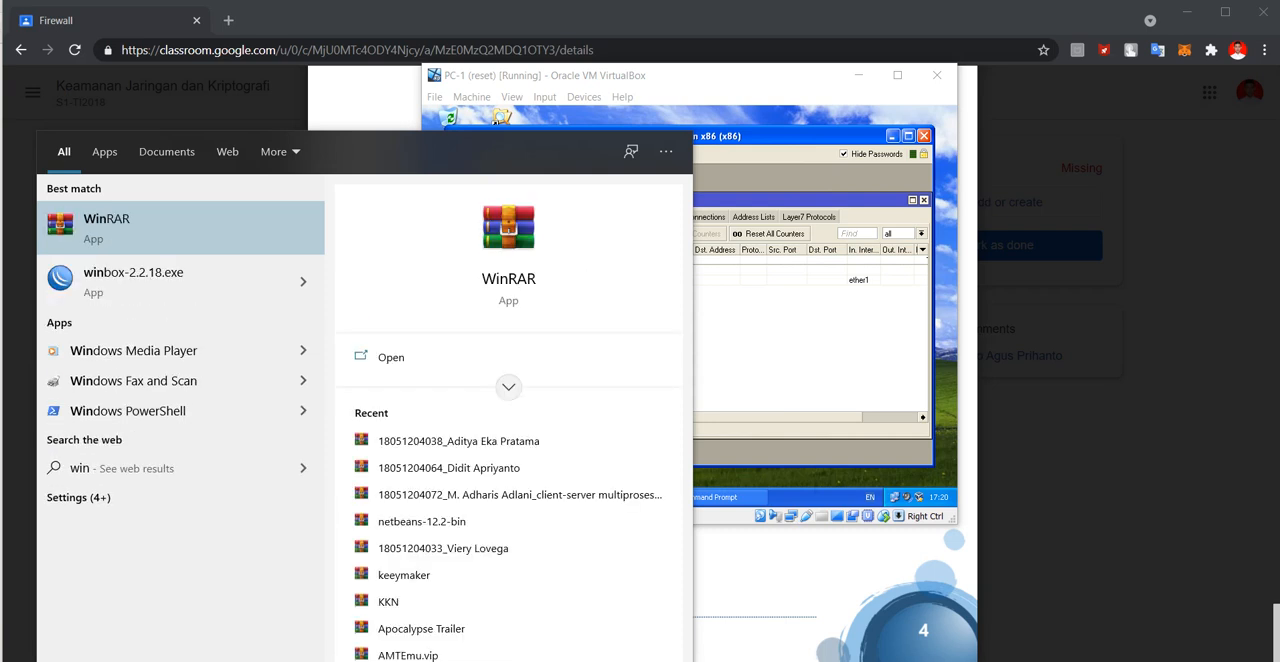
pyautogui.press('Down')
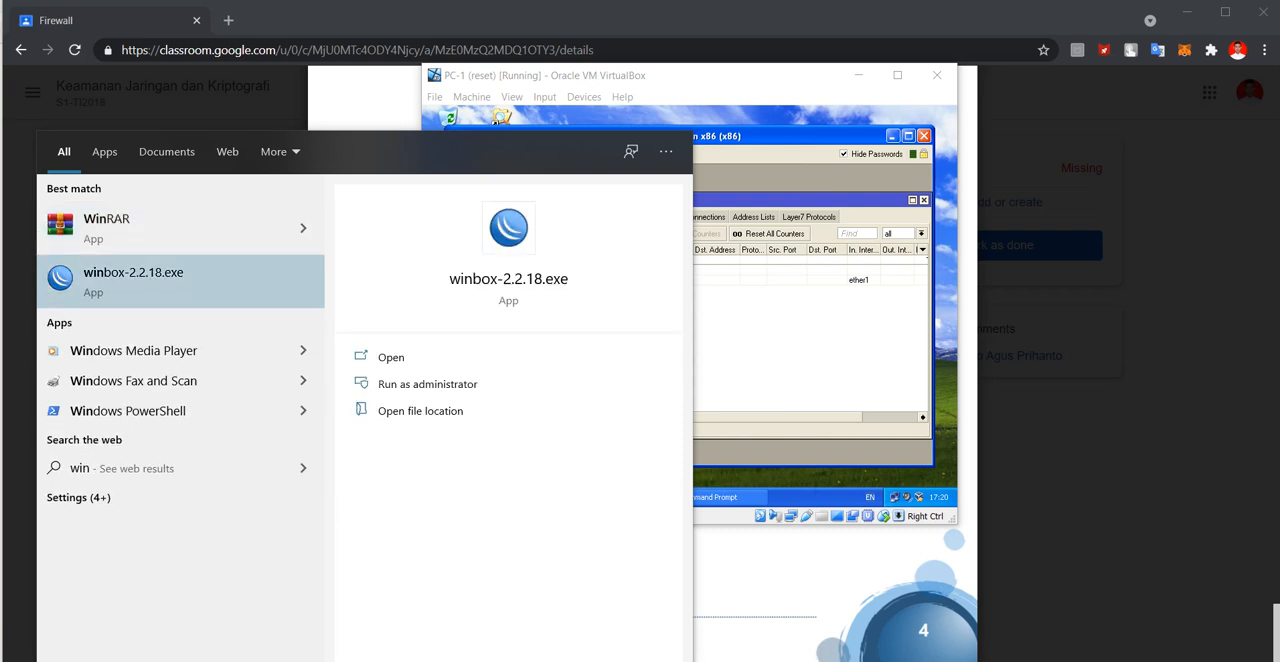
pyautogui.press('Return')
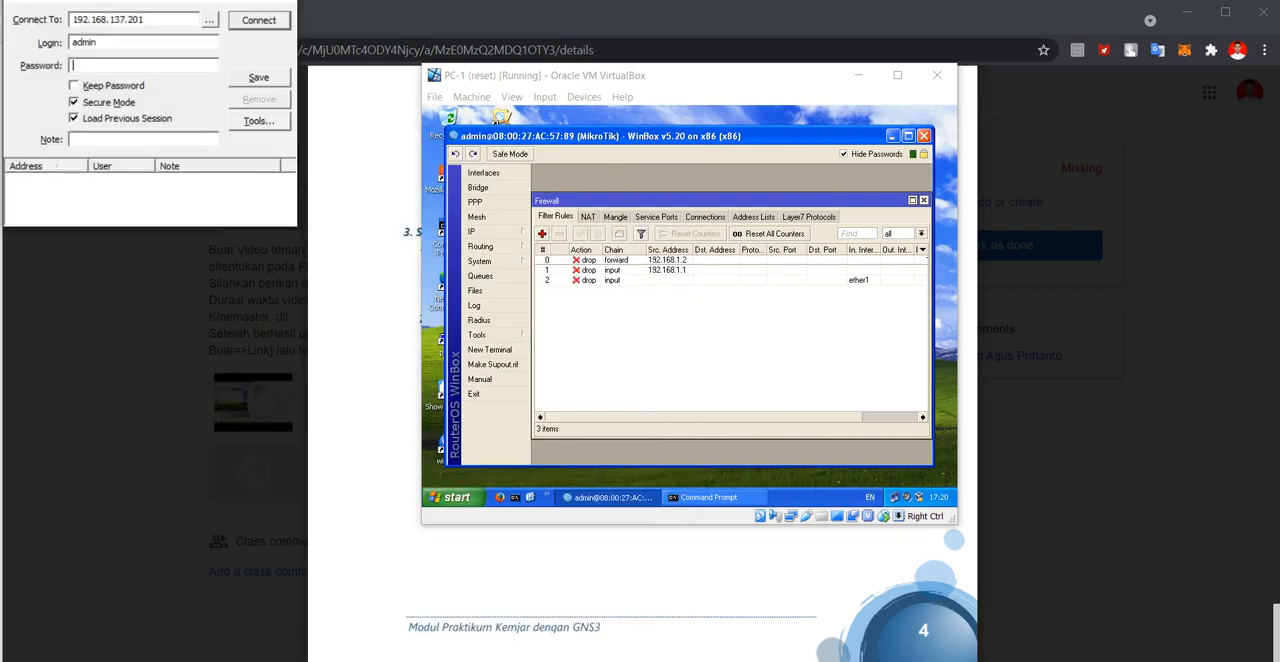
pyautogui.click(259, 20)
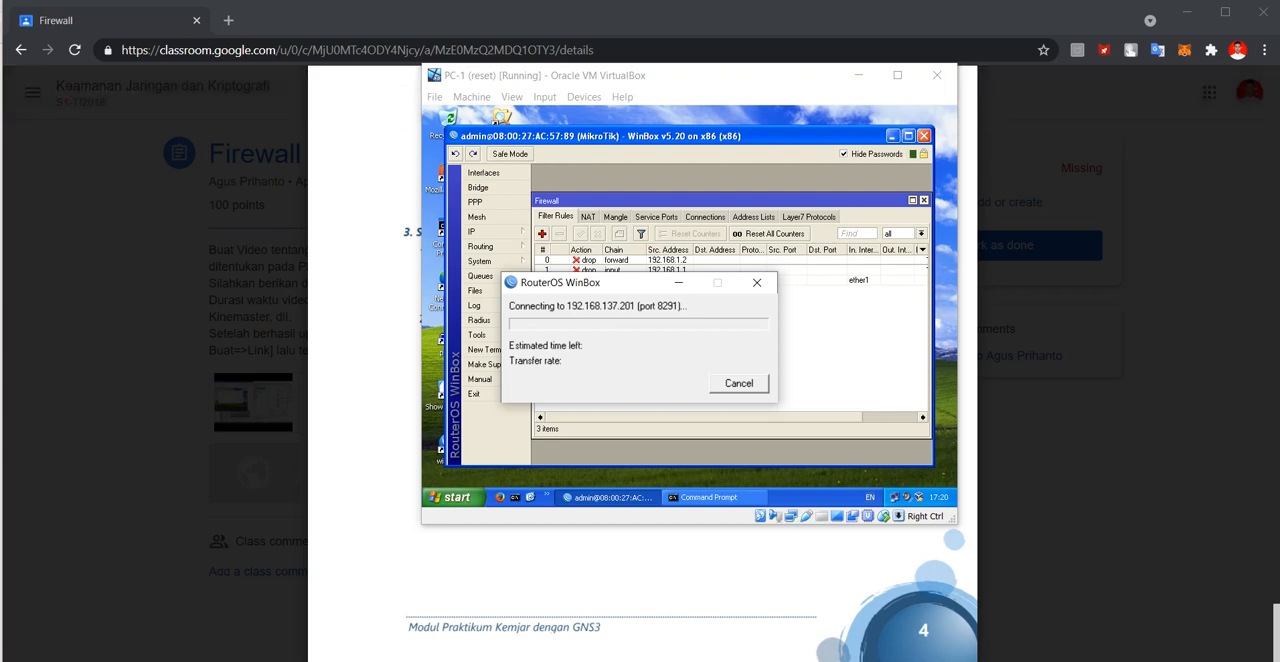
pyautogui.click(739, 383)
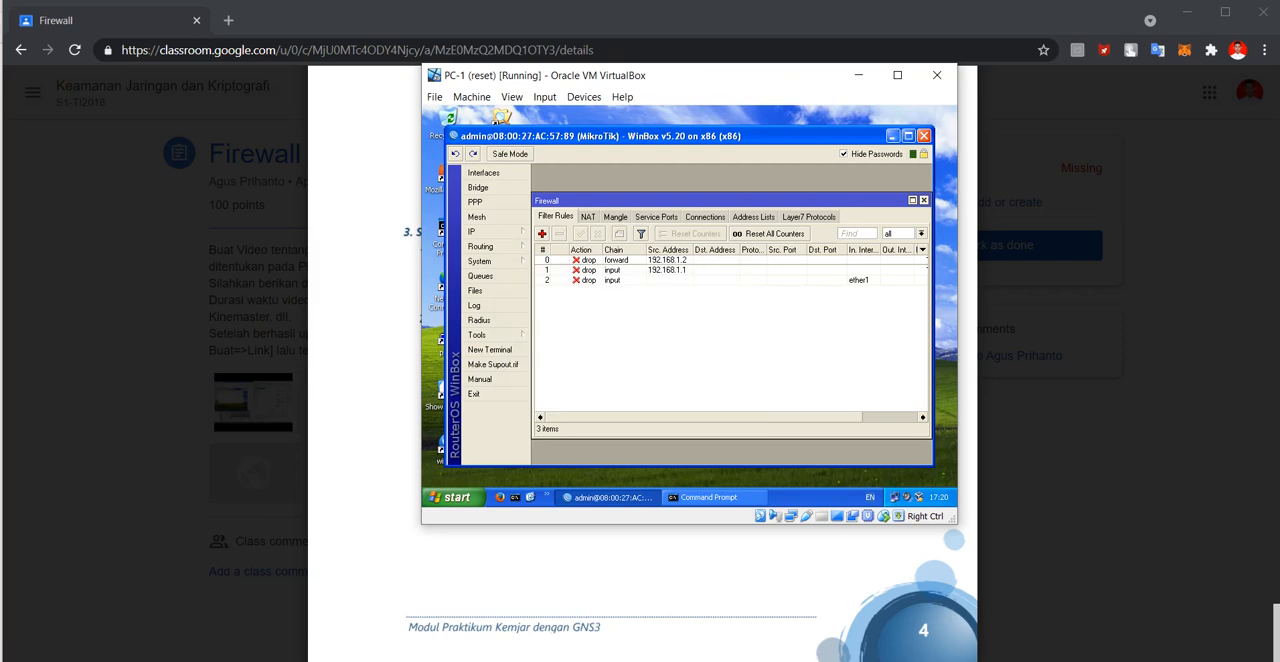
# Minimize WinBox on PC-1, return to the module PDF, and look back through its test scenario and configuration sections.
pyautogui.click(892, 135)
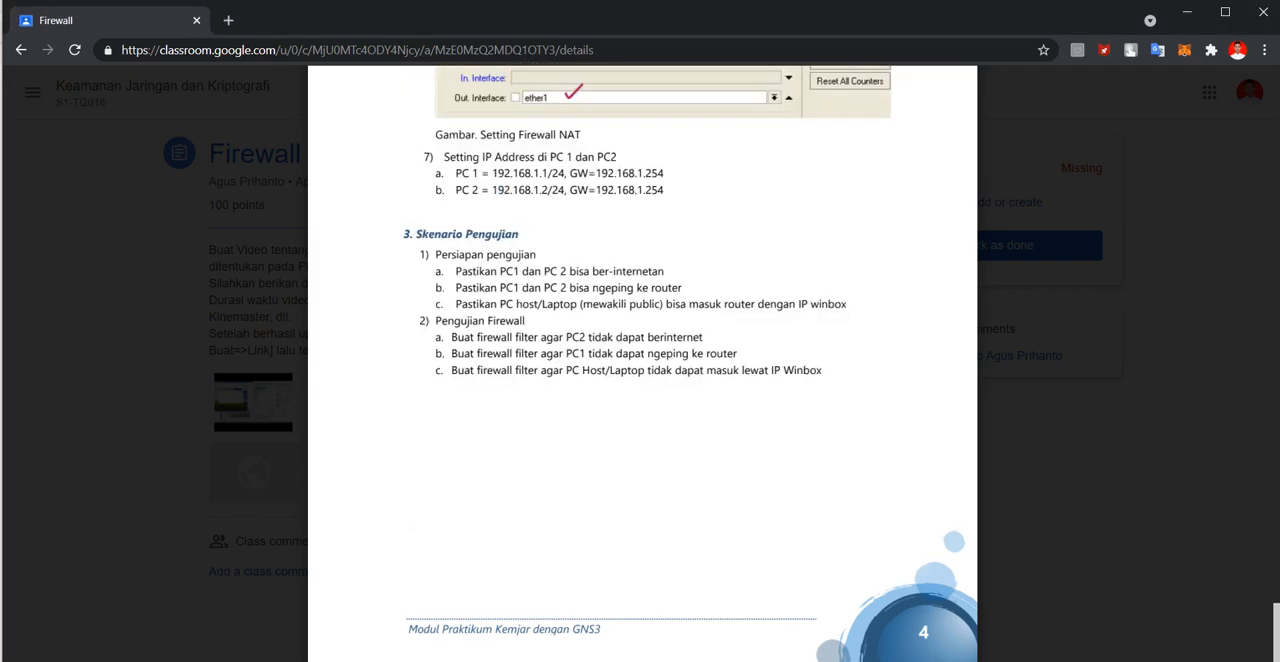
pyautogui.scroll(1, 640, 360)
pyautogui.scroll(-1, 640, 360)
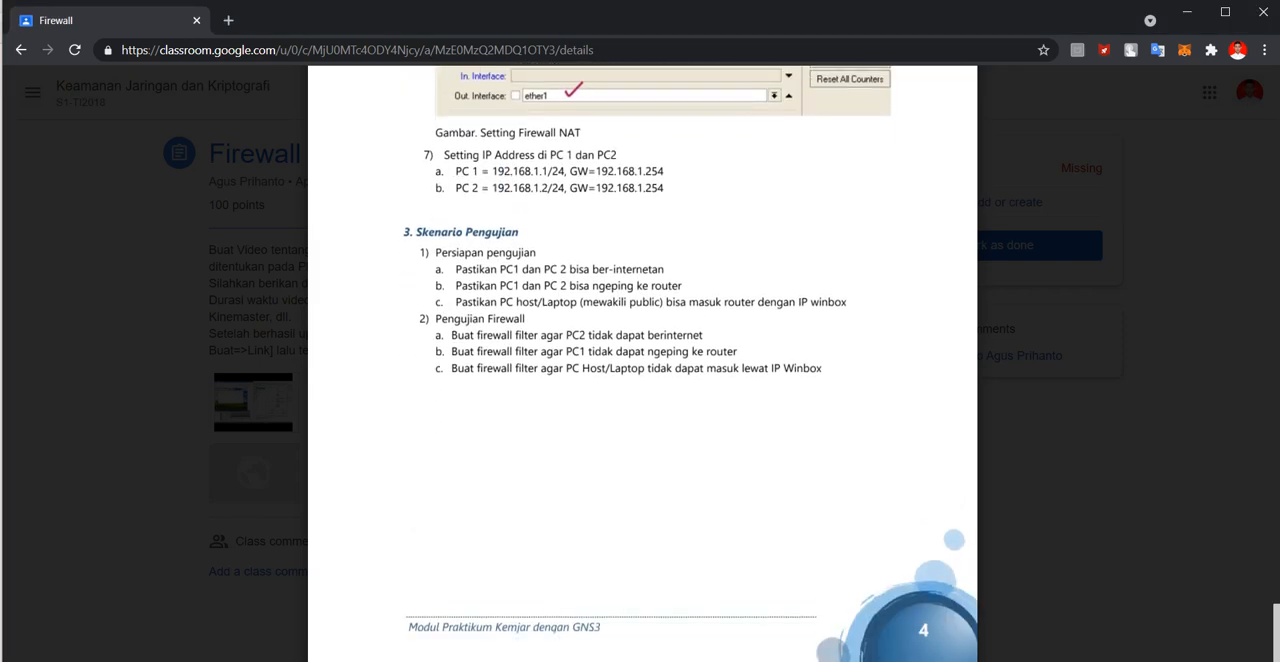
pyautogui.scroll(3, 640, 360)
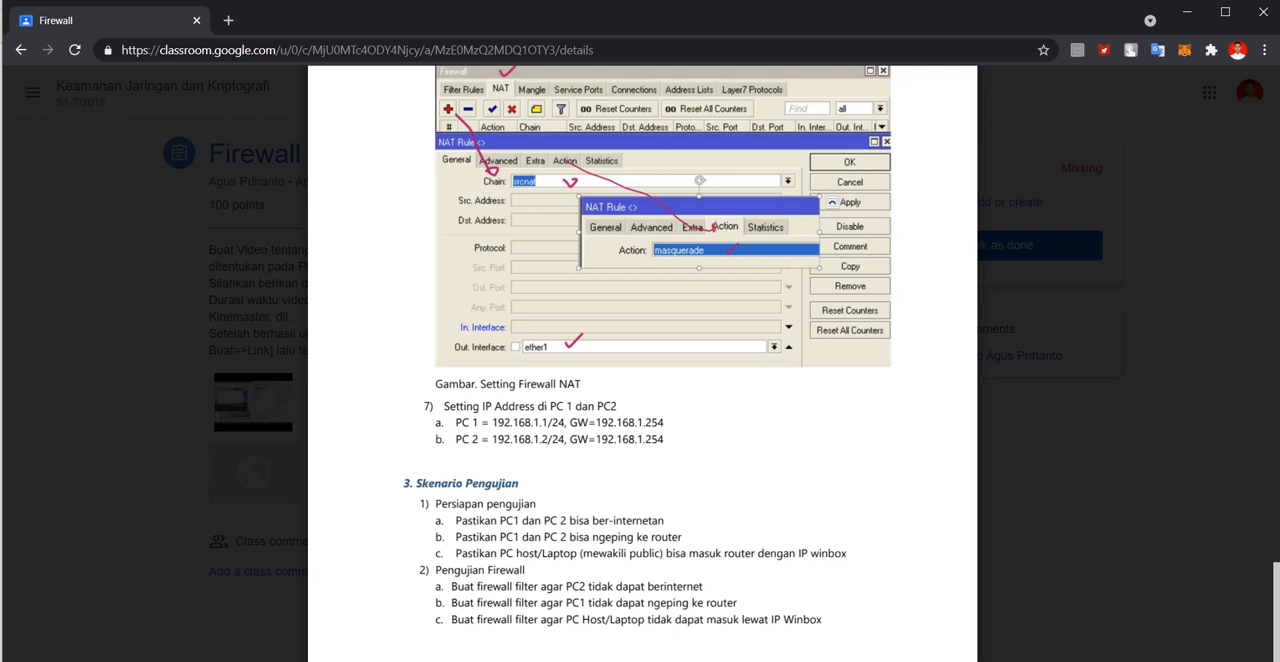
pyautogui.scroll(20, 642, 360)
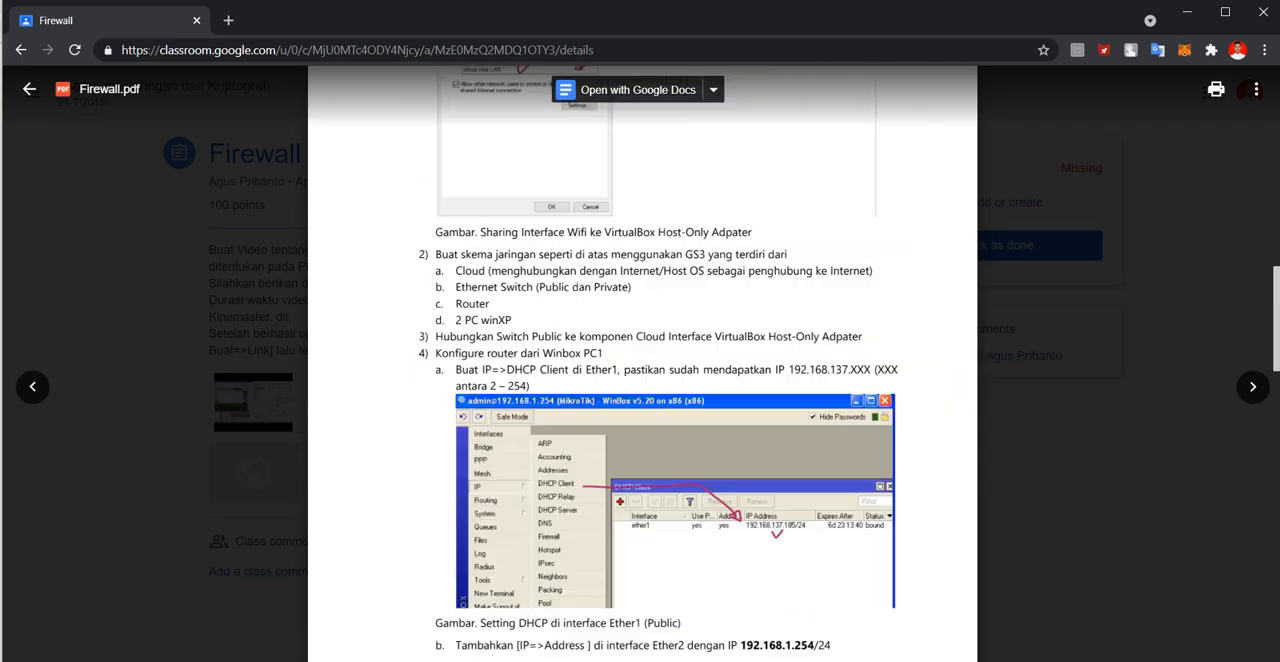